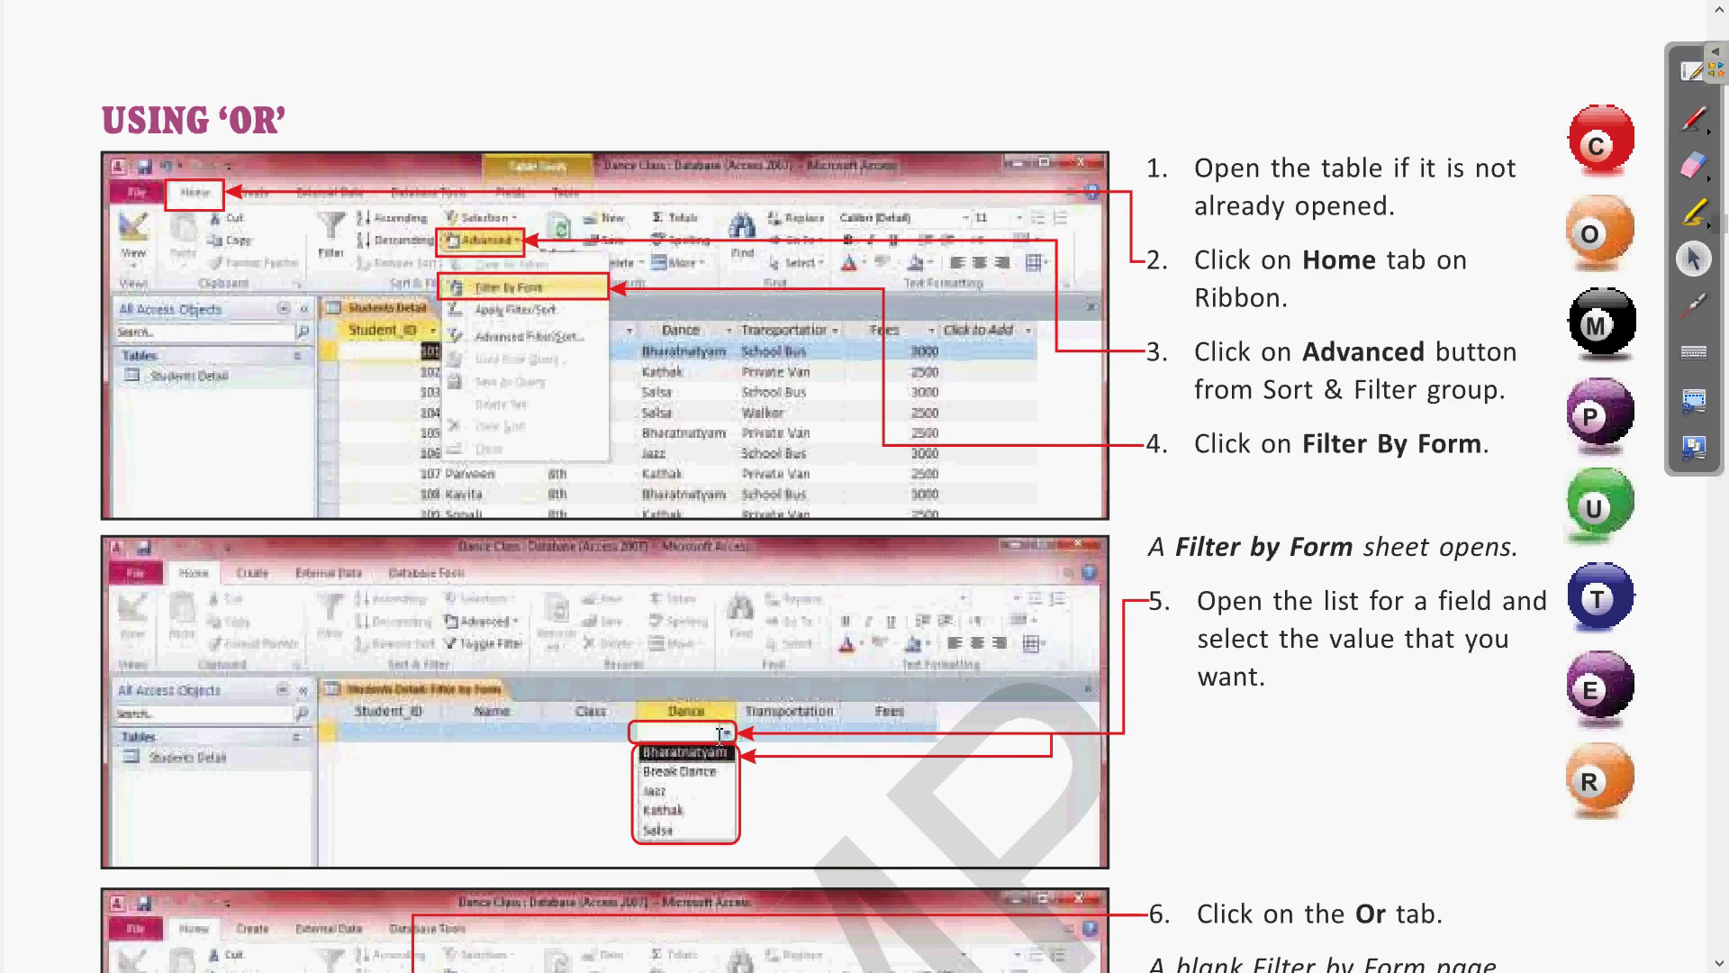
Step: Read the textbook instructions on filtering with the Or criterion and on switching a table to Design View
scroll(1234, 671, down, 5)
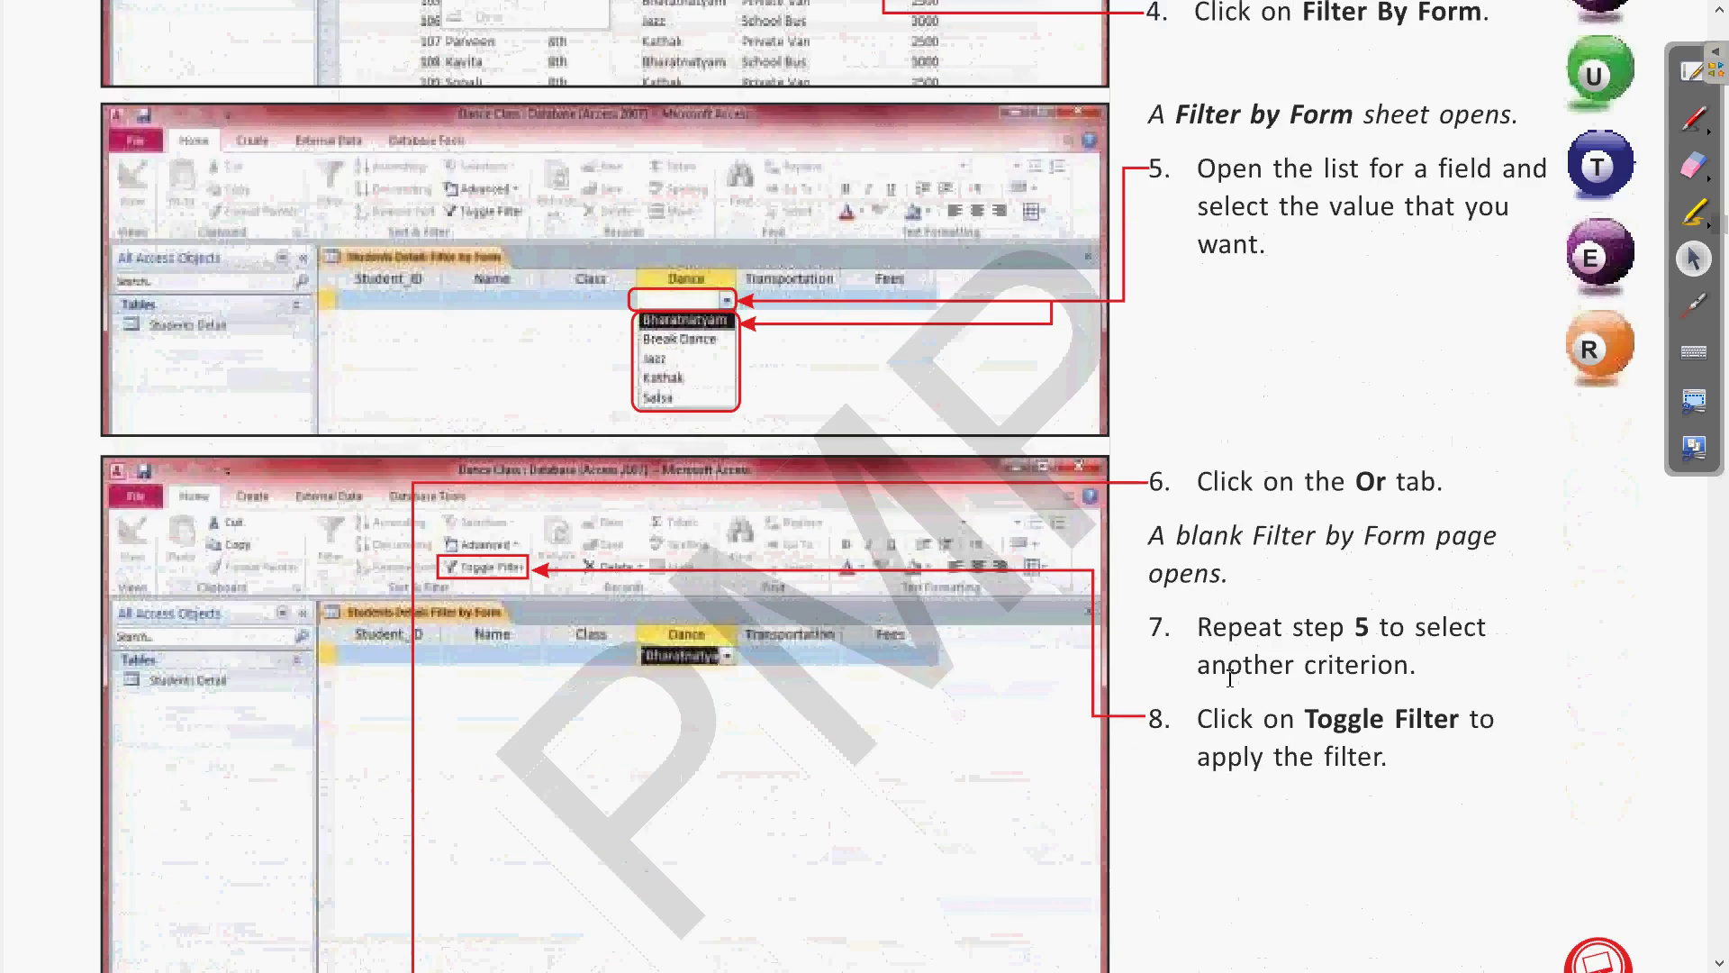
scroll(1232, 671, down, 4)
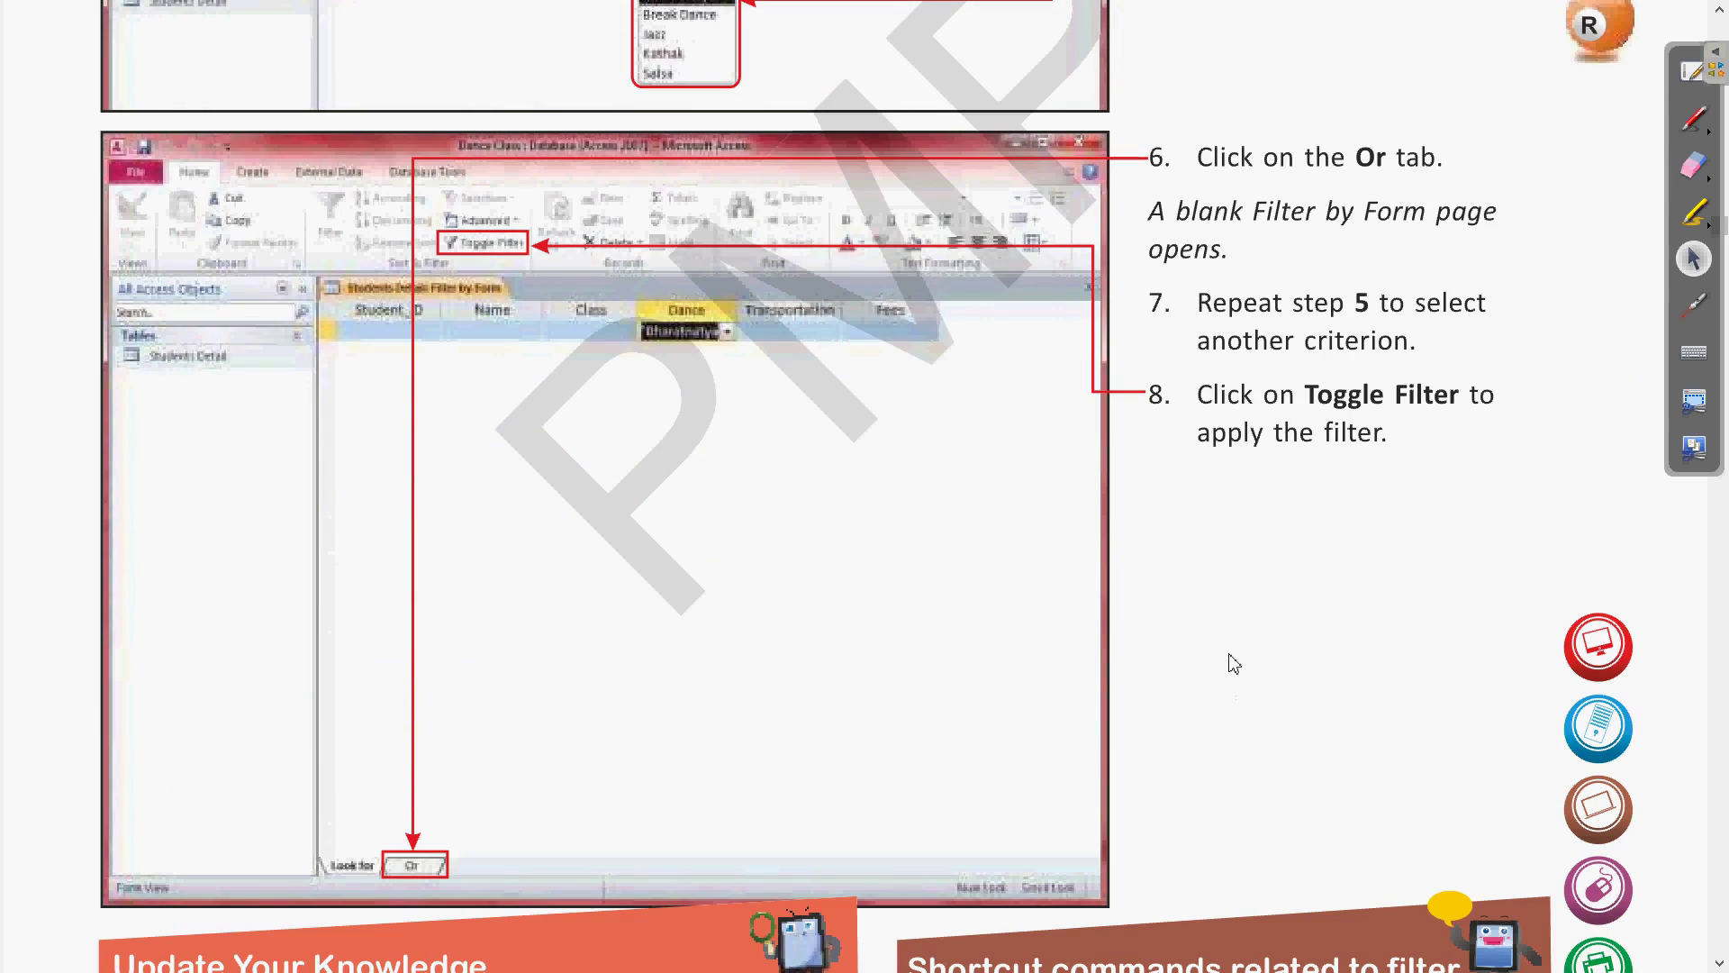
scroll(1236, 662, down, 1)
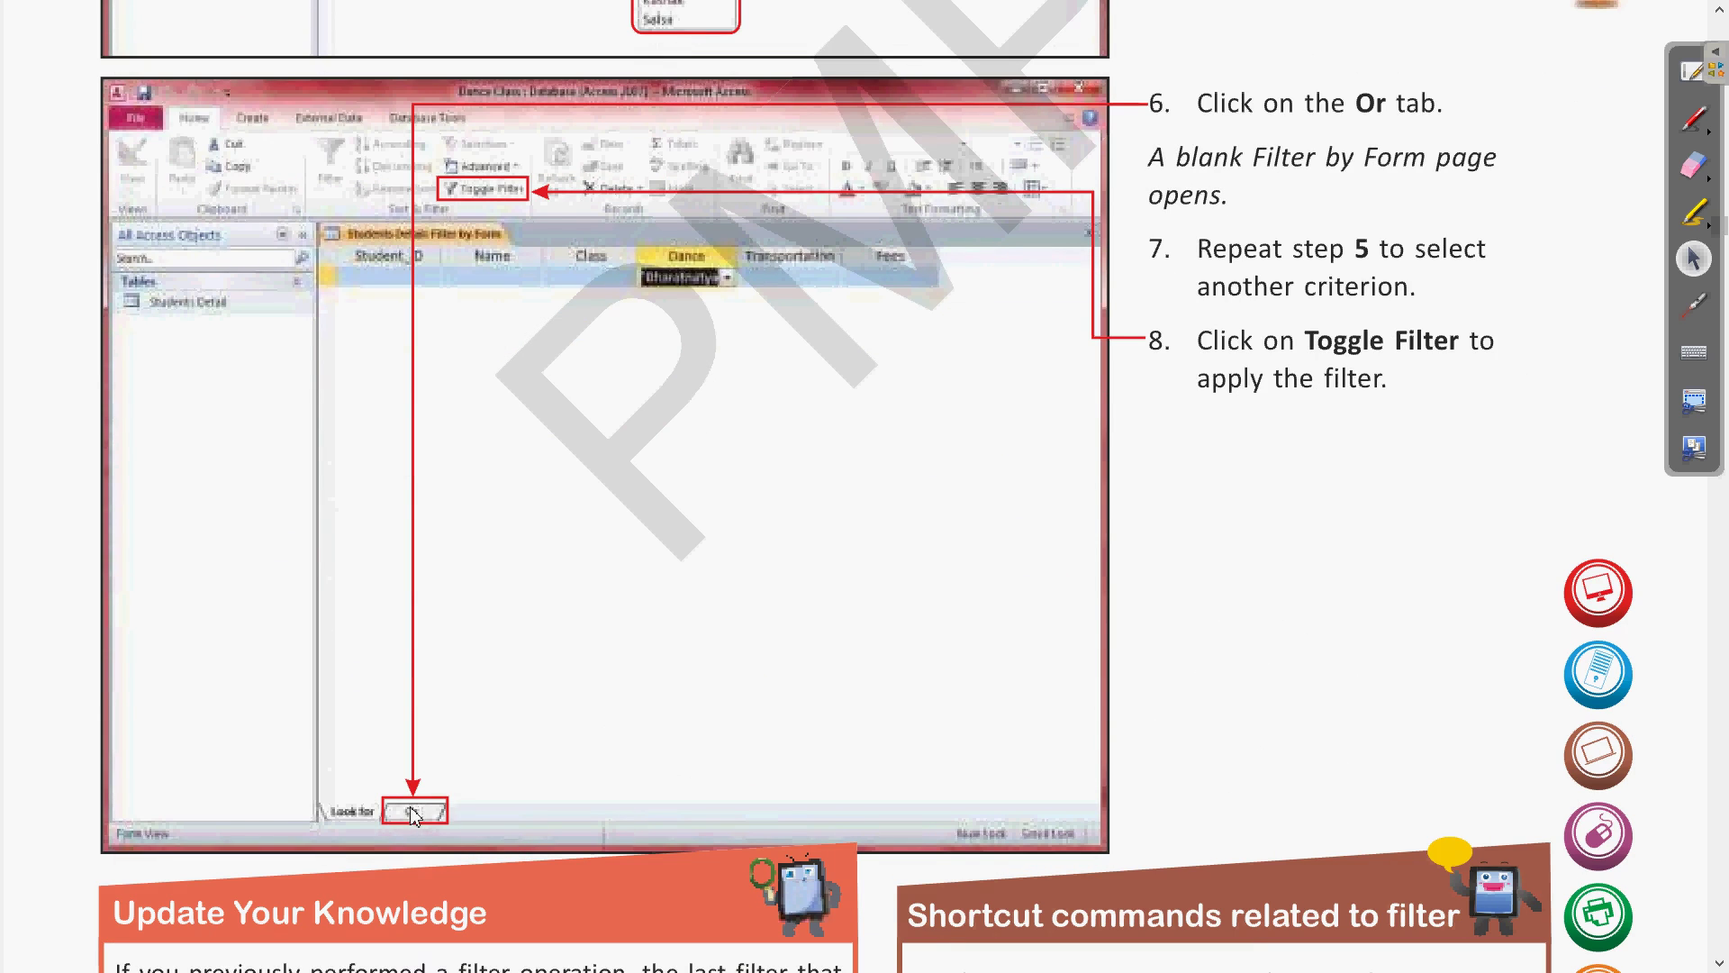
scroll(685, 682, up, 4)
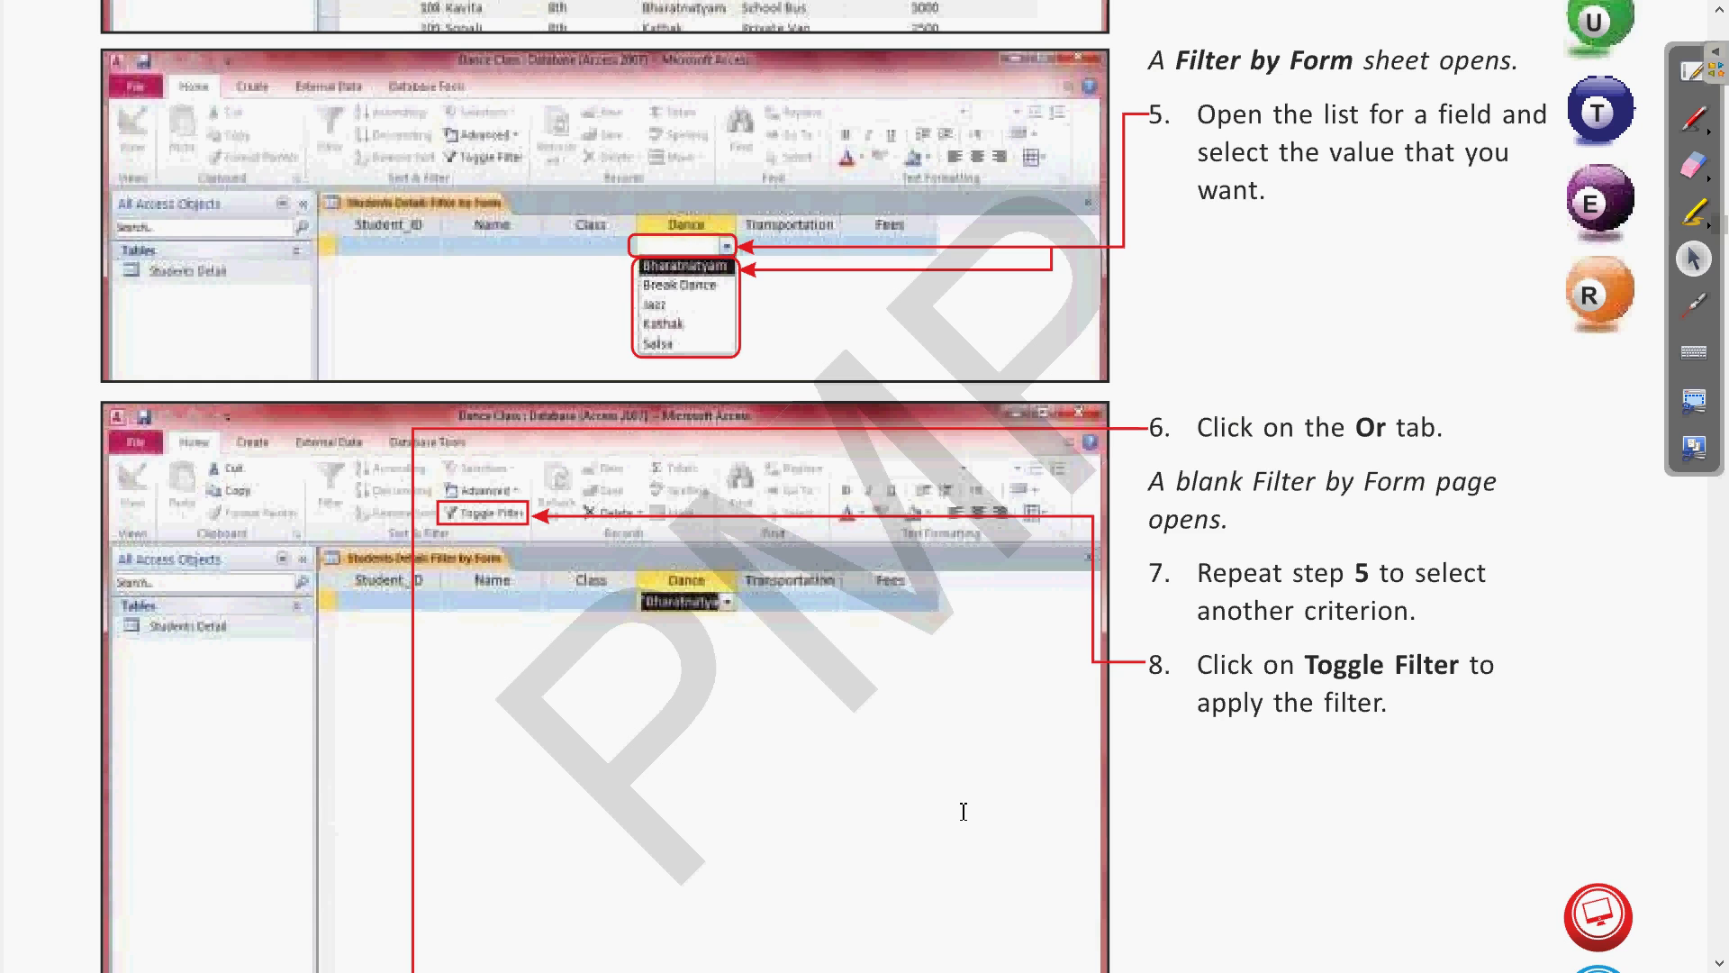
scroll(963, 811, down, 15)
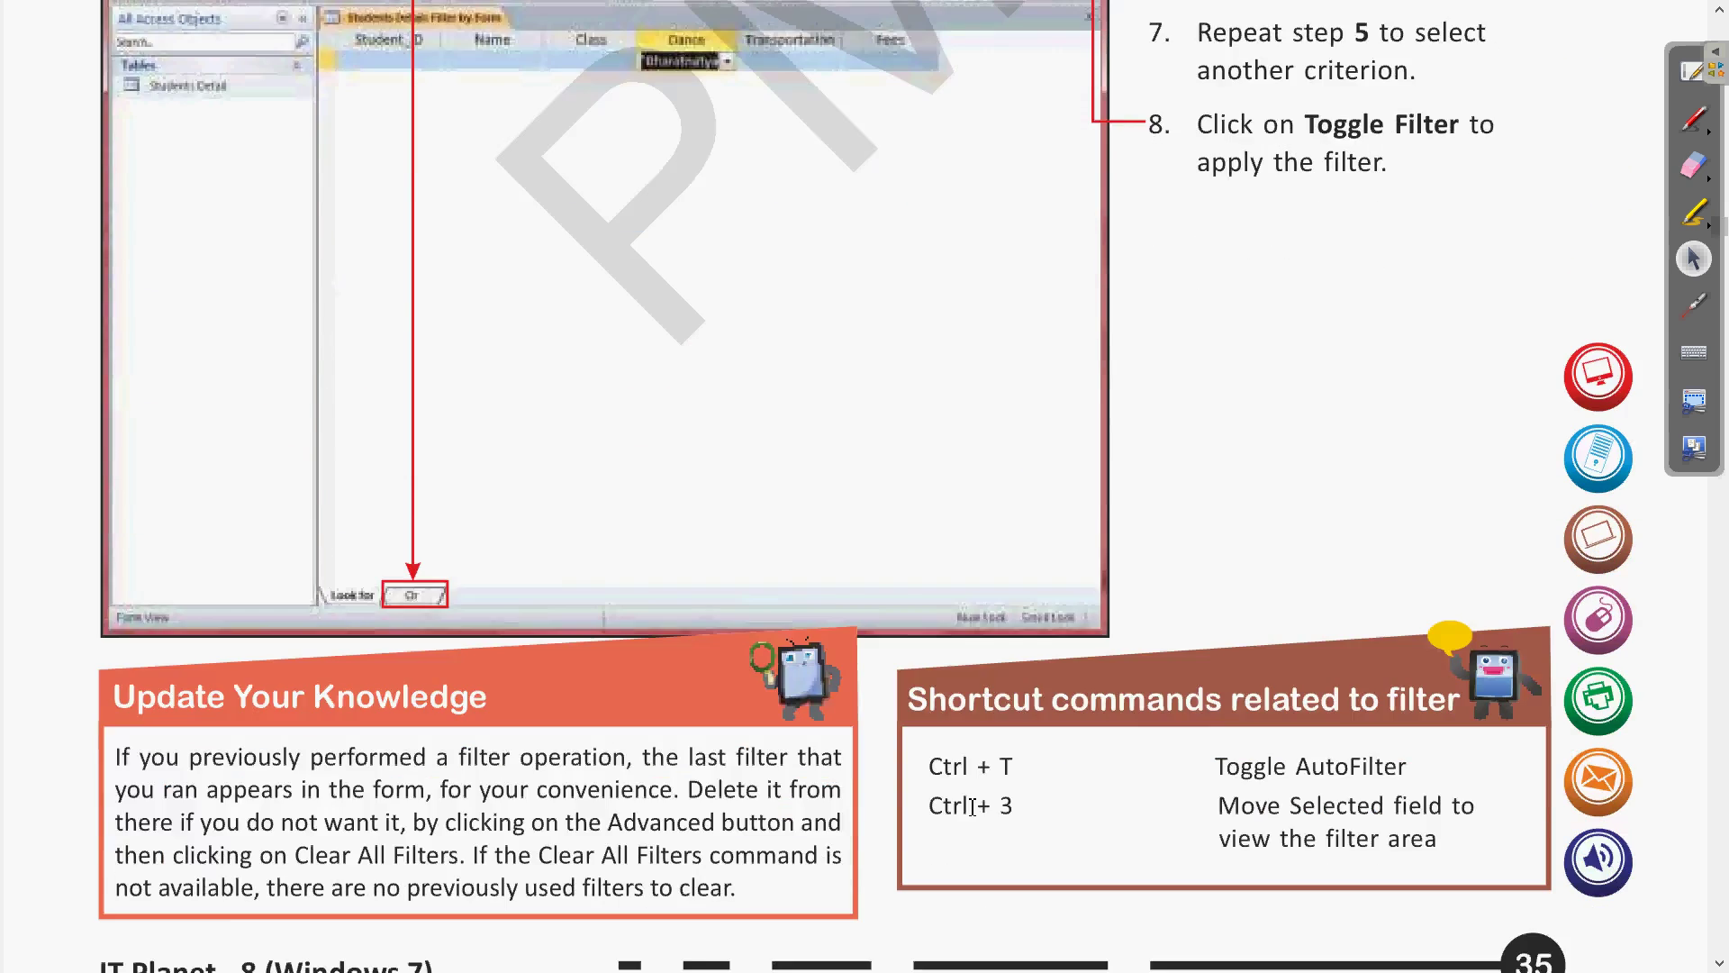
scroll(967, 805, down, 3)
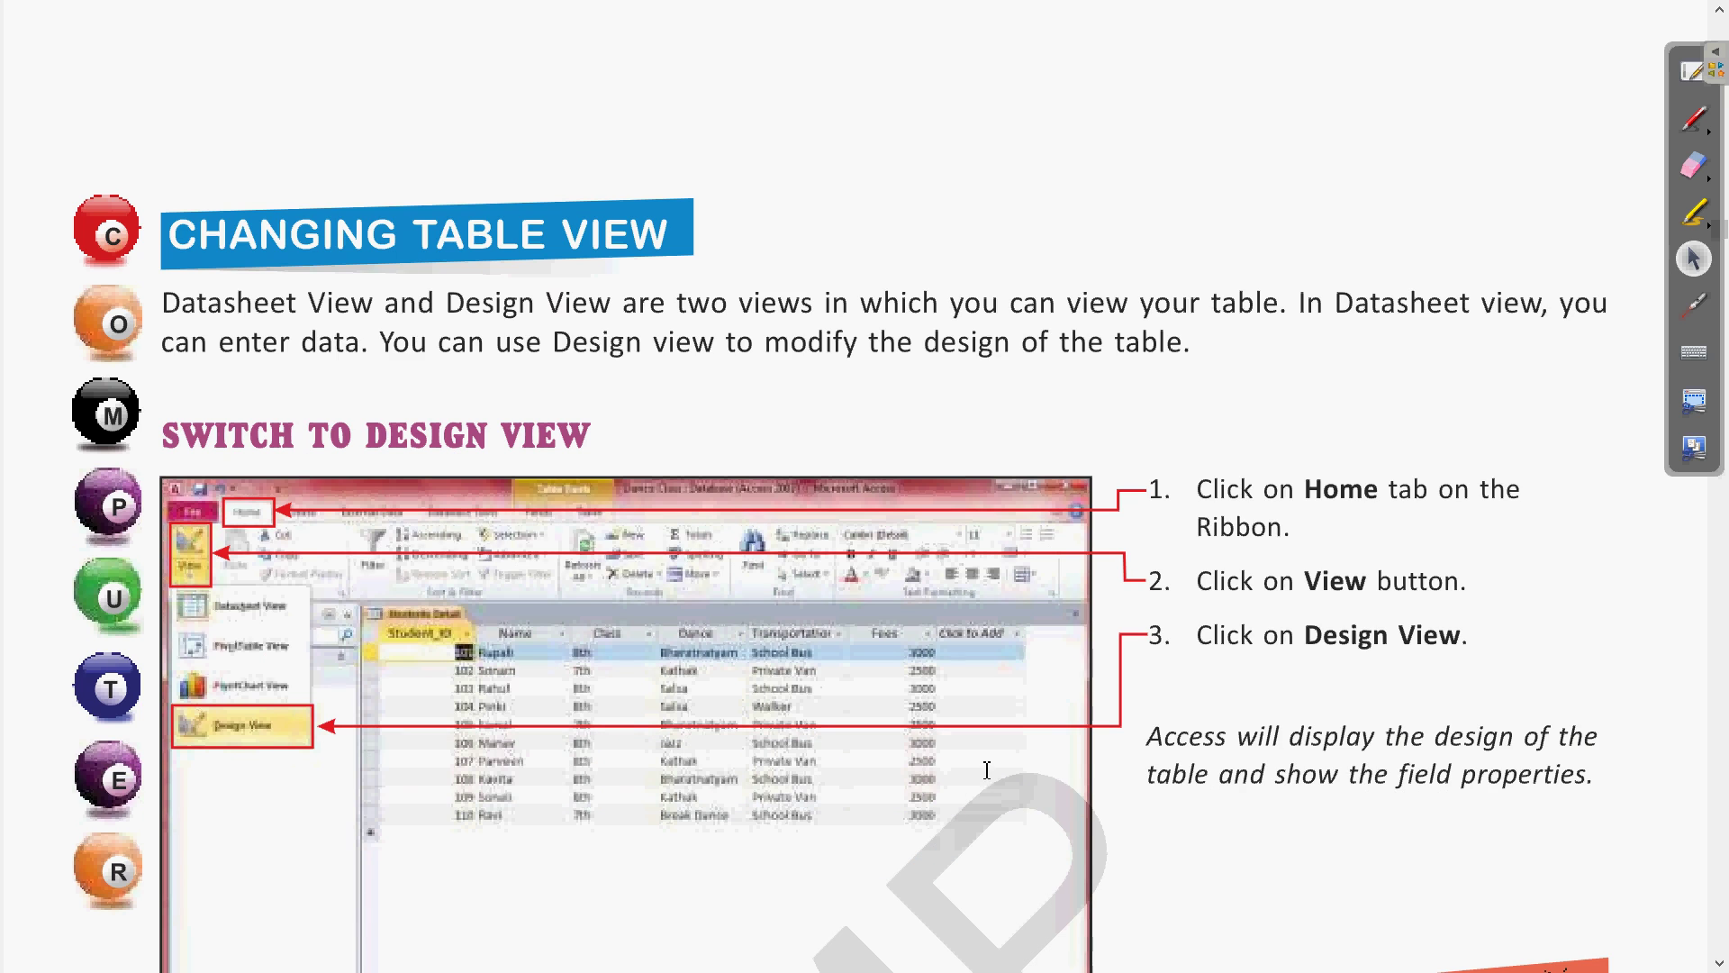
scroll(987, 770, down, 3)
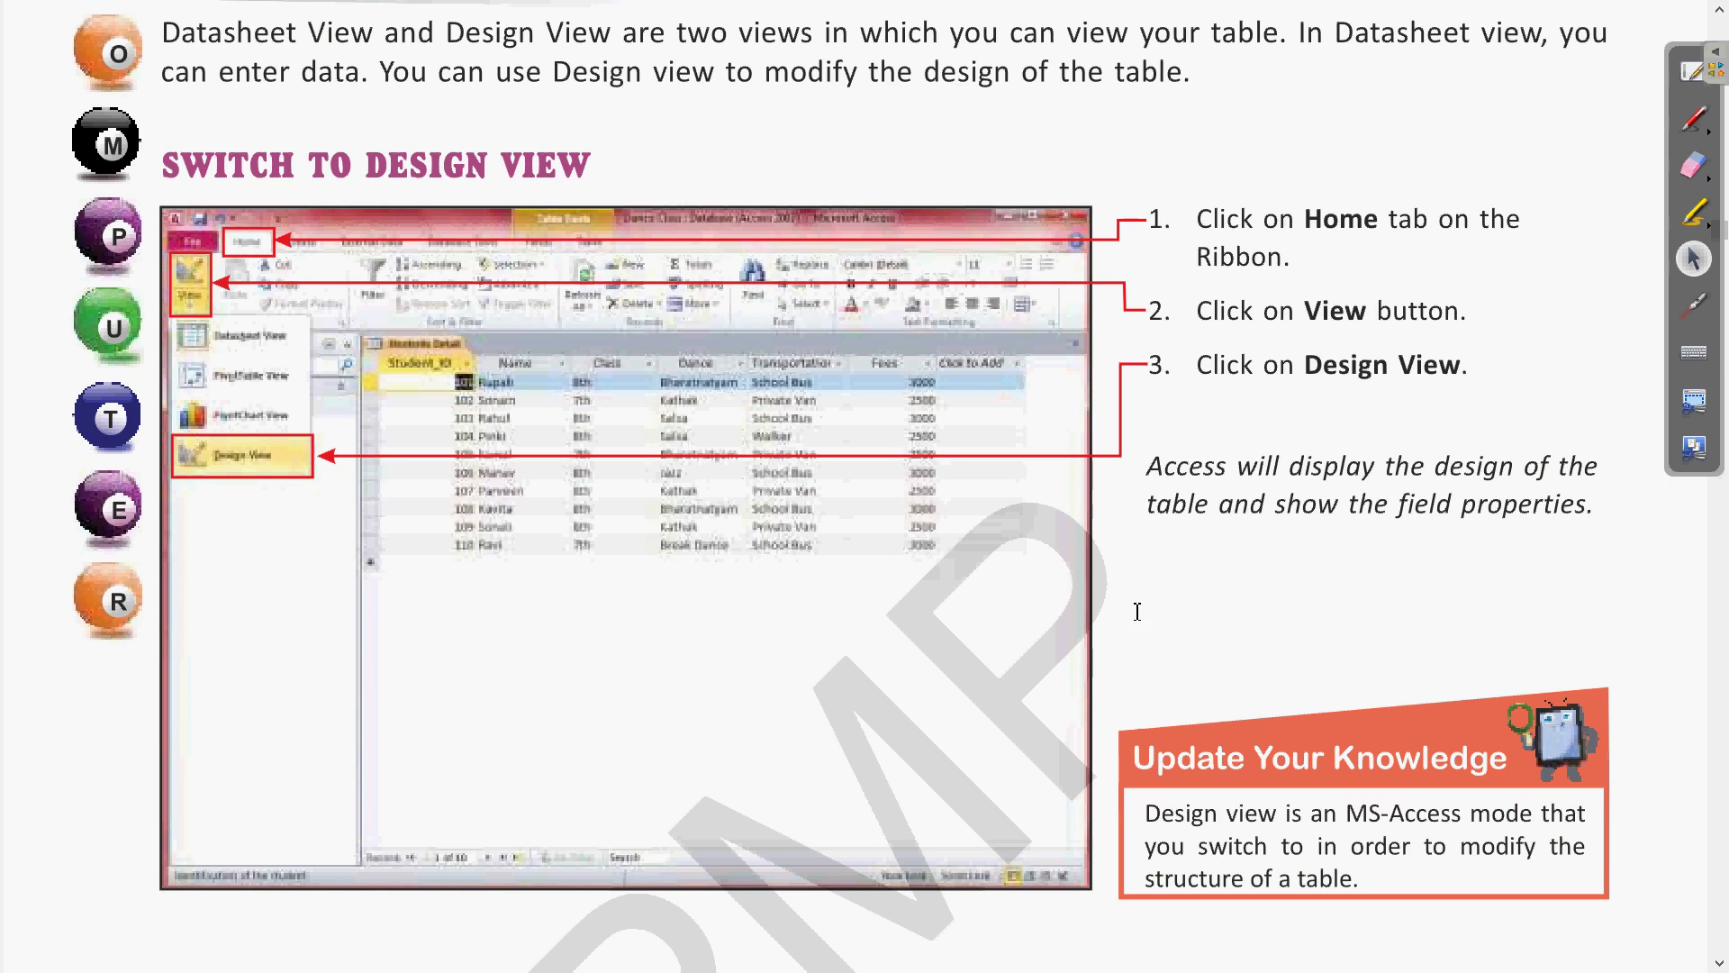
Step: Switch to Microsoft Access and change the Students_Details table to Design View and back to Datasheet View
key(alt+Tab)
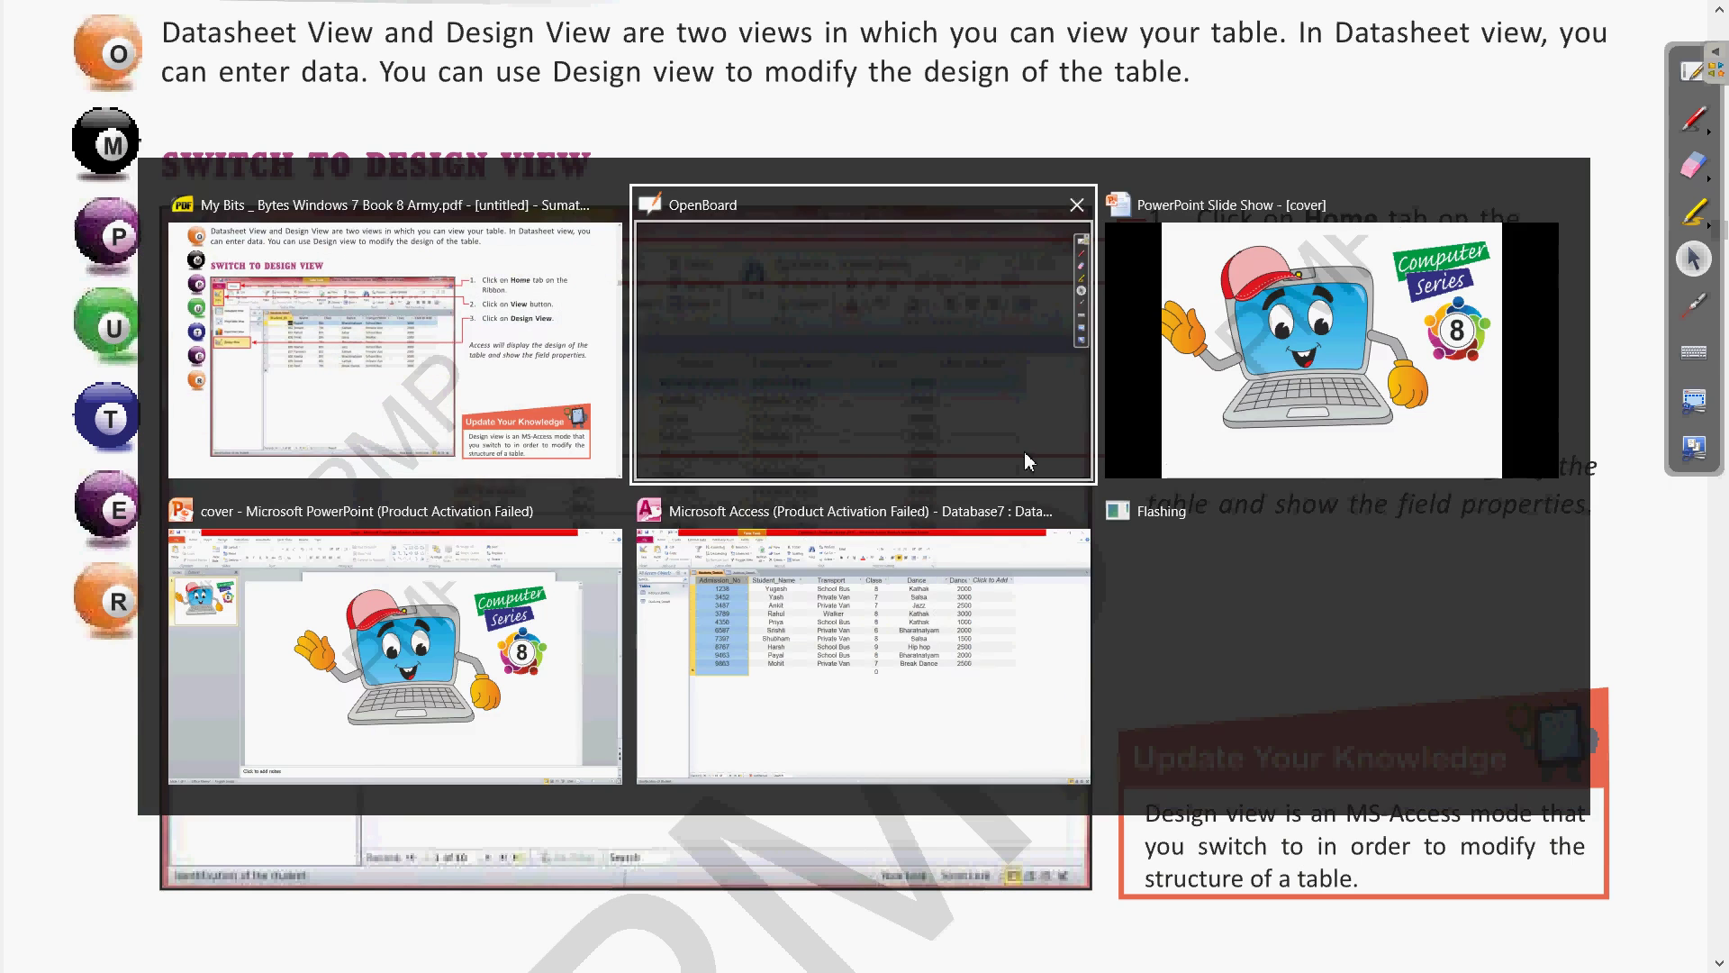
click(910, 602)
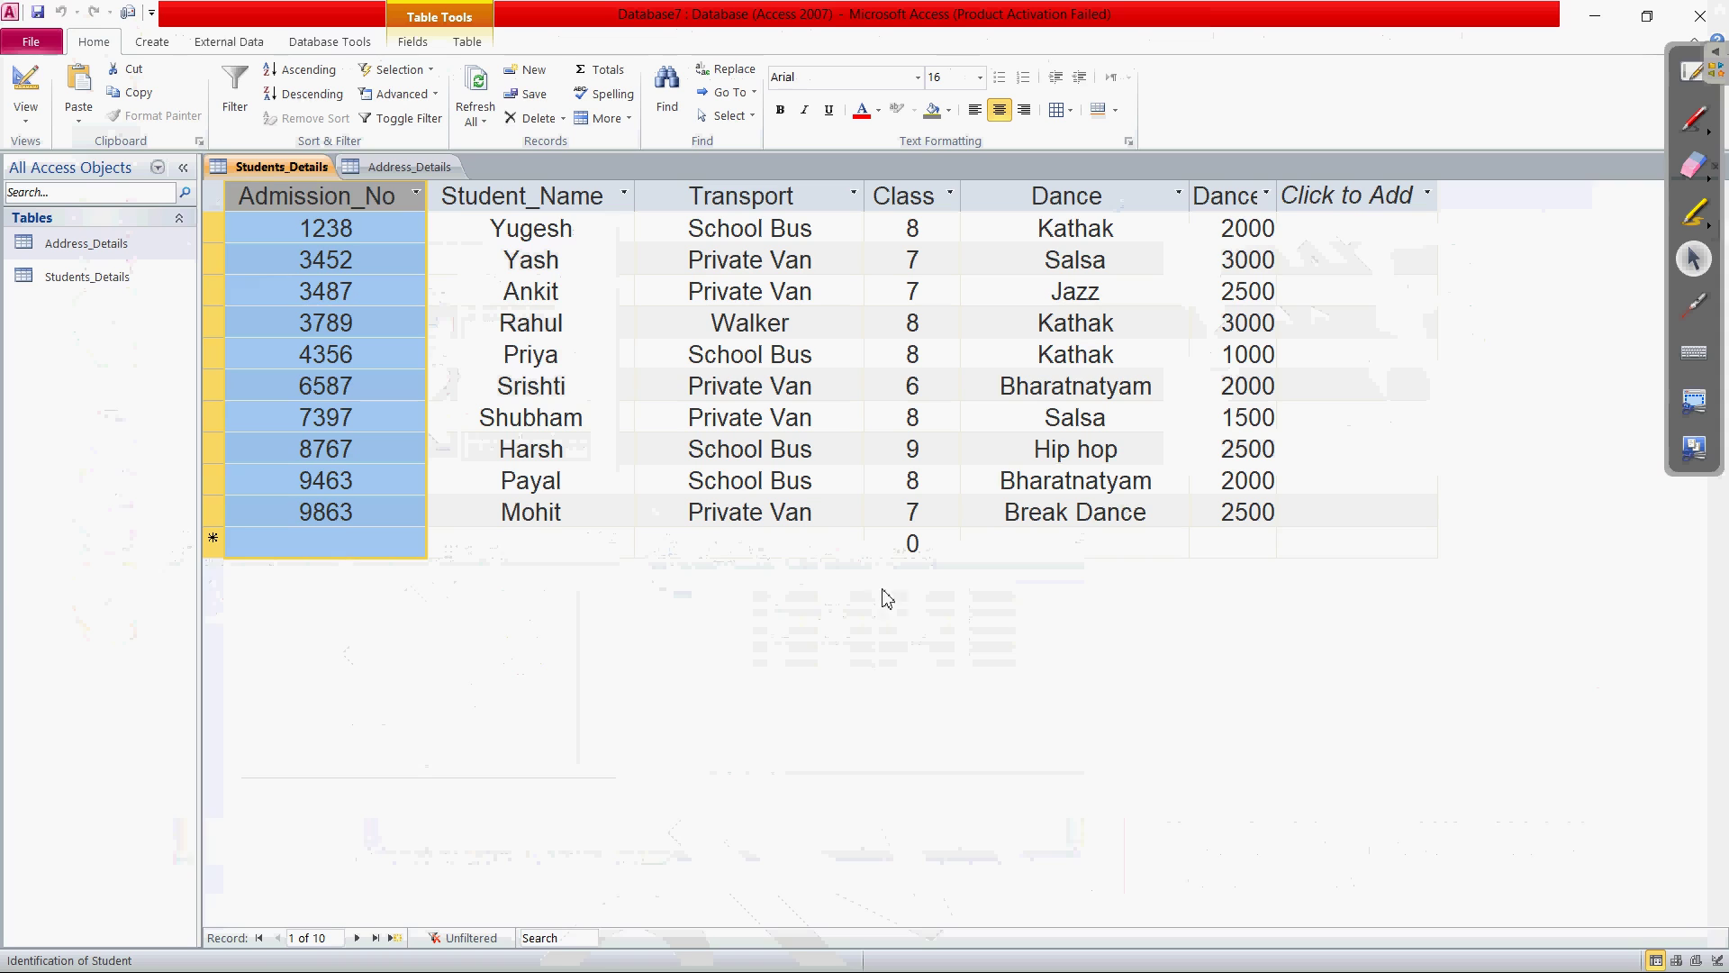
click(880, 509)
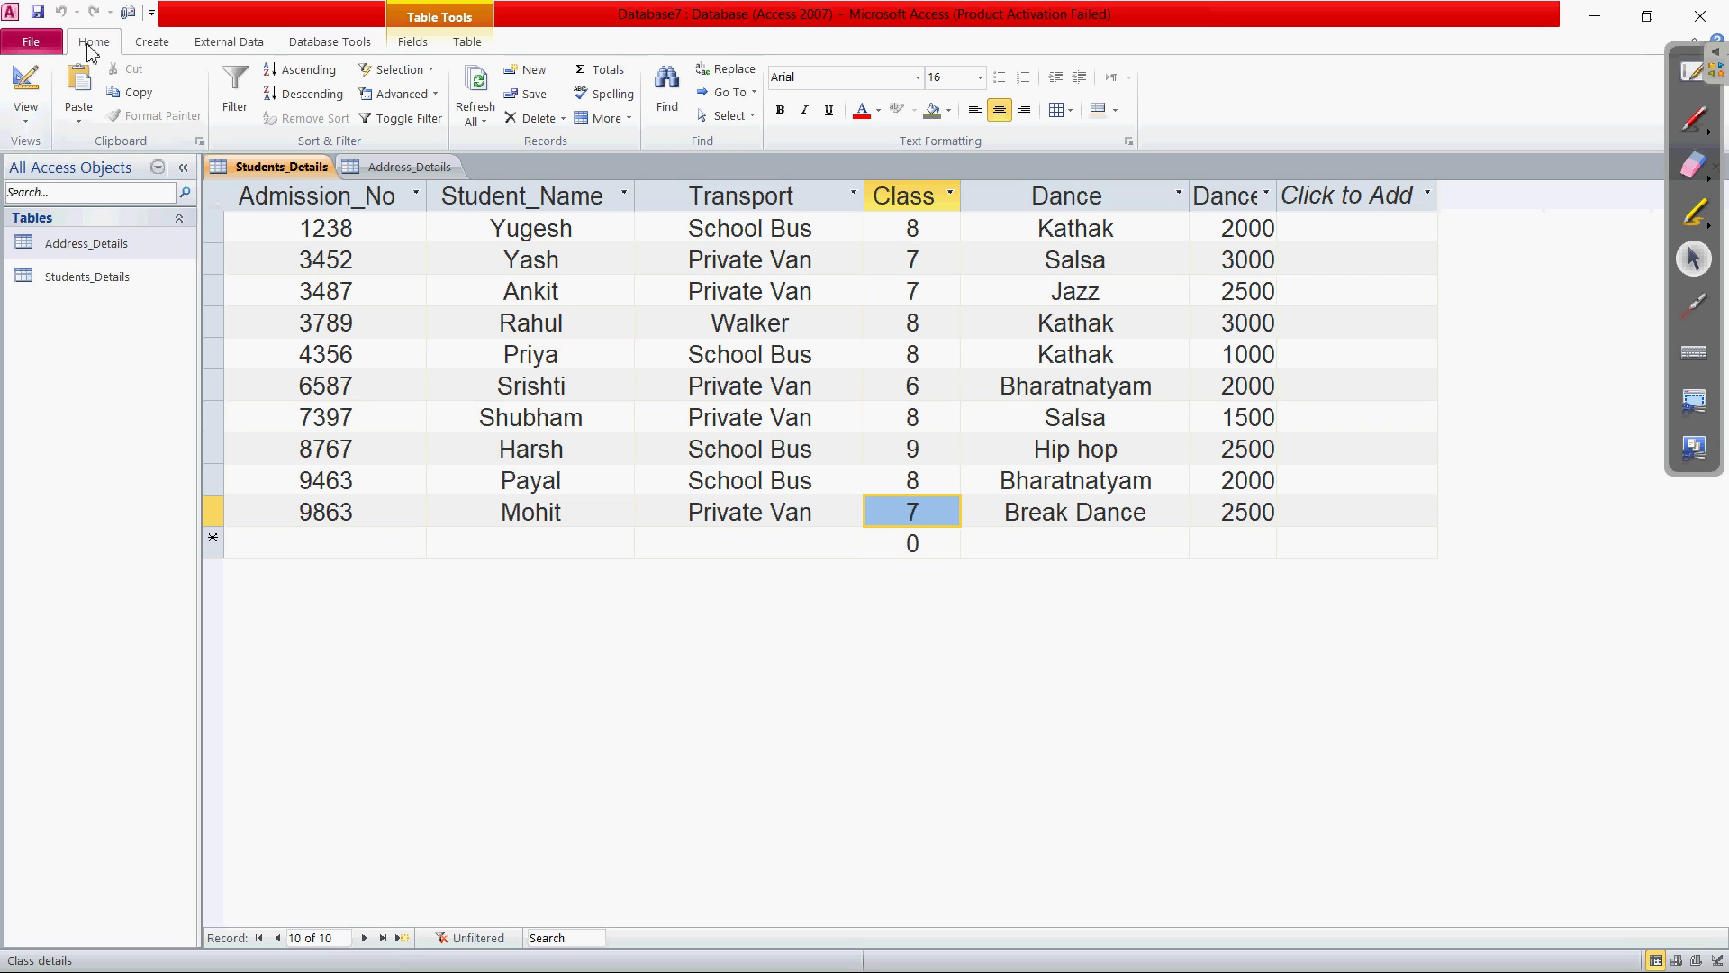
click(28, 125)
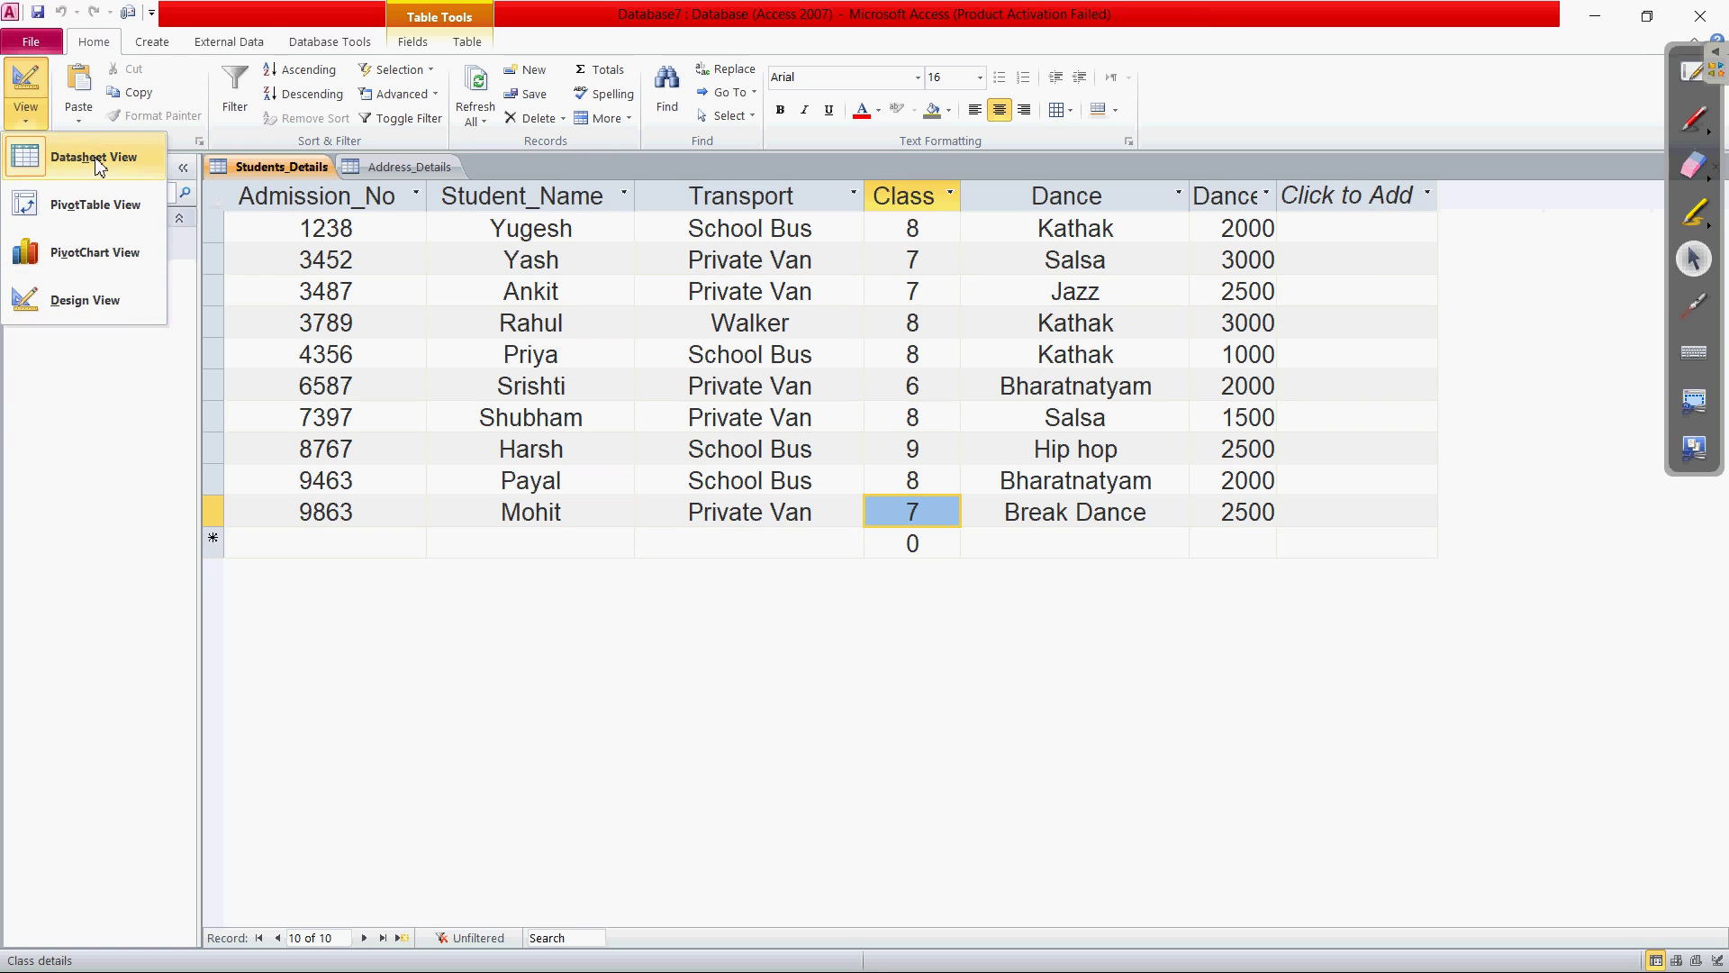
click(105, 306)
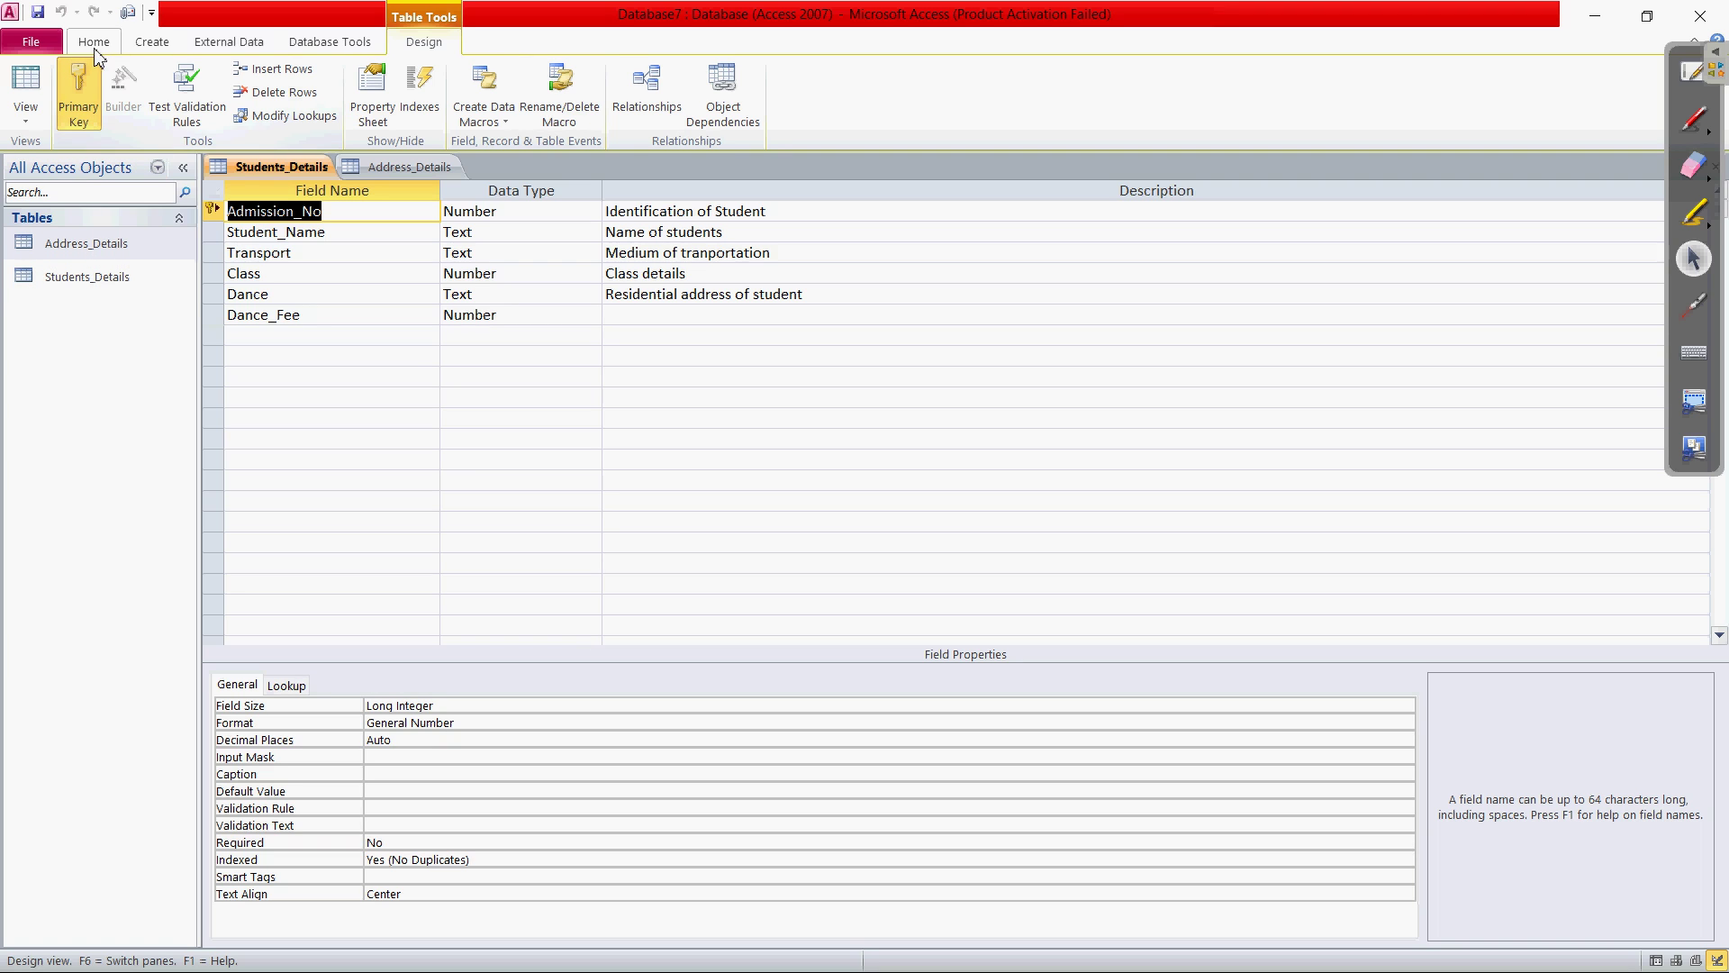
click(32, 132)
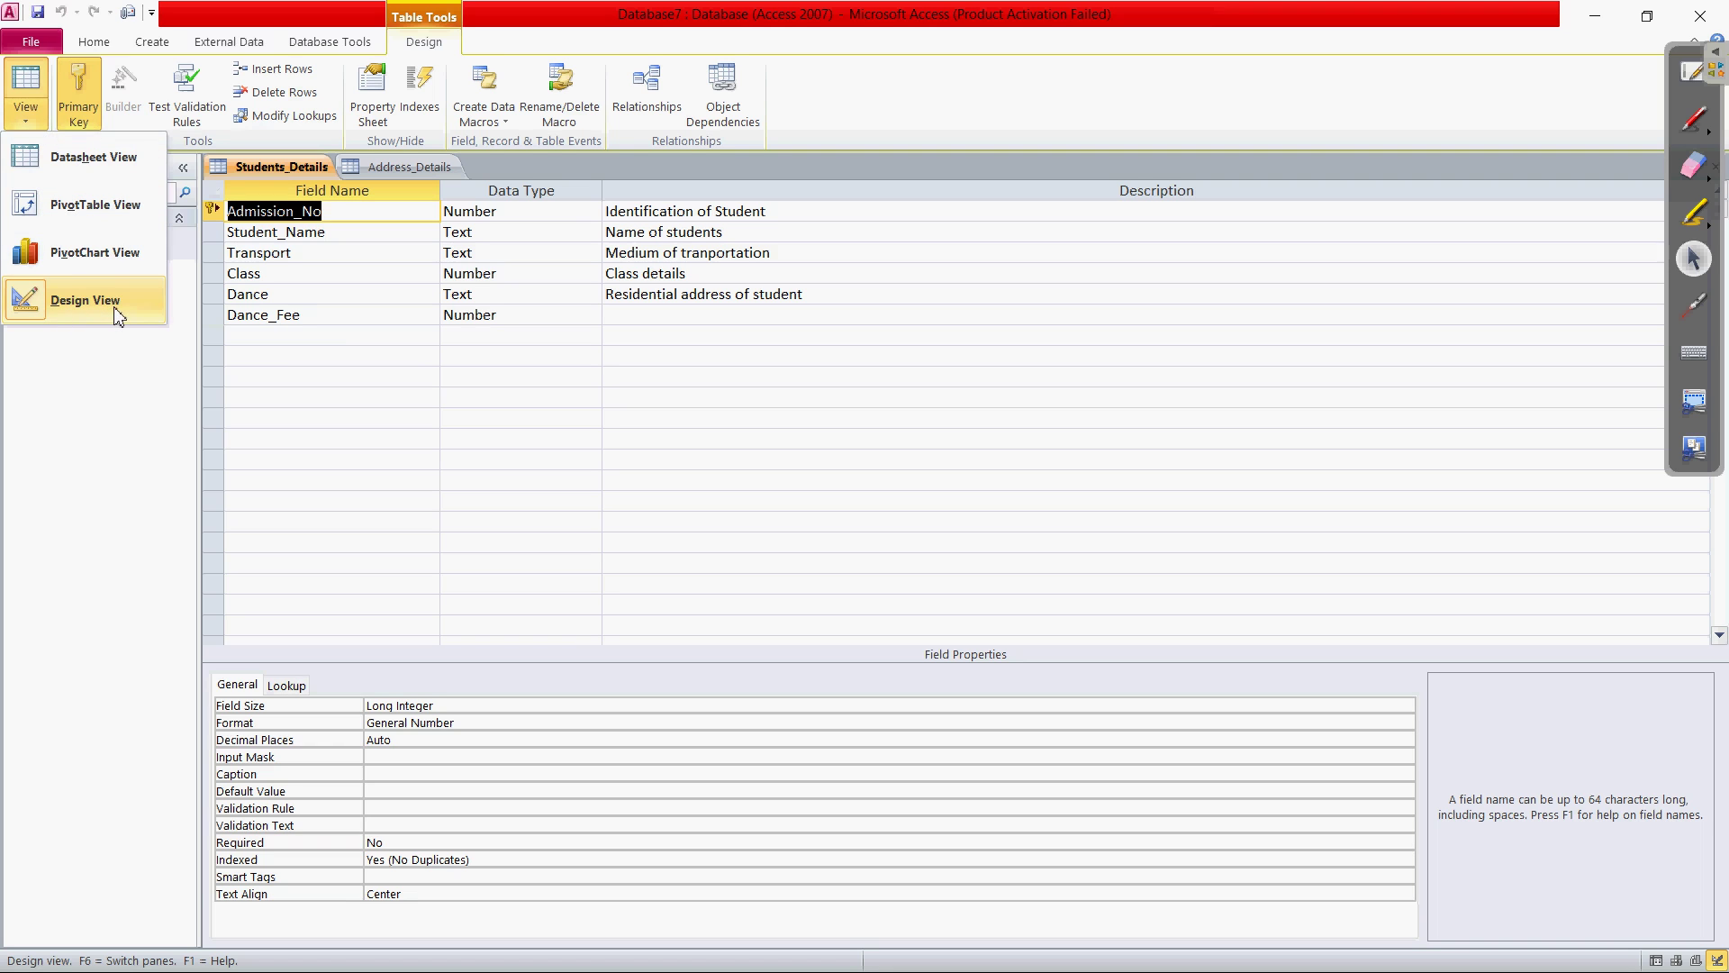
click(109, 176)
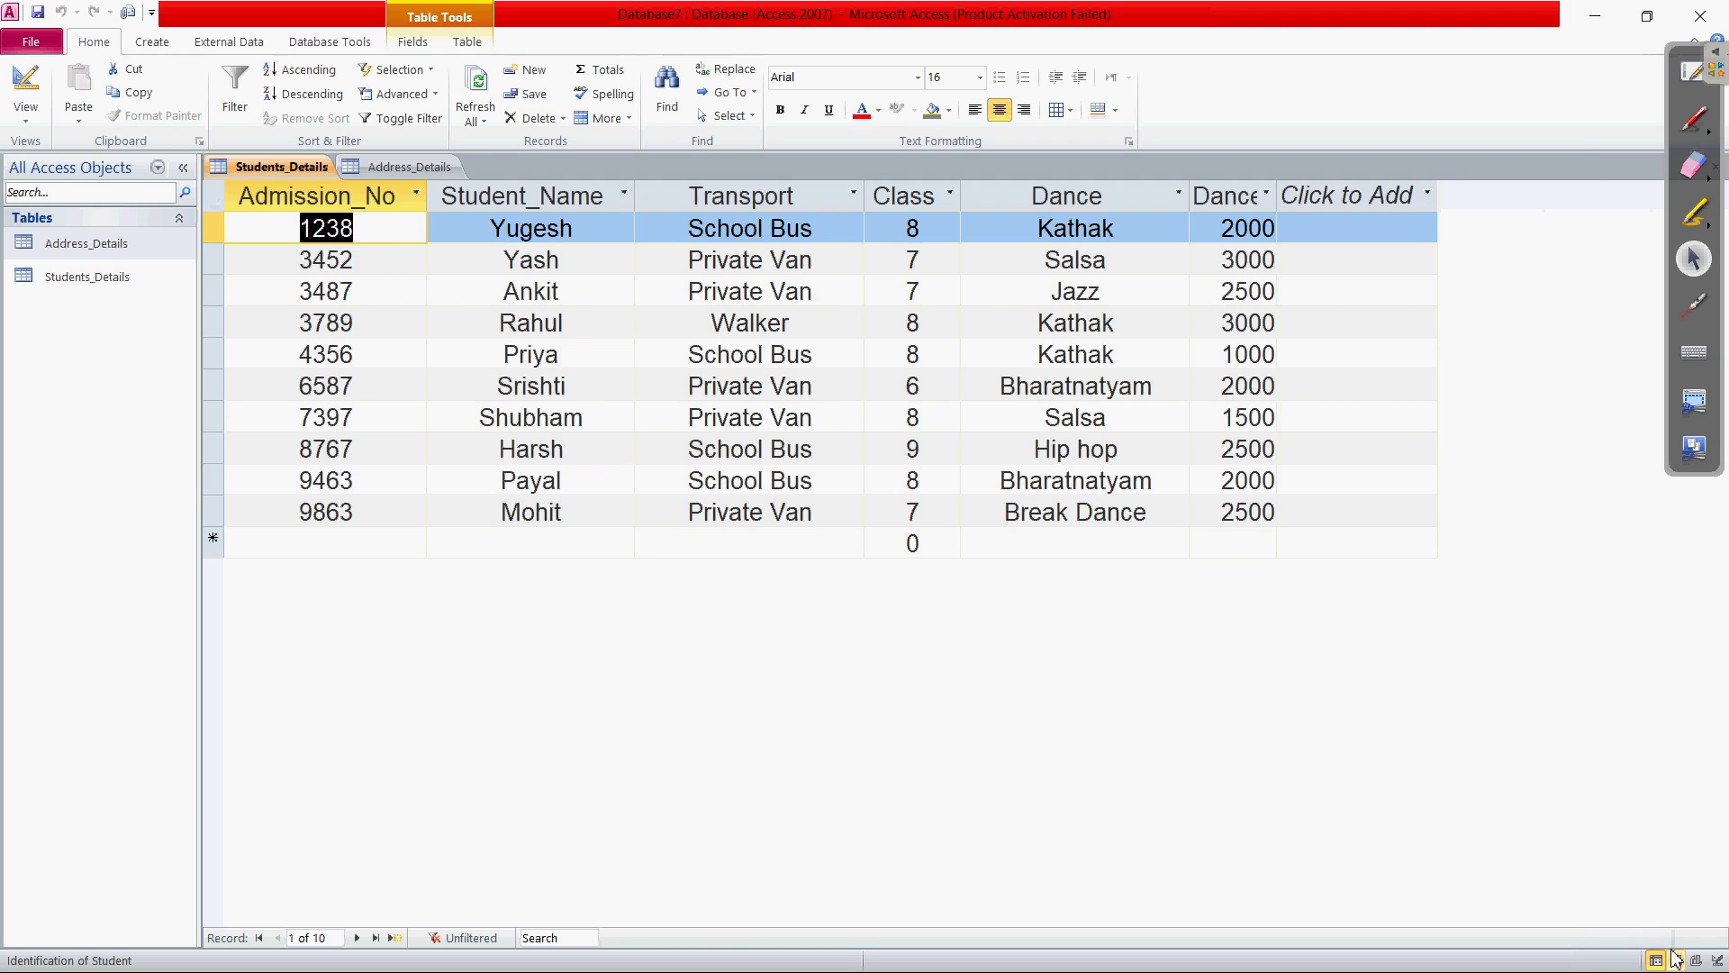
Step: Switch to the PDF textbook and read the sections on switching table views and renaming a field, with the laser pointer active for pointing
key(alt+Tab)
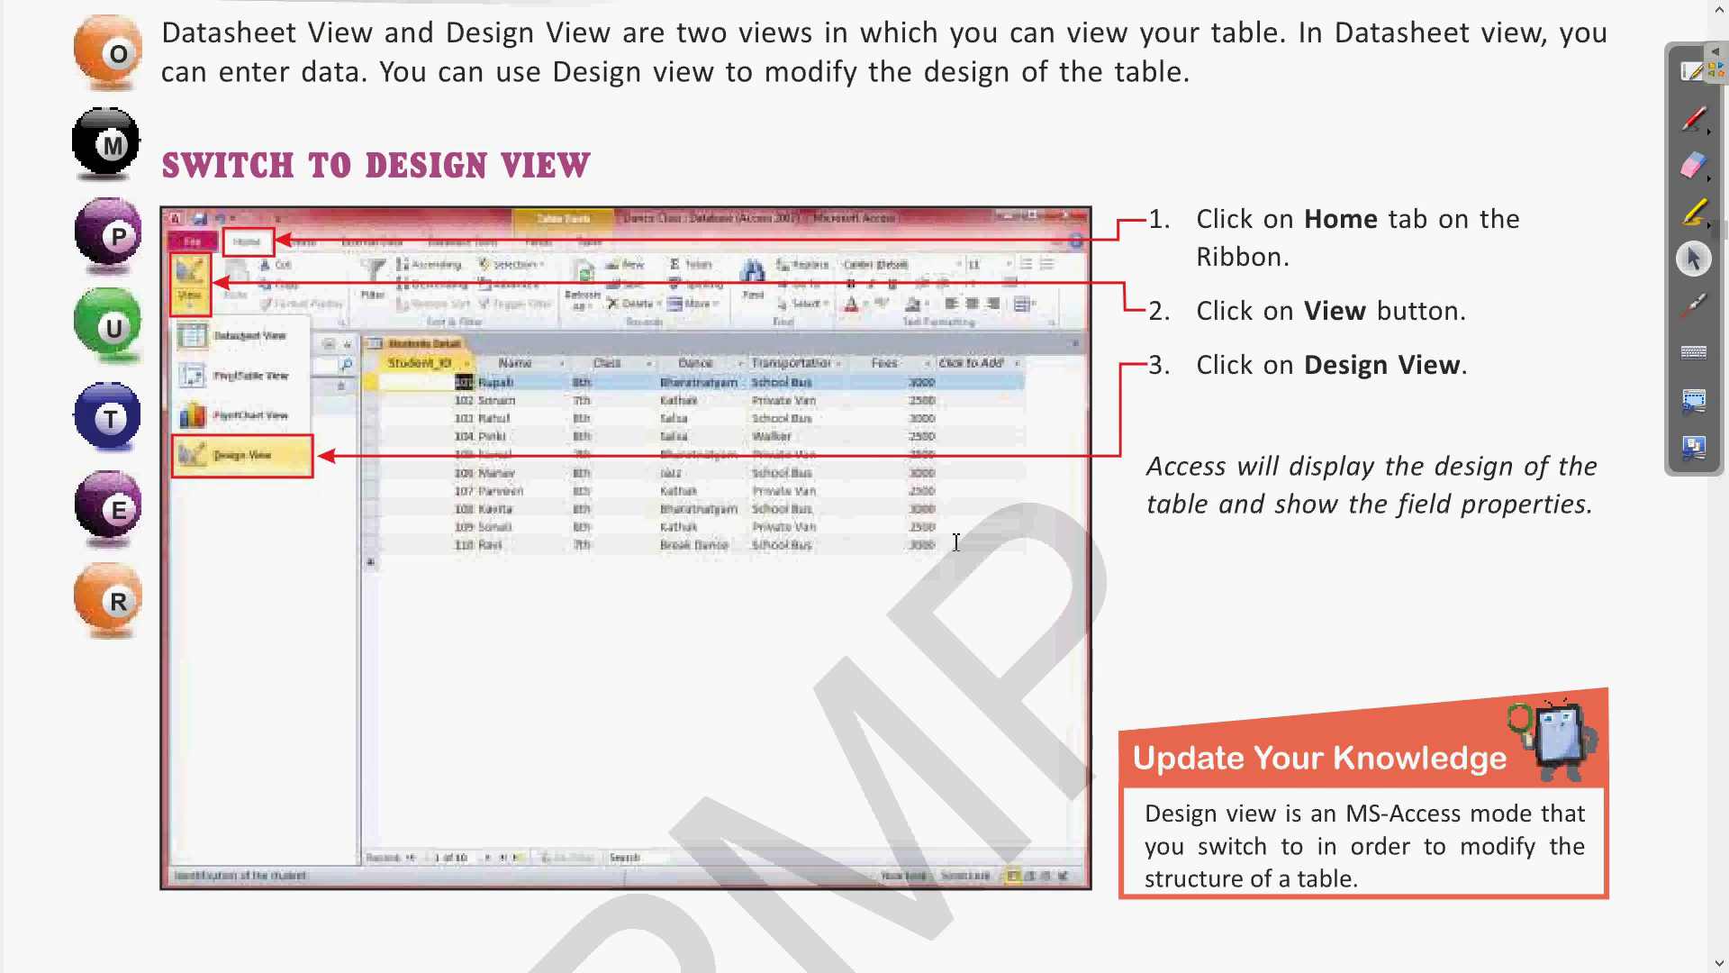
scroll(964, 536, down, 1)
scroll(963, 535, down, 5)
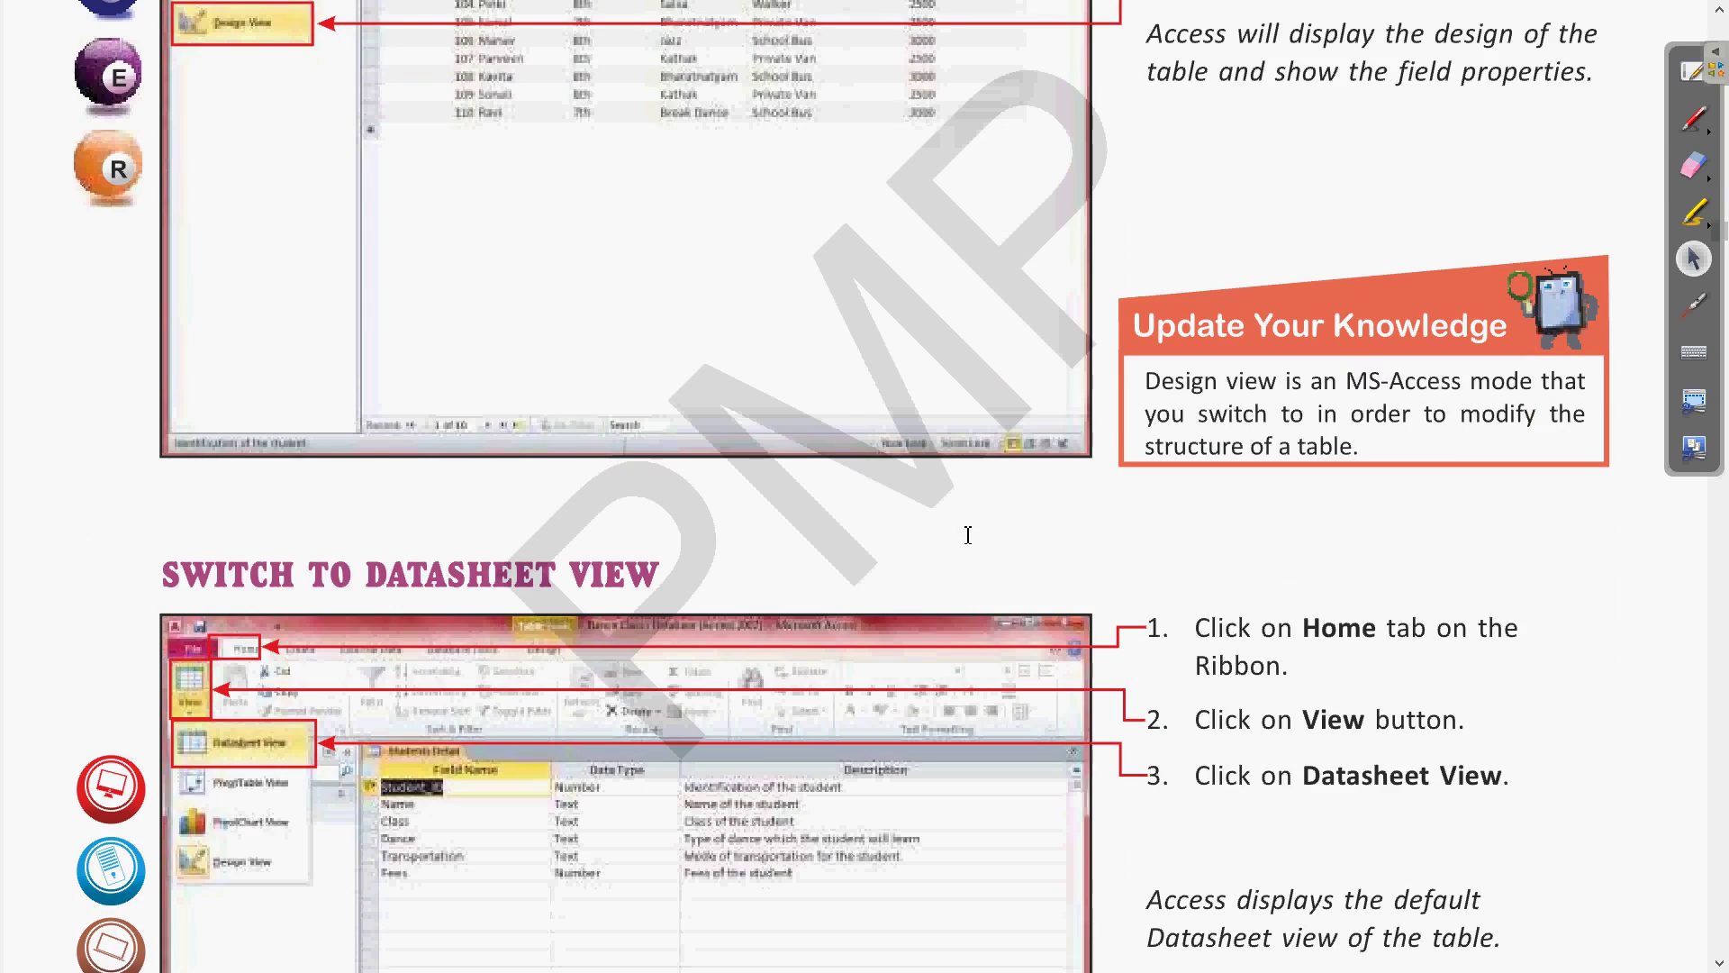
scroll(991, 552, up, 6)
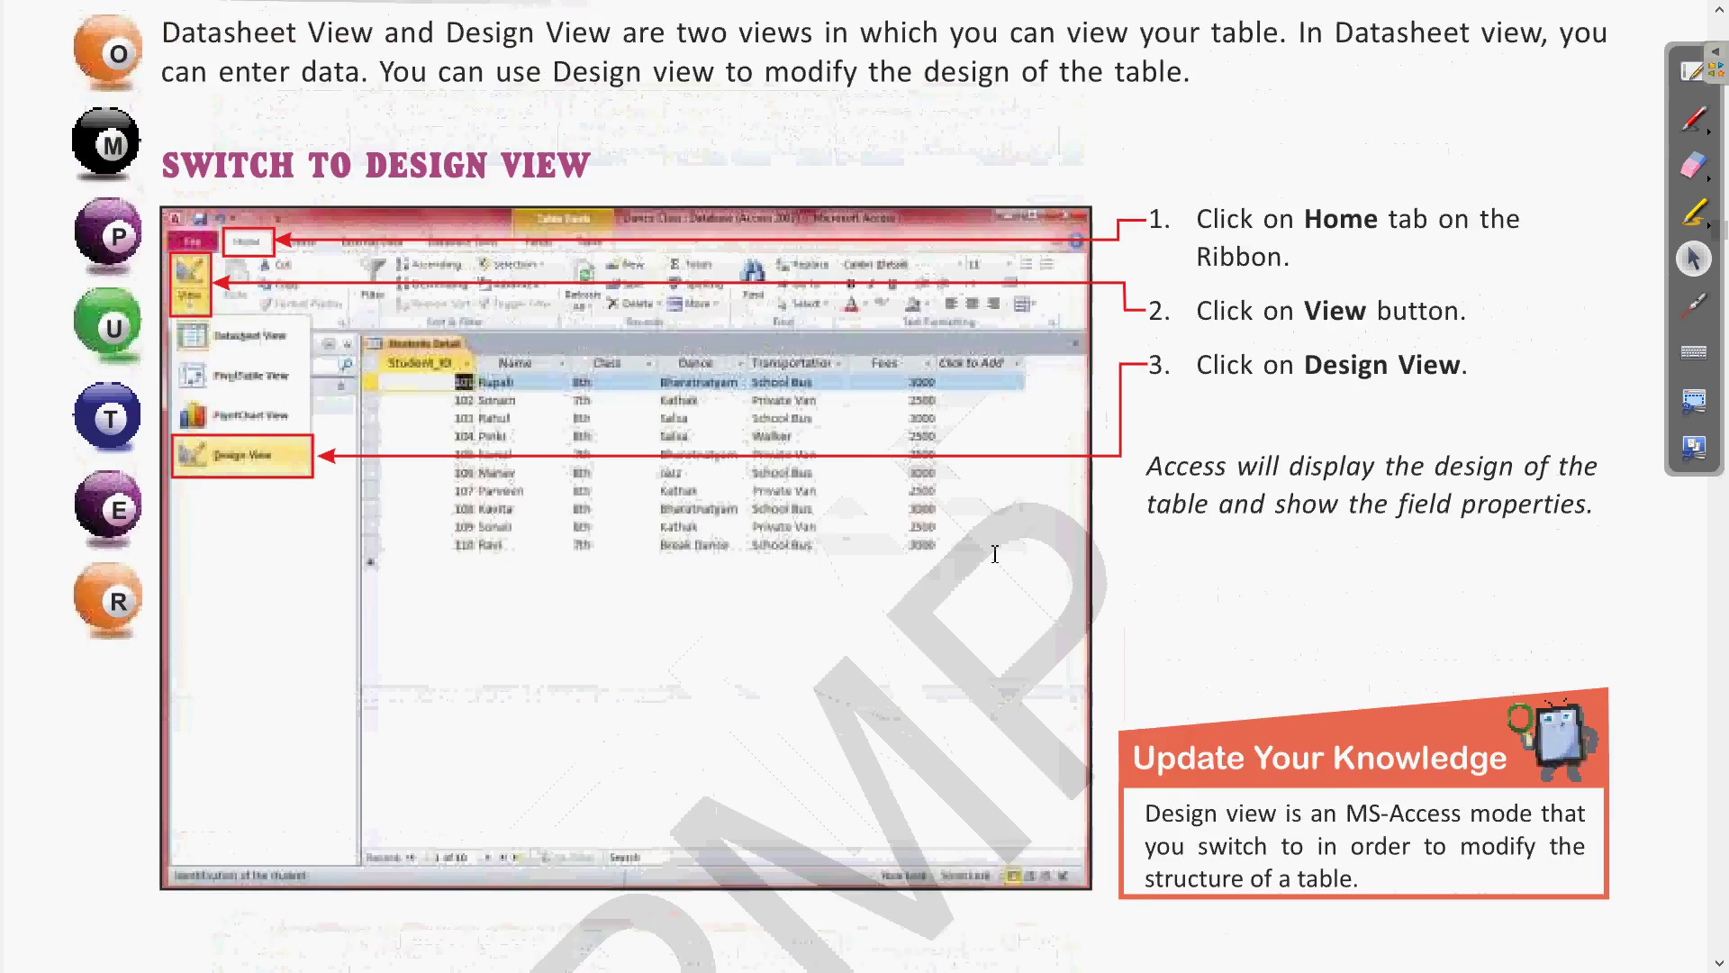
scroll(995, 554, up, 1)
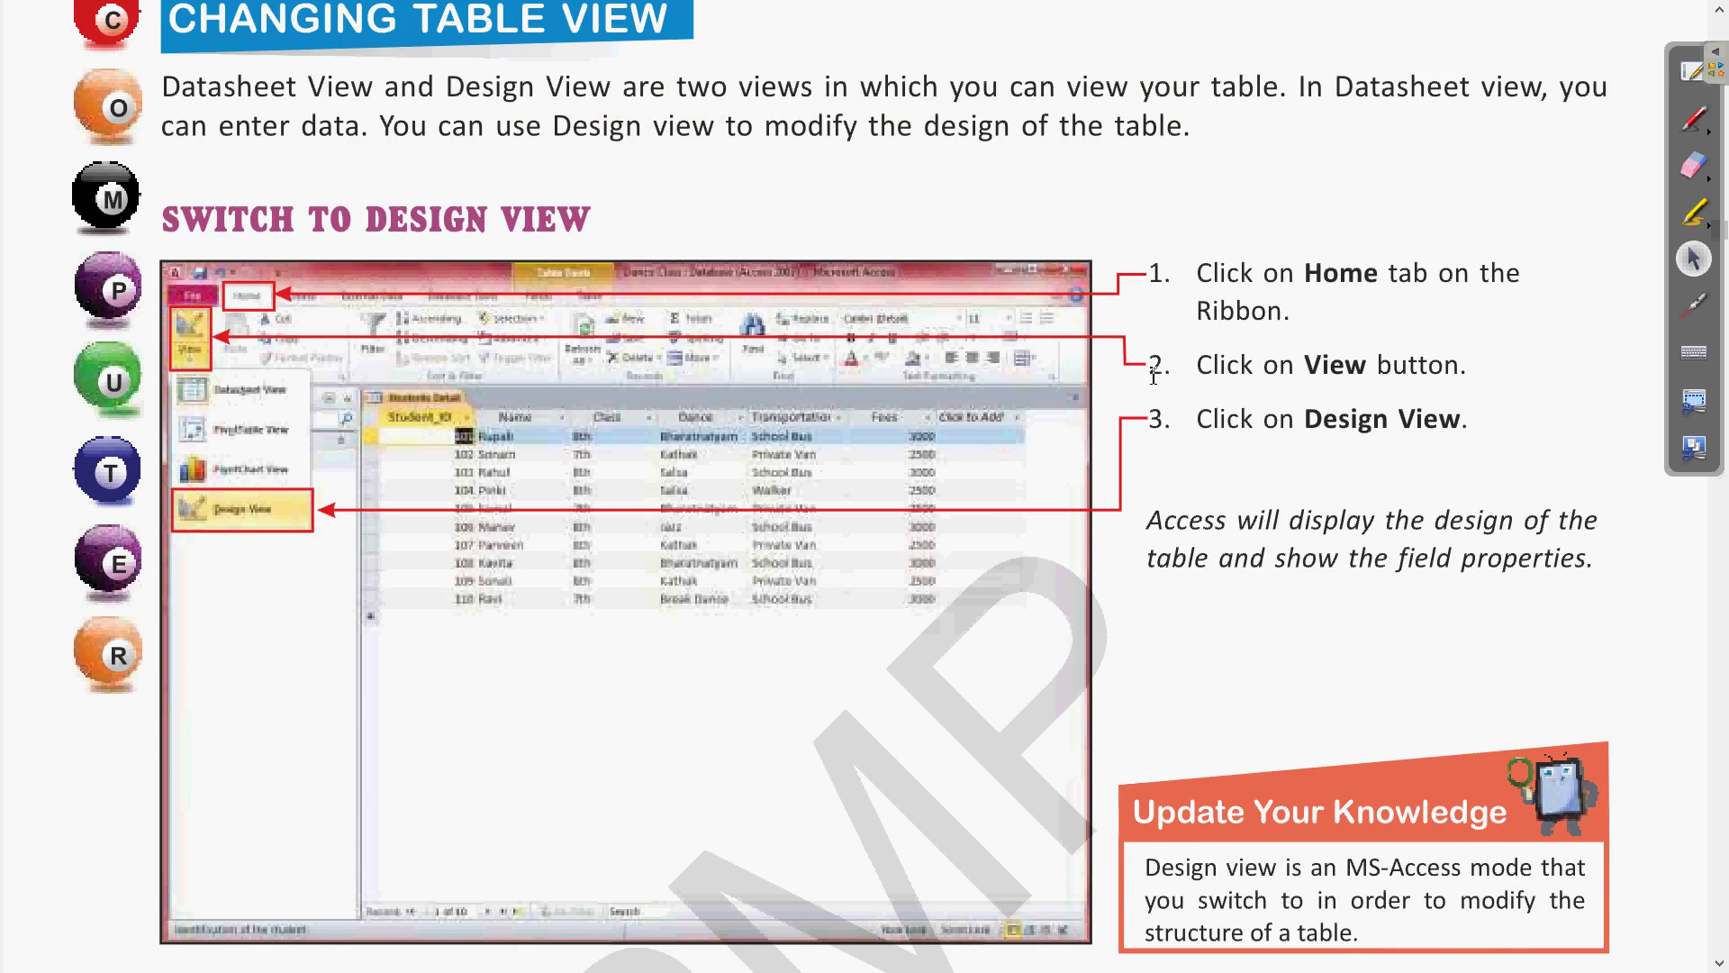
scroll(1492, 552, down, 8)
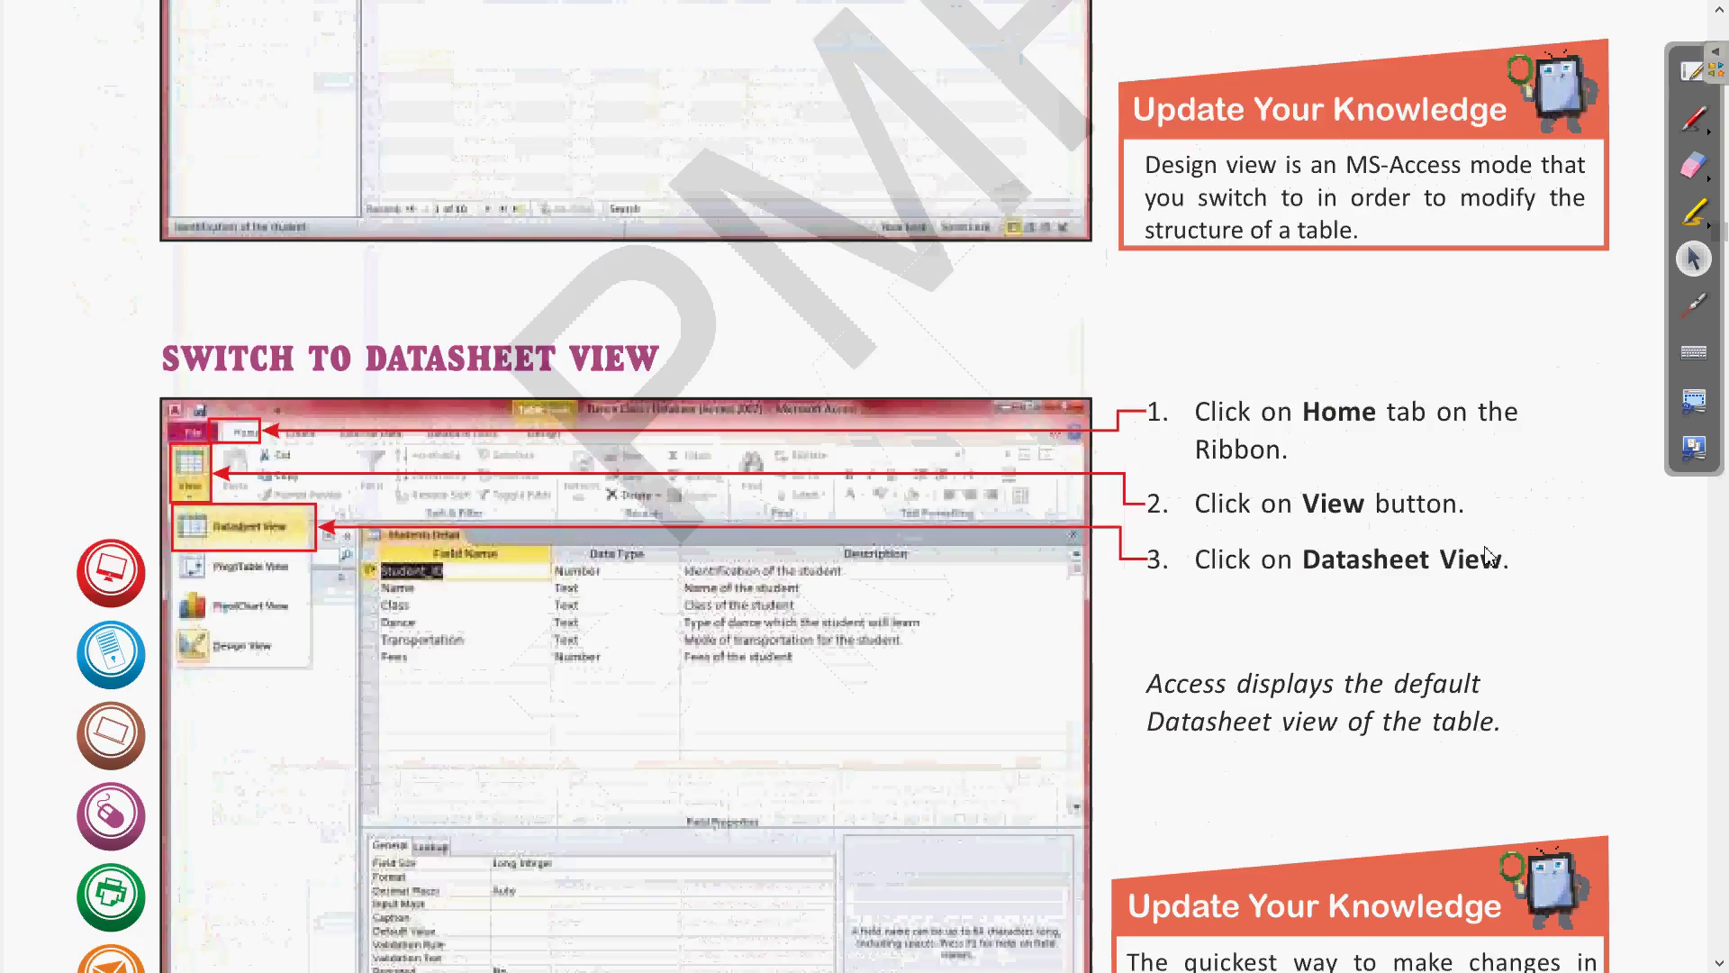
scroll(1491, 553, up, 6)
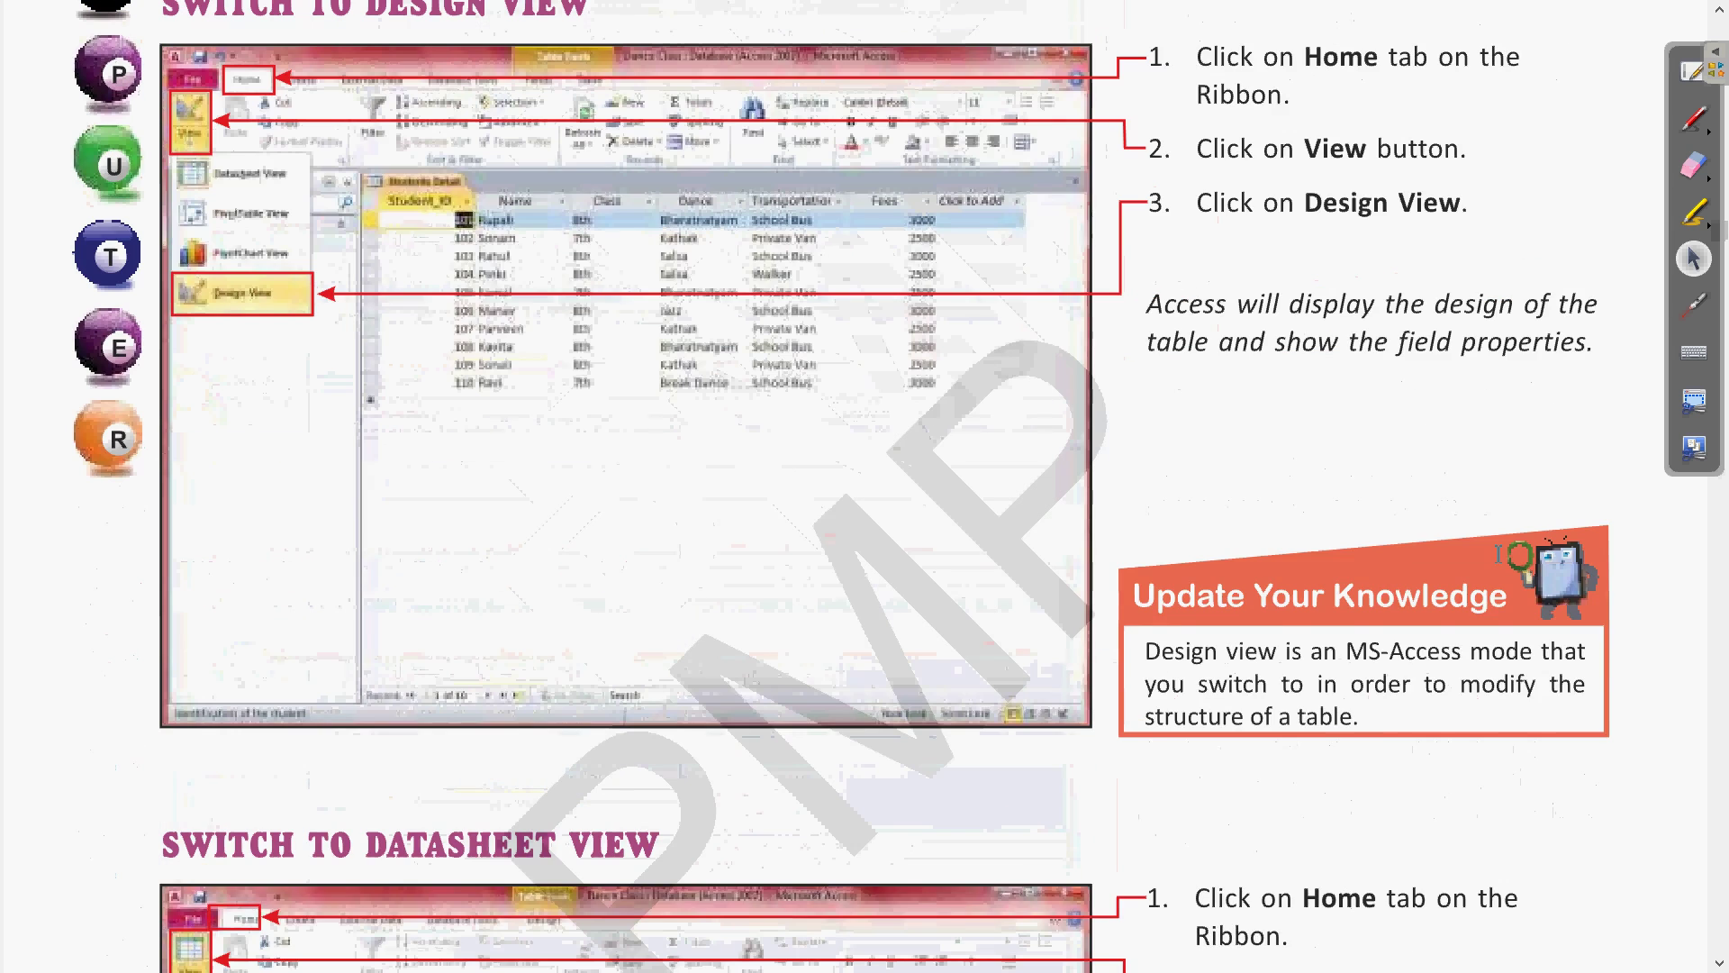
scroll(1501, 575, down, 9)
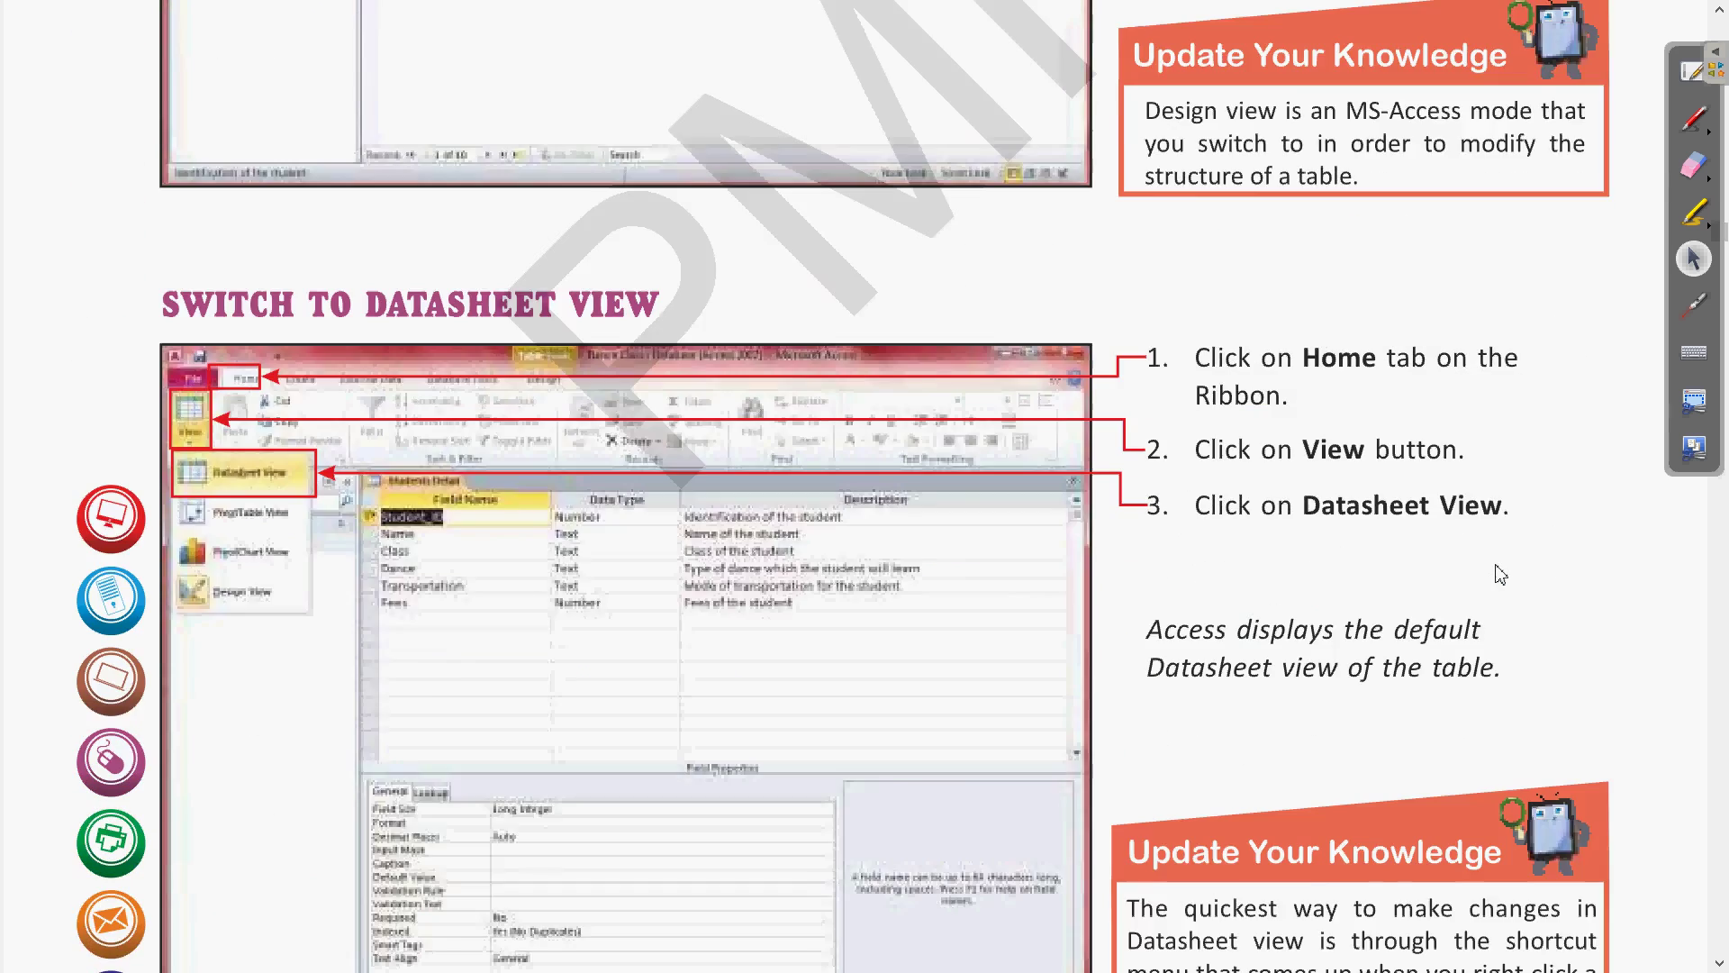
scroll(1501, 574, down, 8)
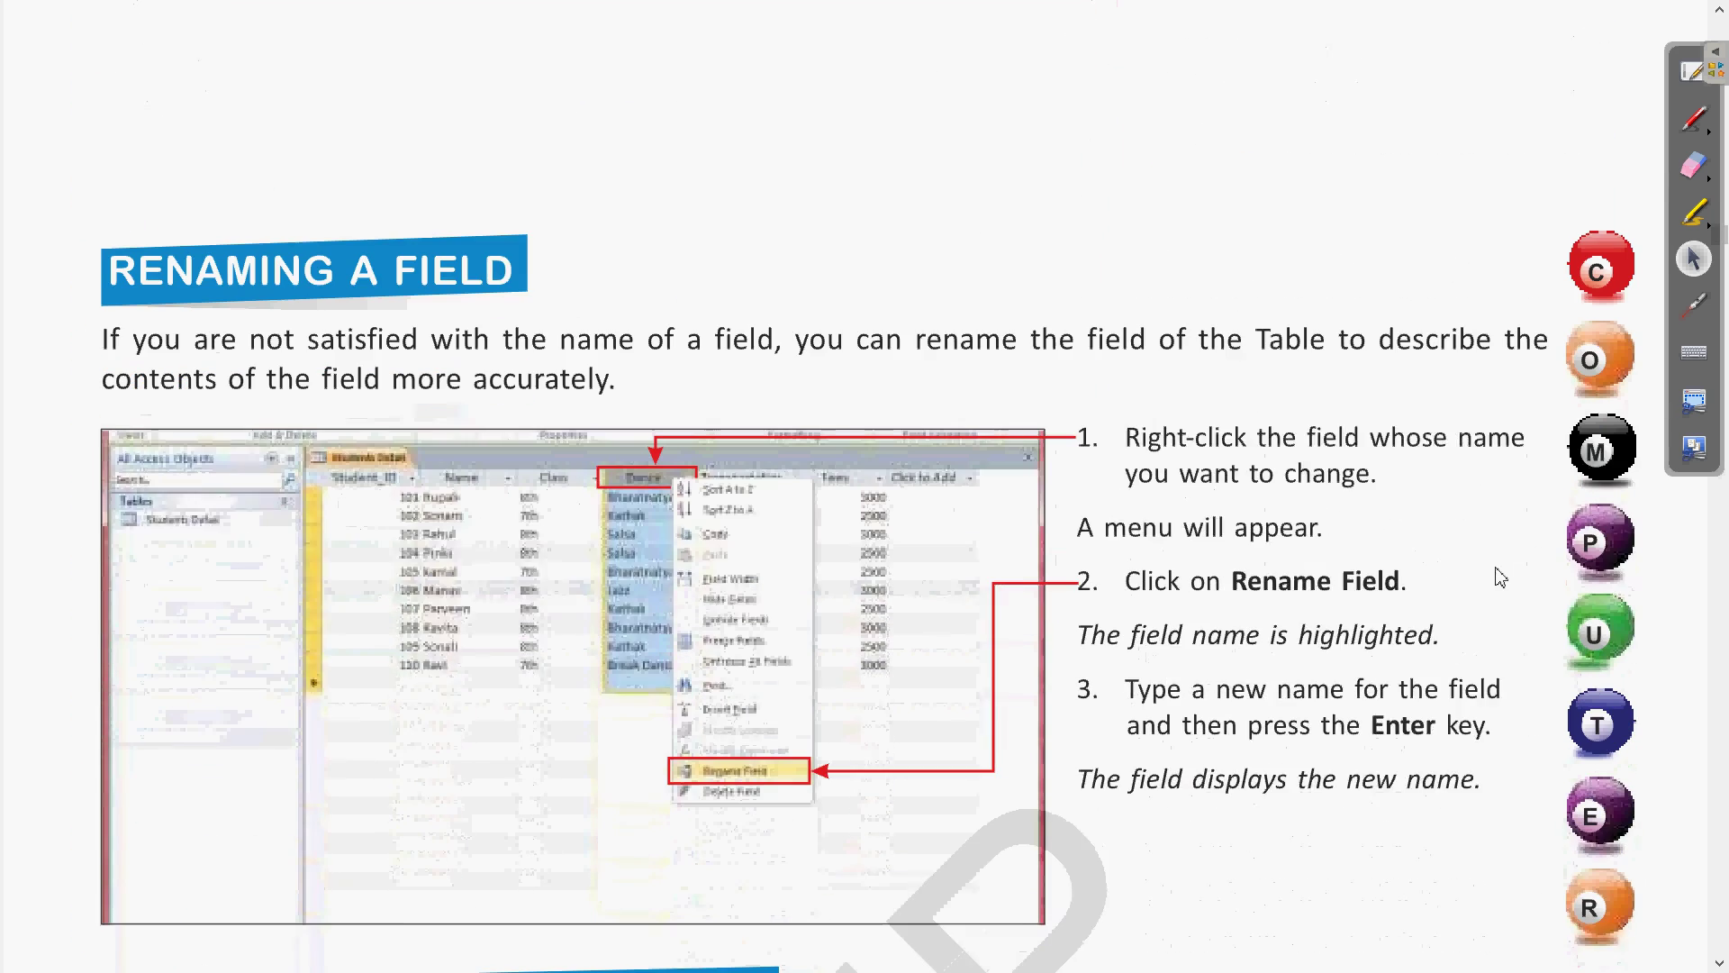
scroll(1501, 577, down, 1)
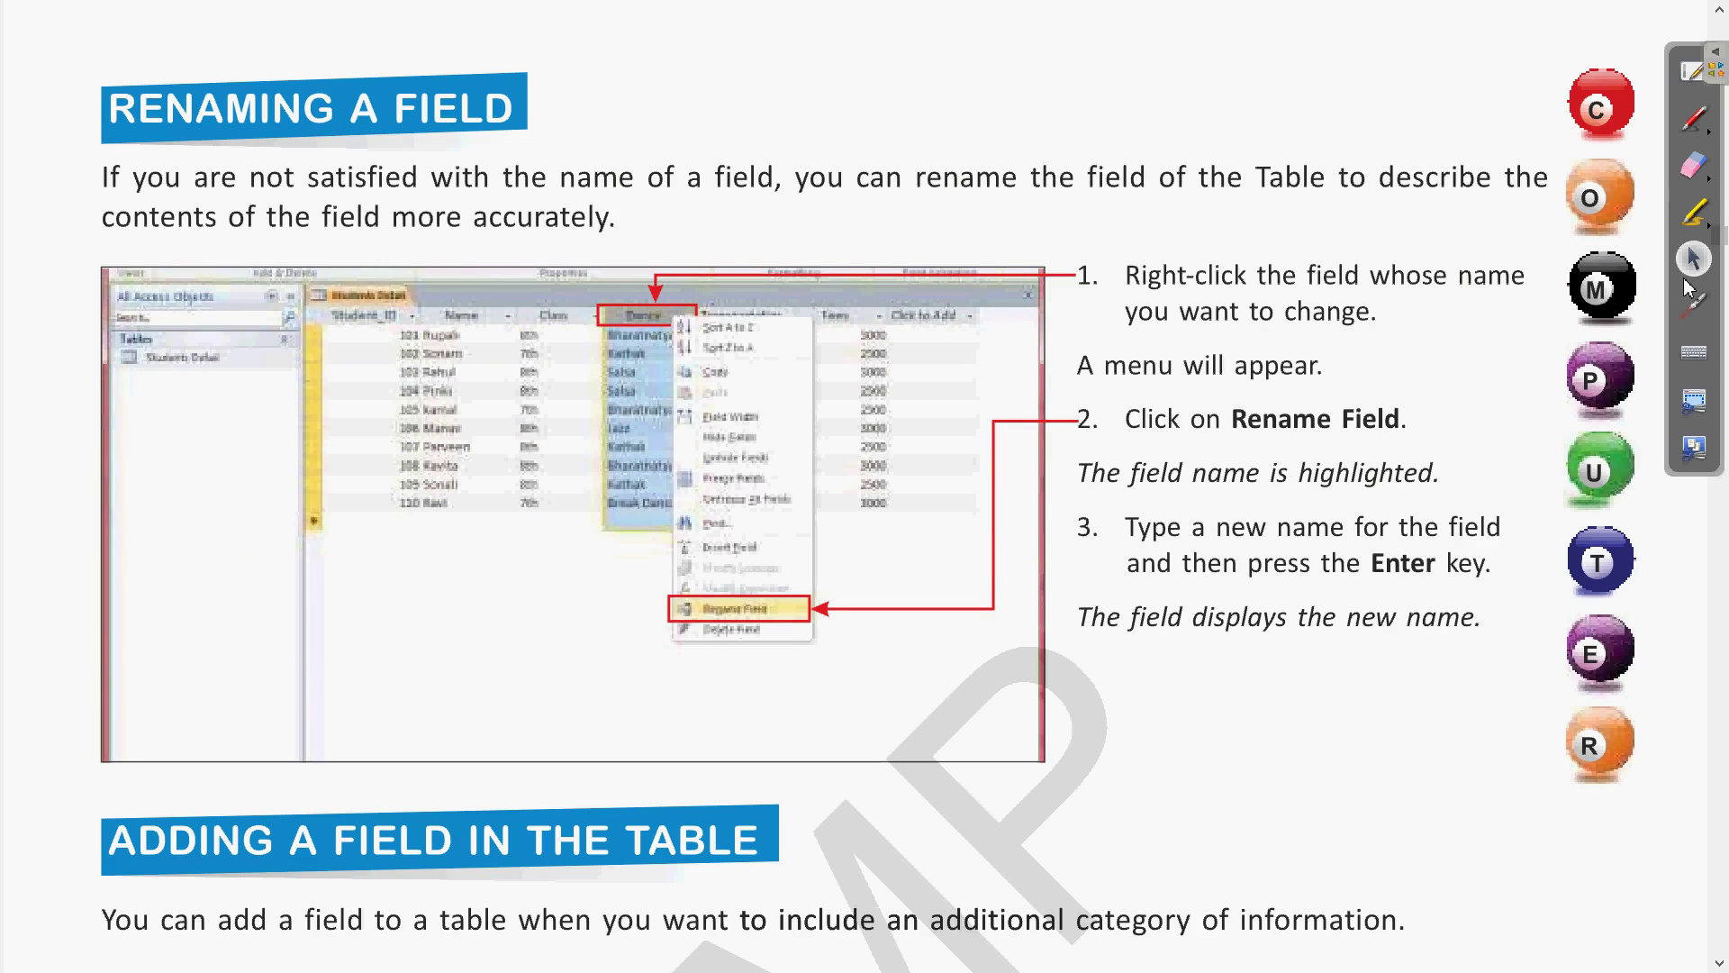
click(1697, 314)
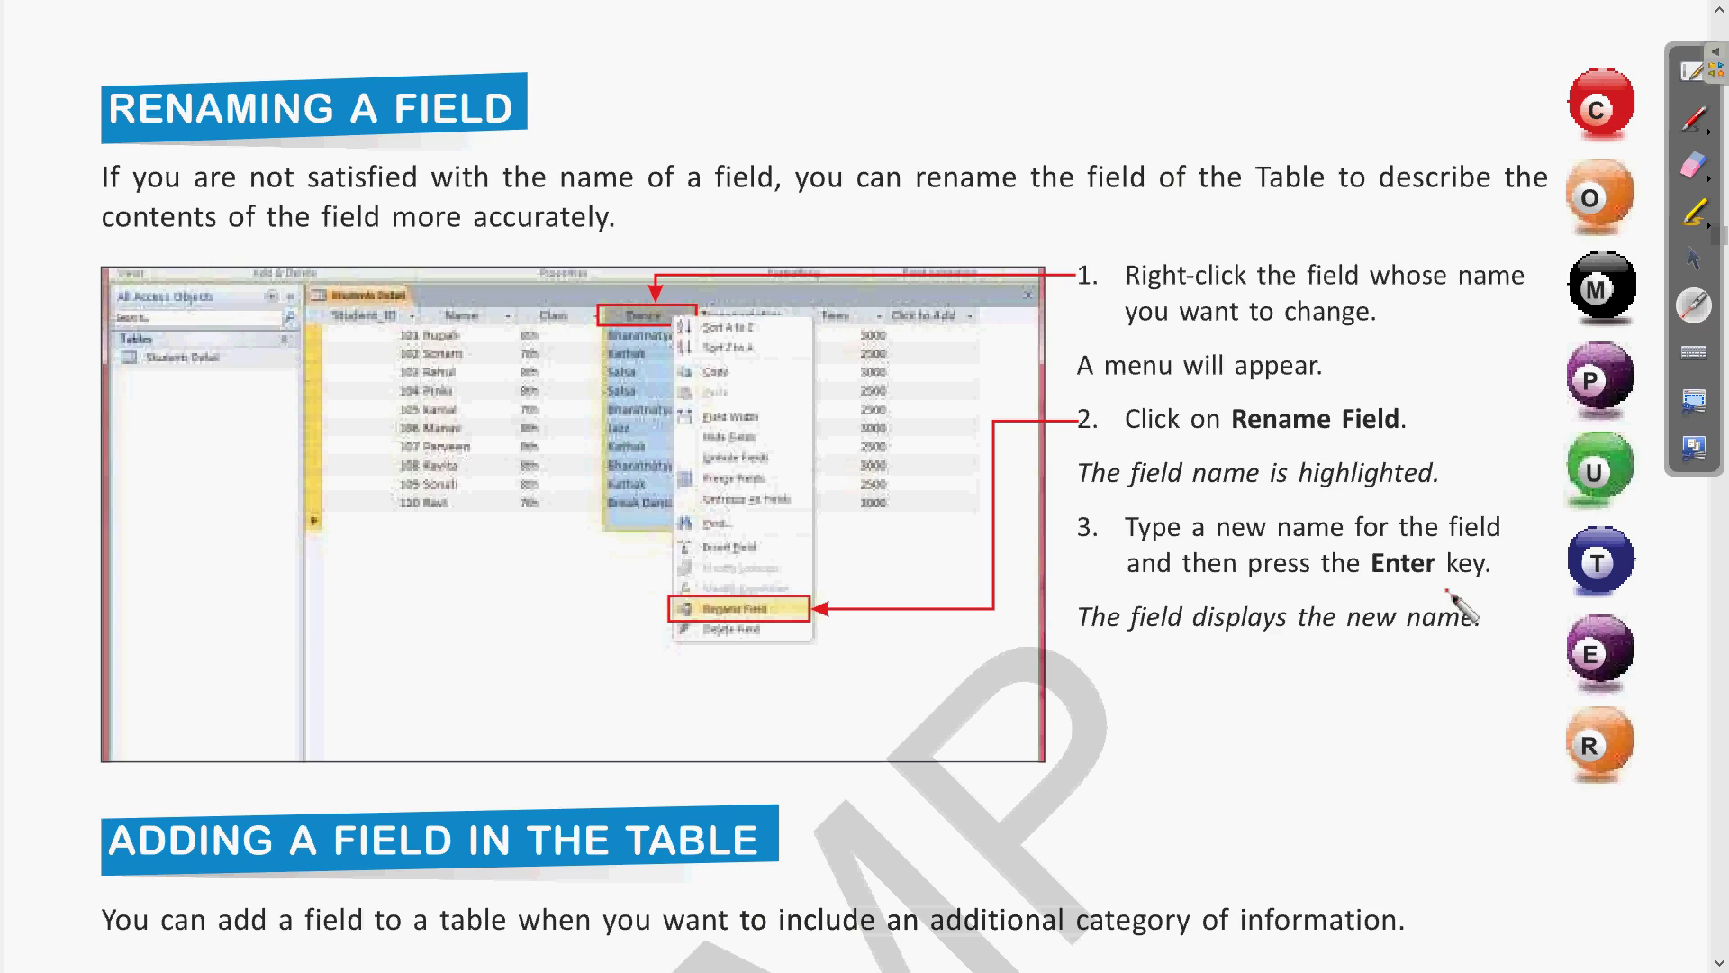
Step: Switch back to Microsoft Access and restore the normal selection pointer in the annotation toolbar
key(alt+Tab)
click(1265, 329)
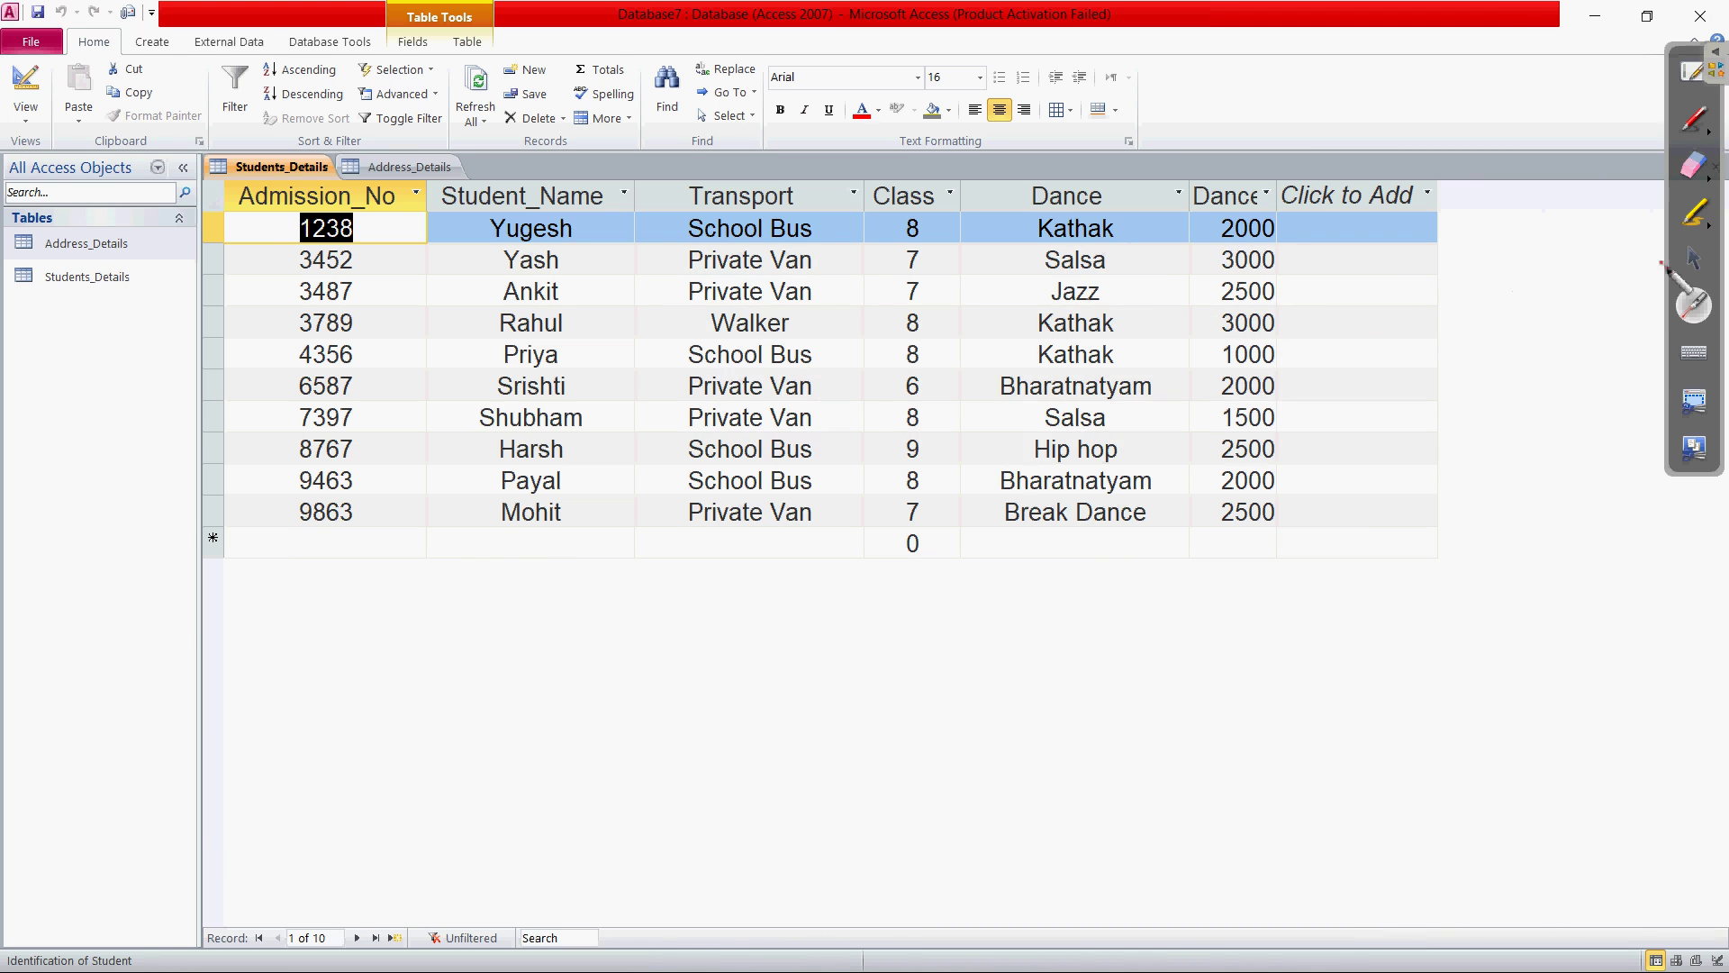
click(1693, 259)
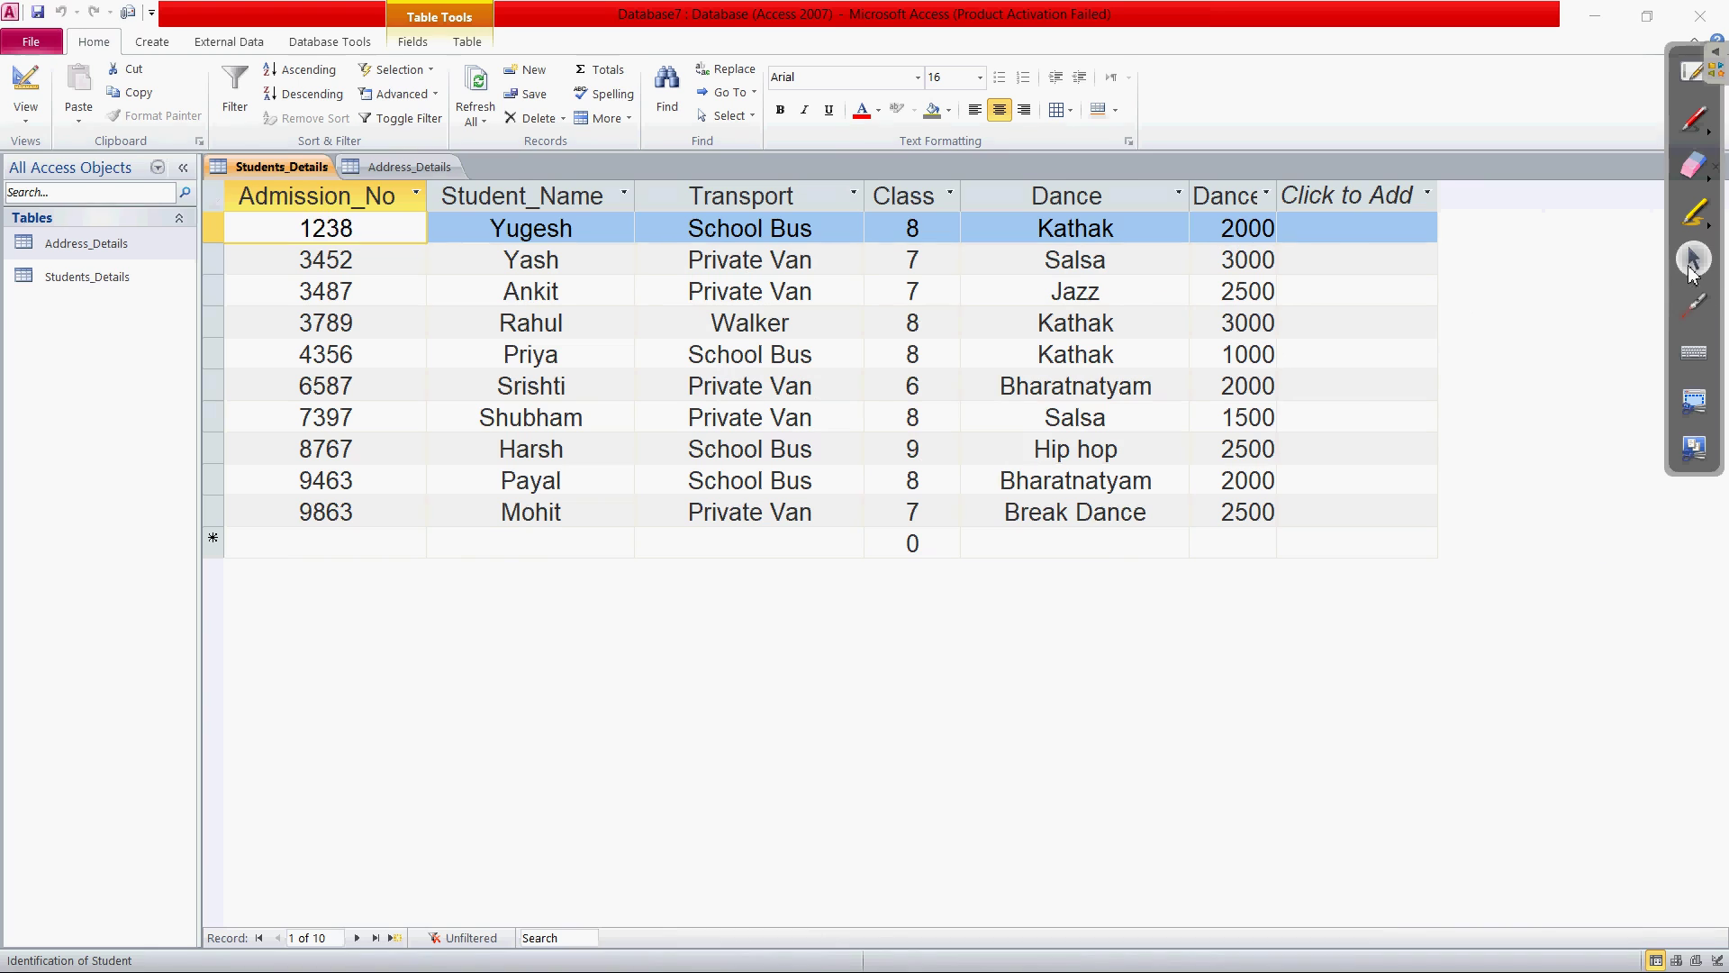
click(1091, 199)
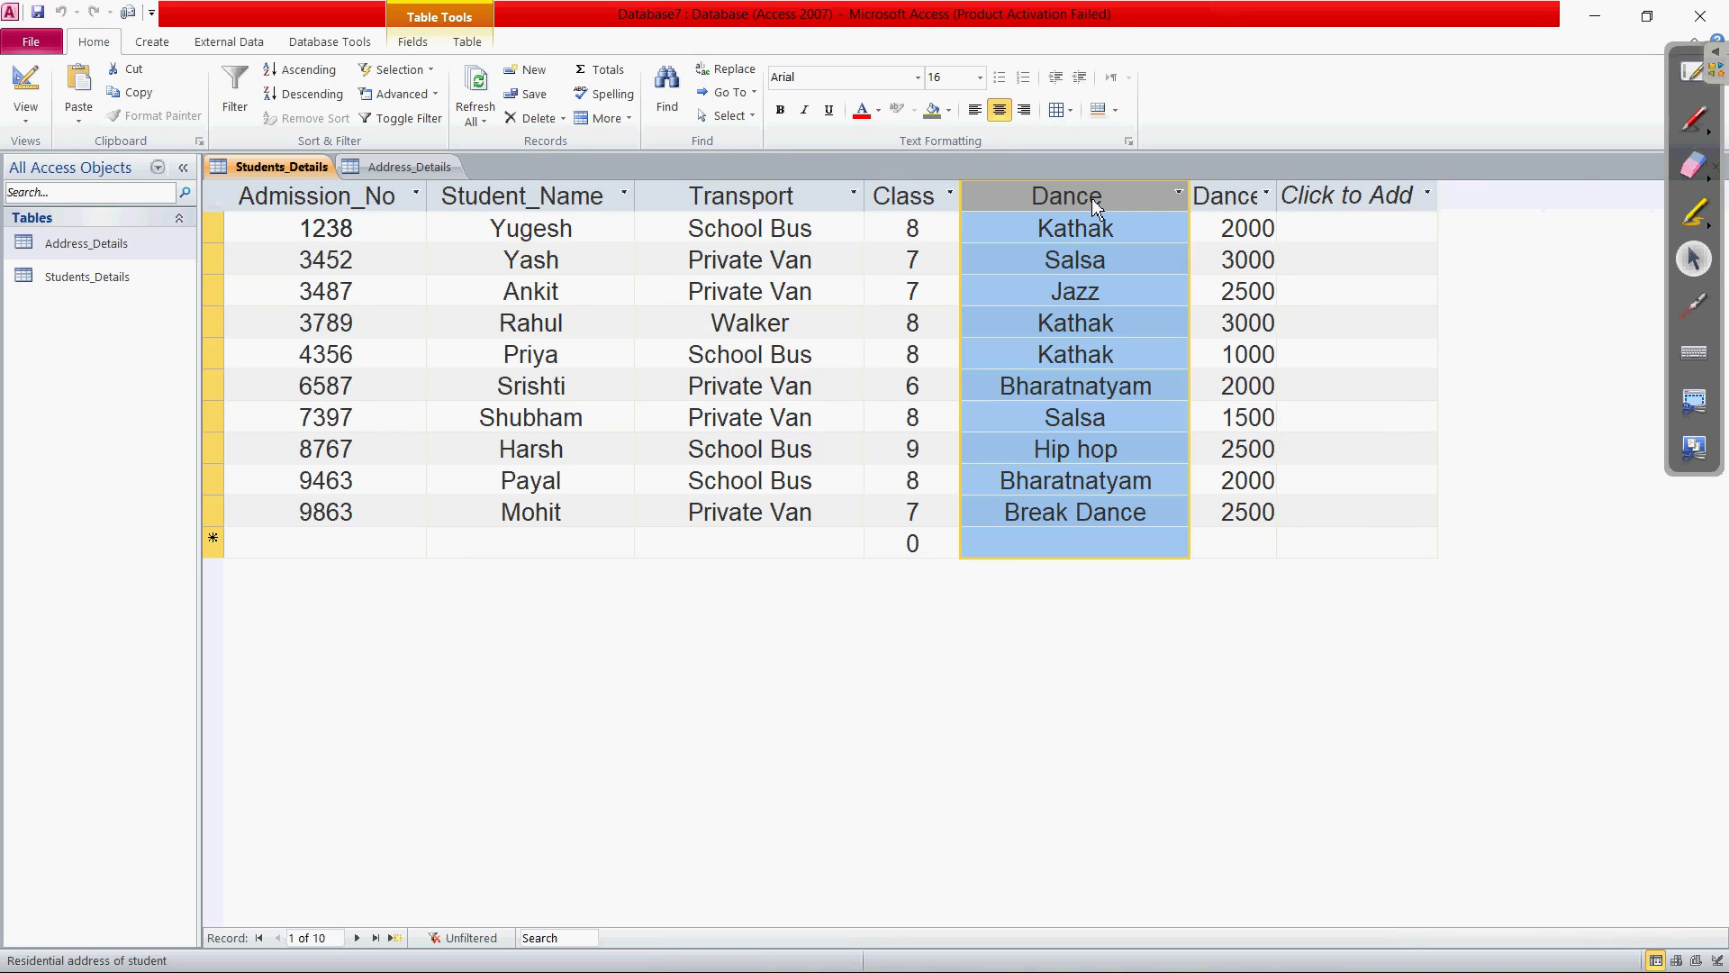
right_click(1092, 199)
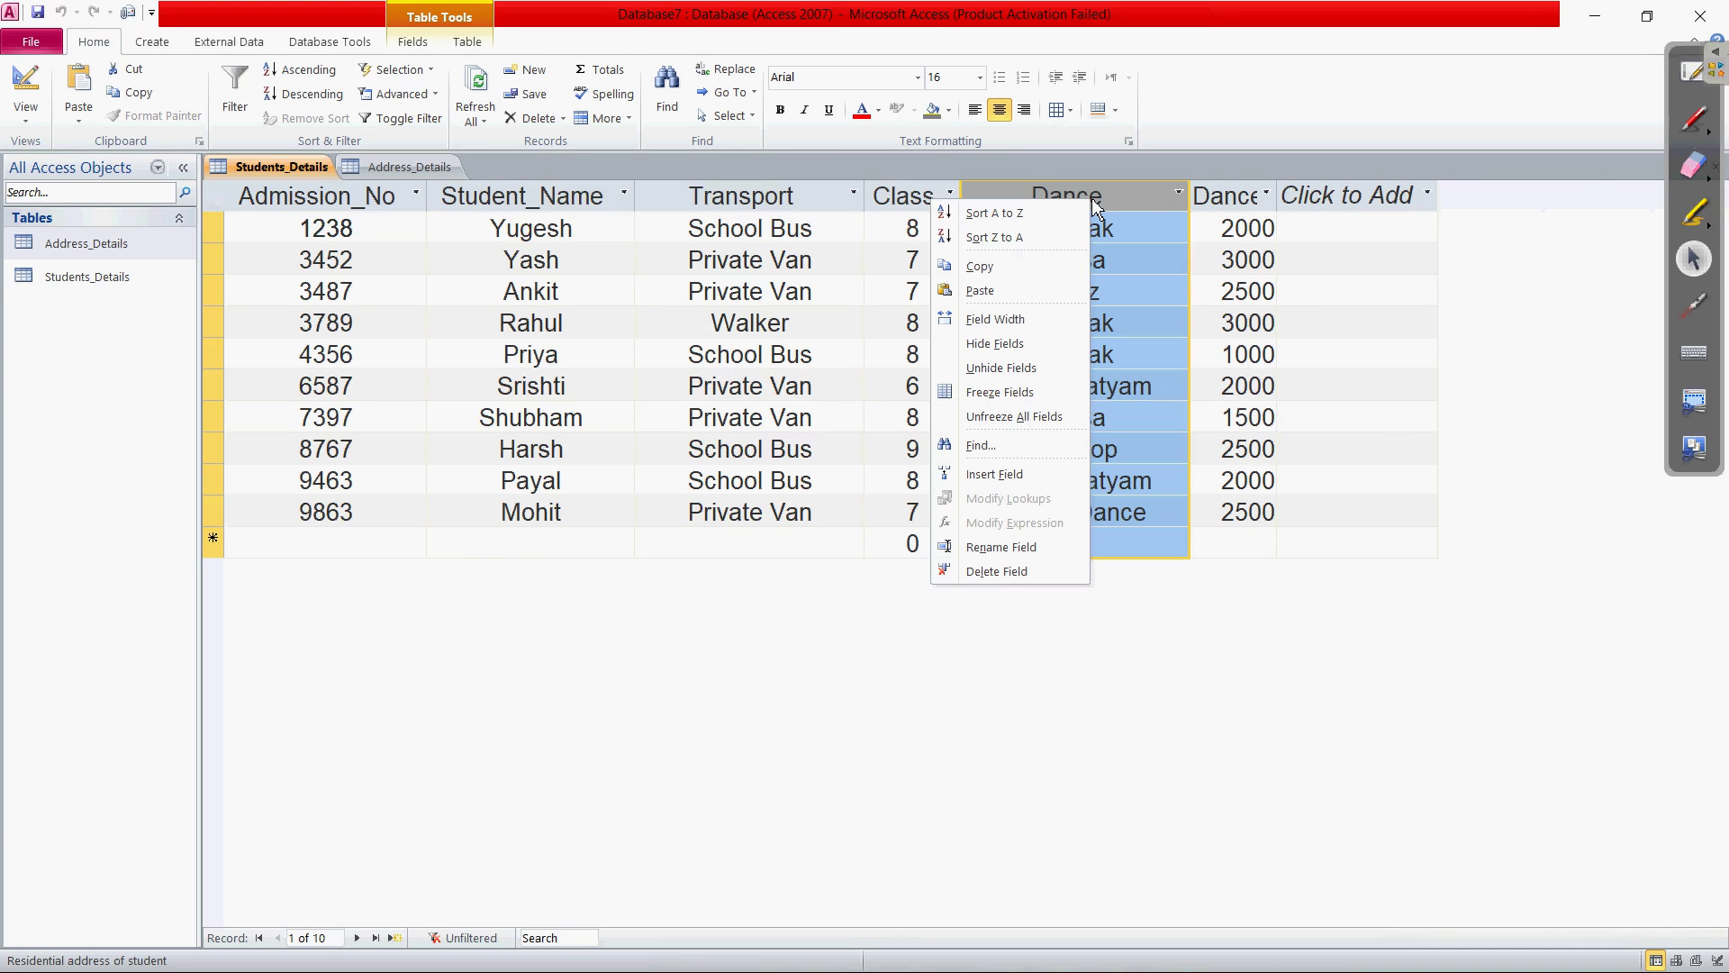
click(1028, 547)
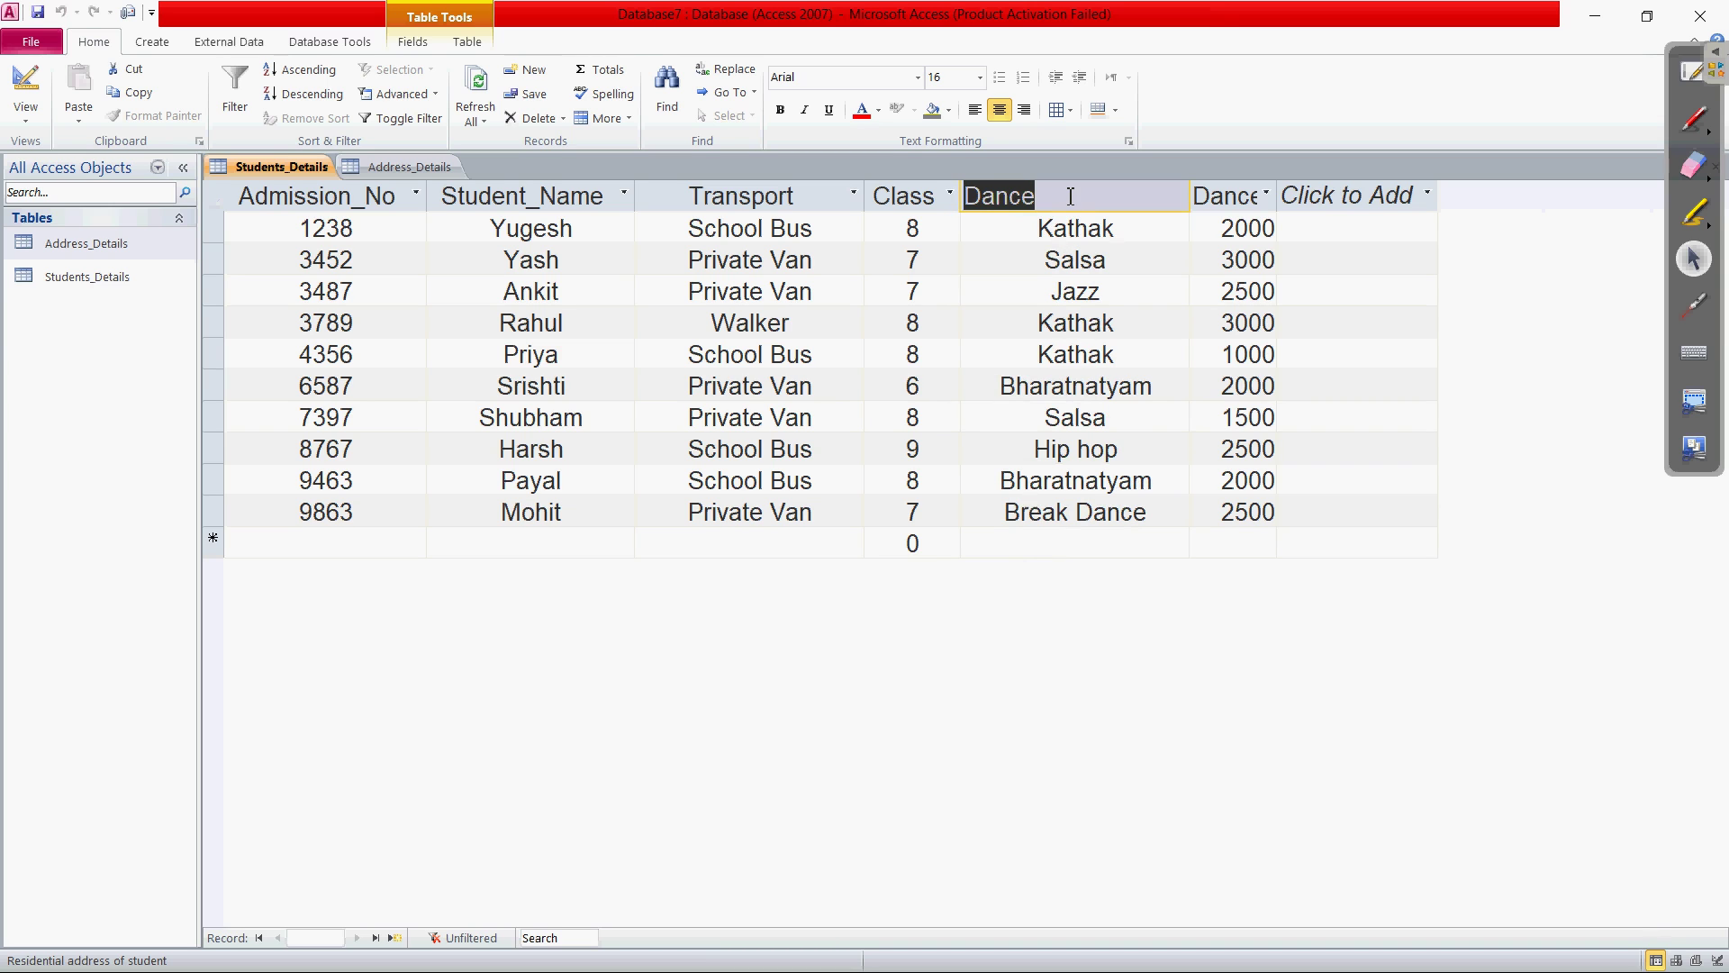
key(Return)
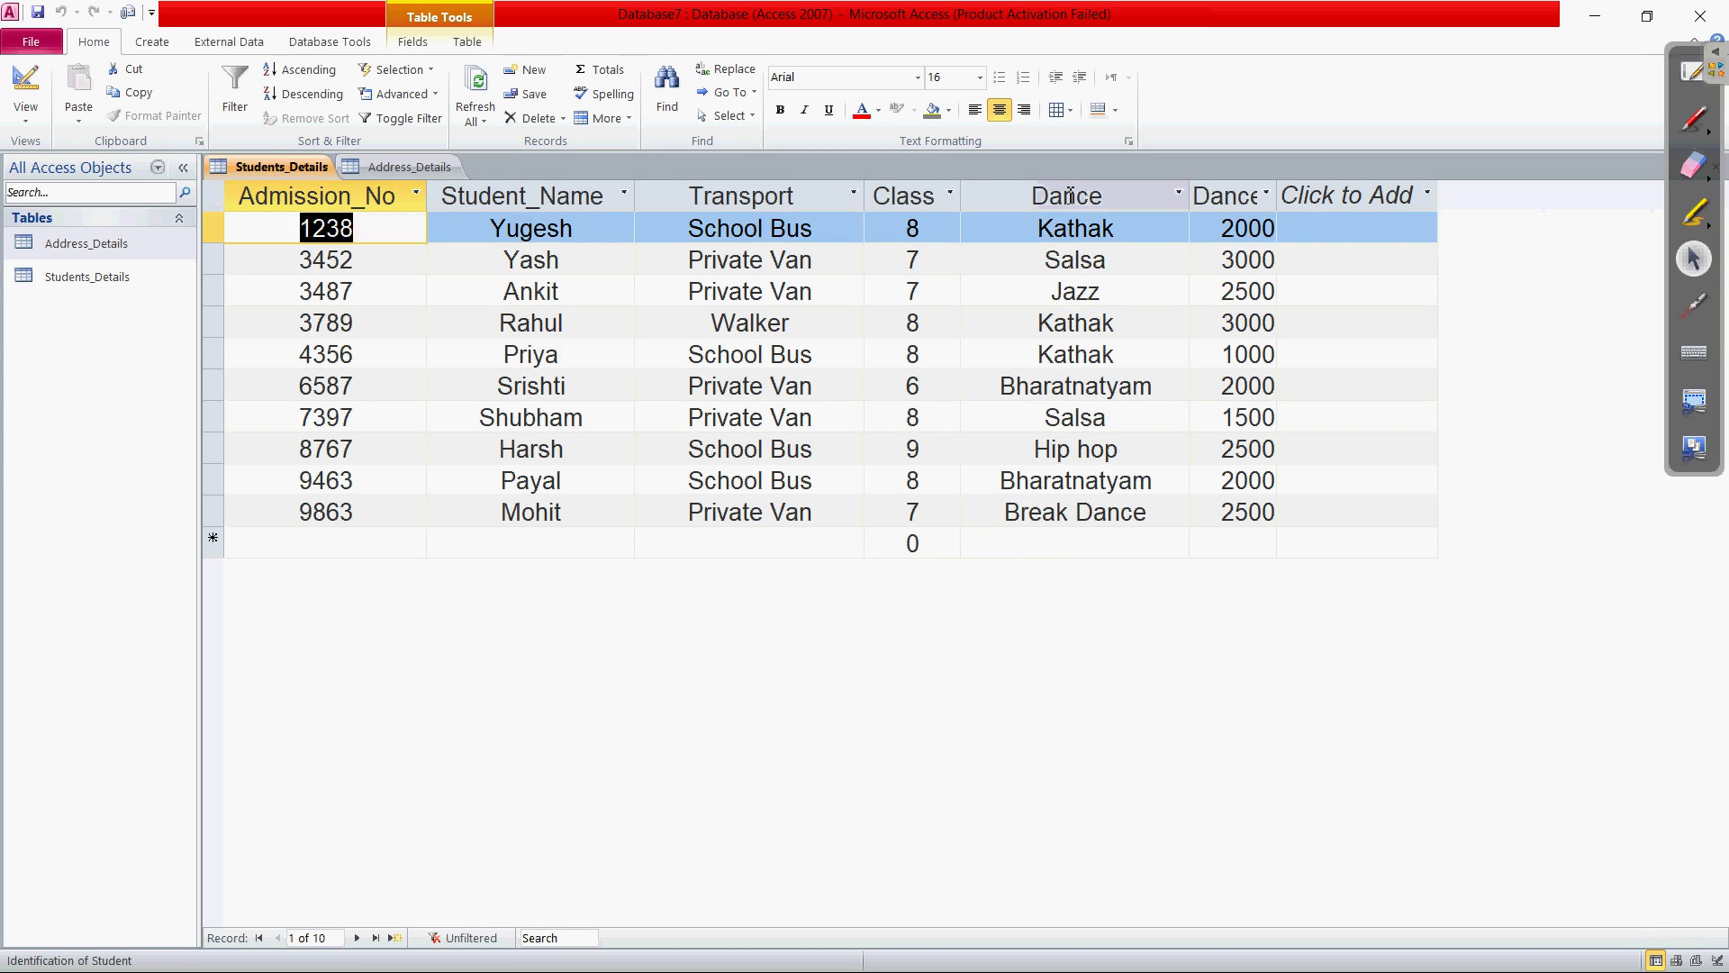
Step: Rename the Dance field of the Students_Details table to Dance_Form
click(1070, 195)
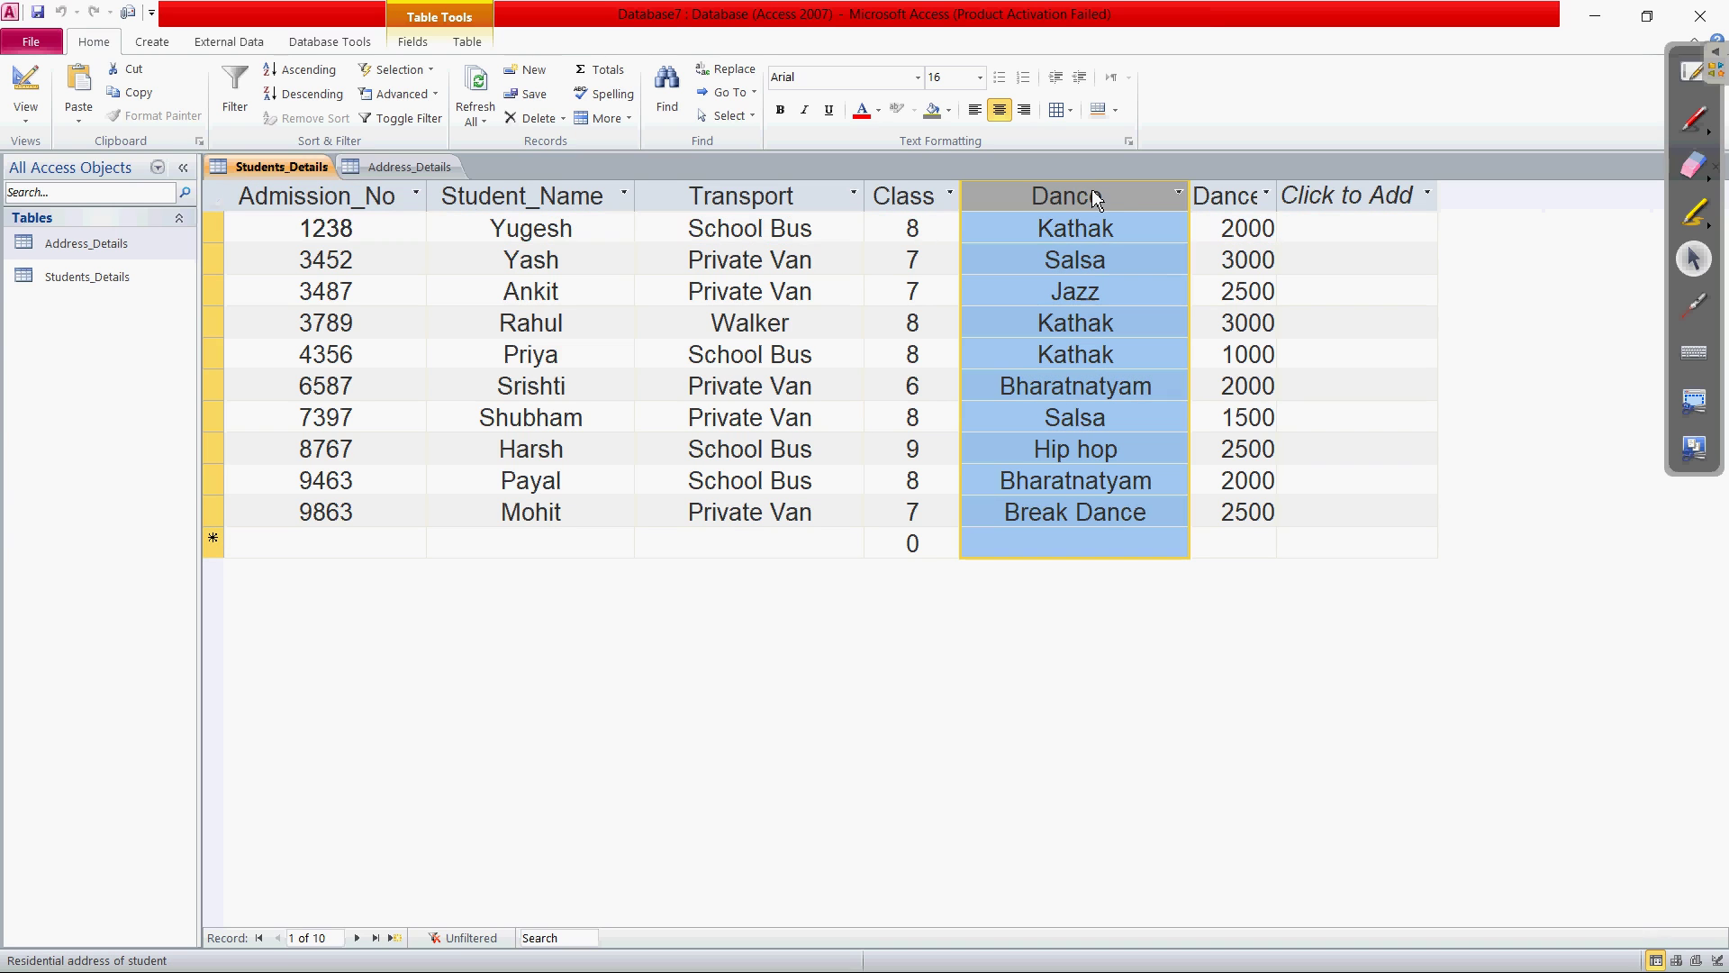
right_click(1091, 195)
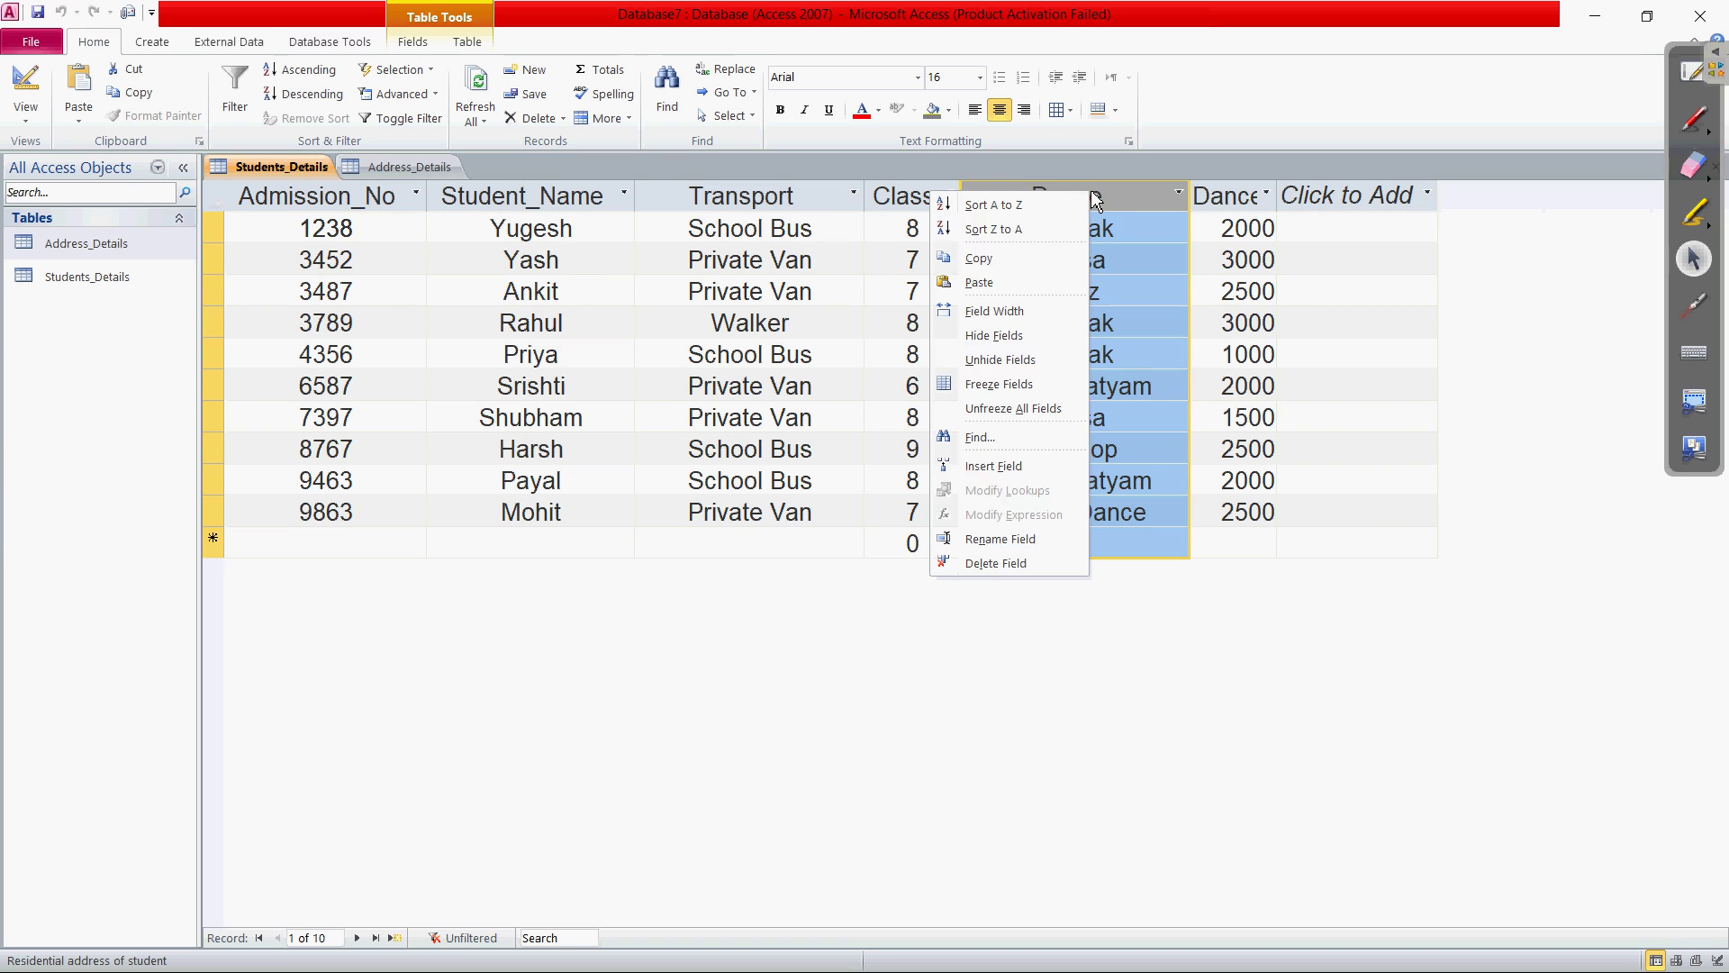
click(1000, 539)
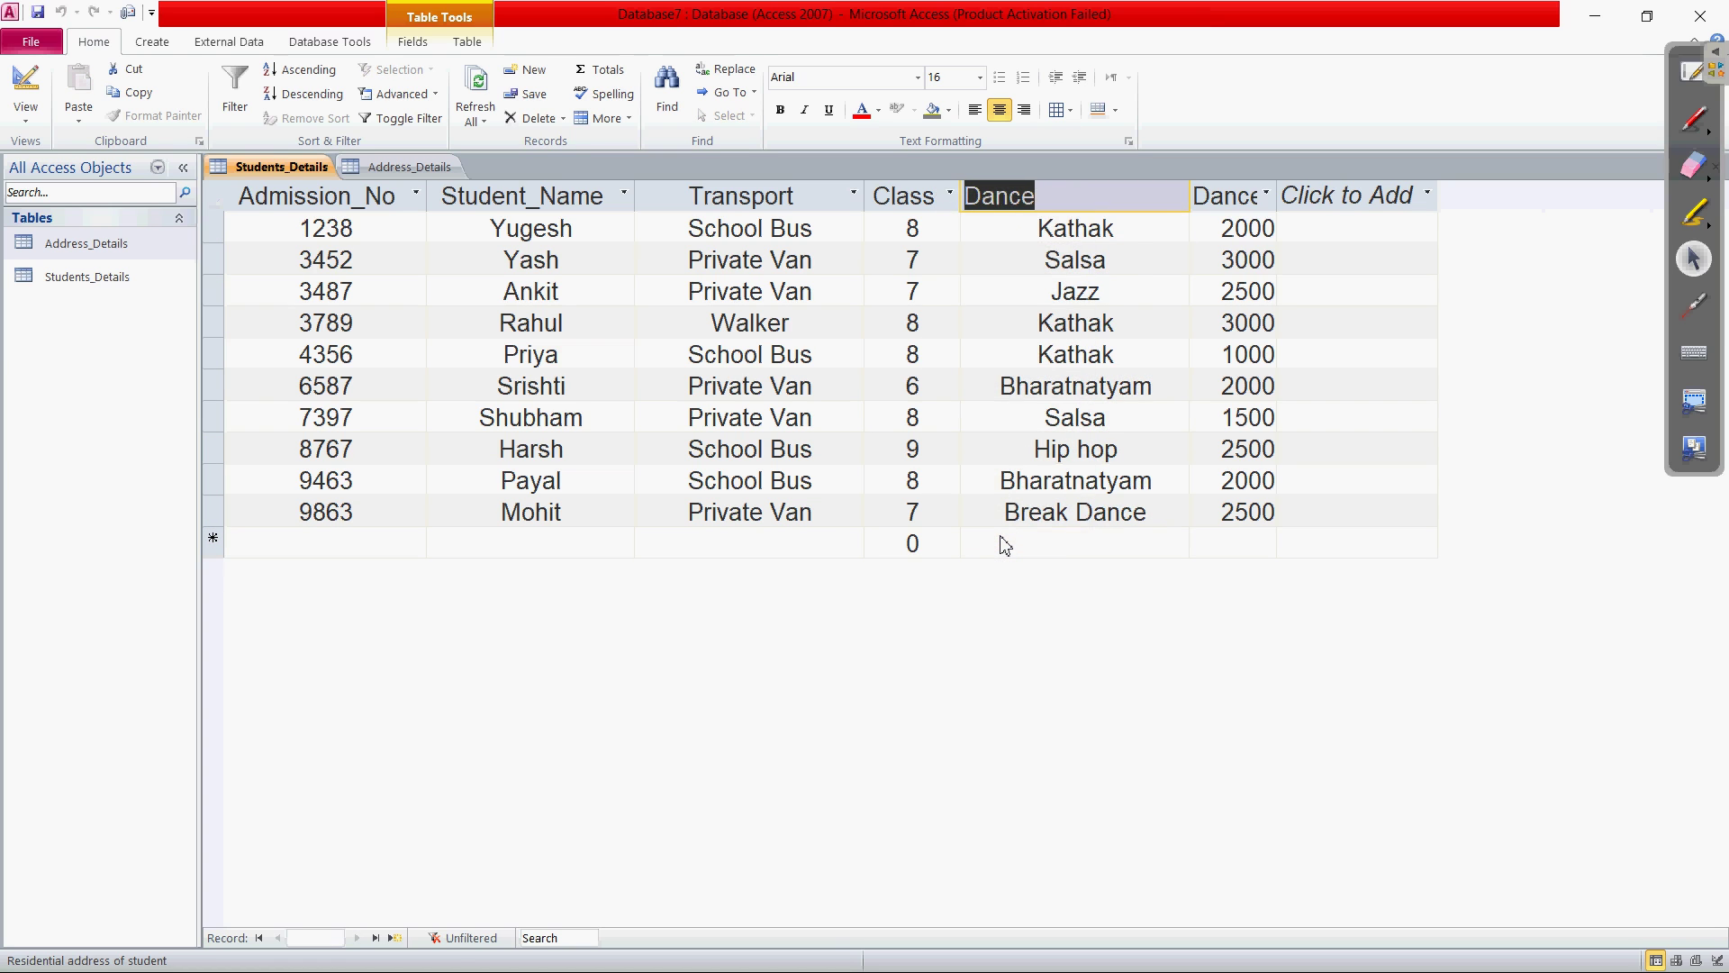
text(Dance_)
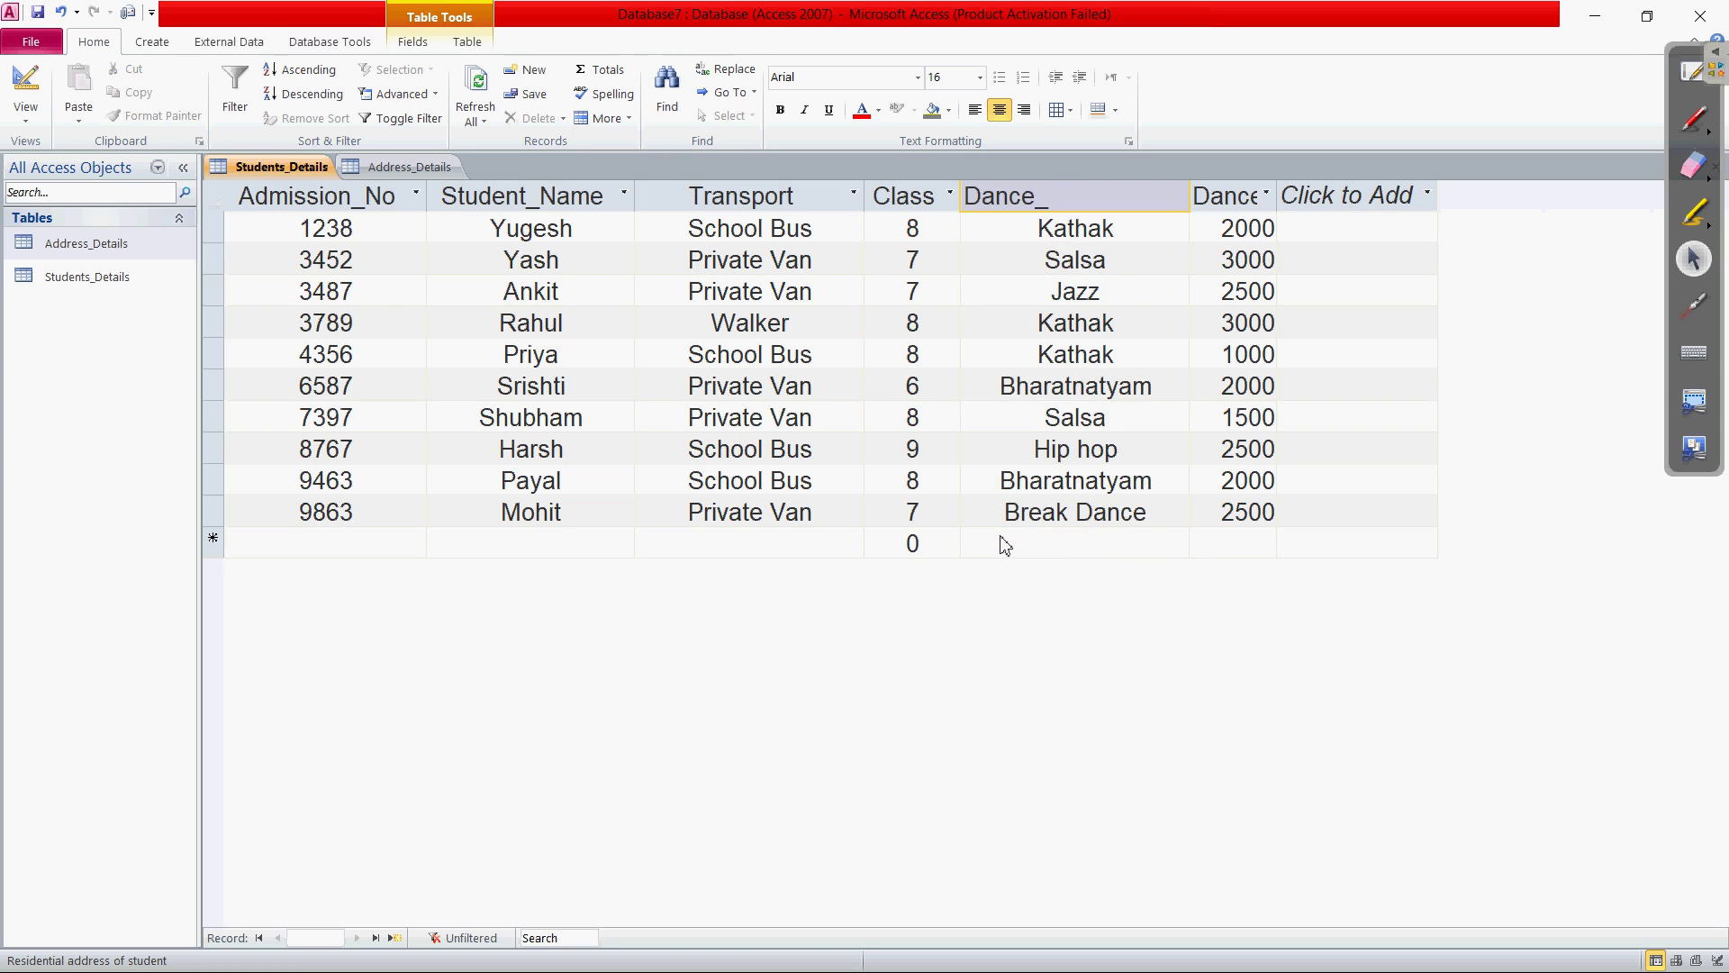
text(Form)
key(Return)
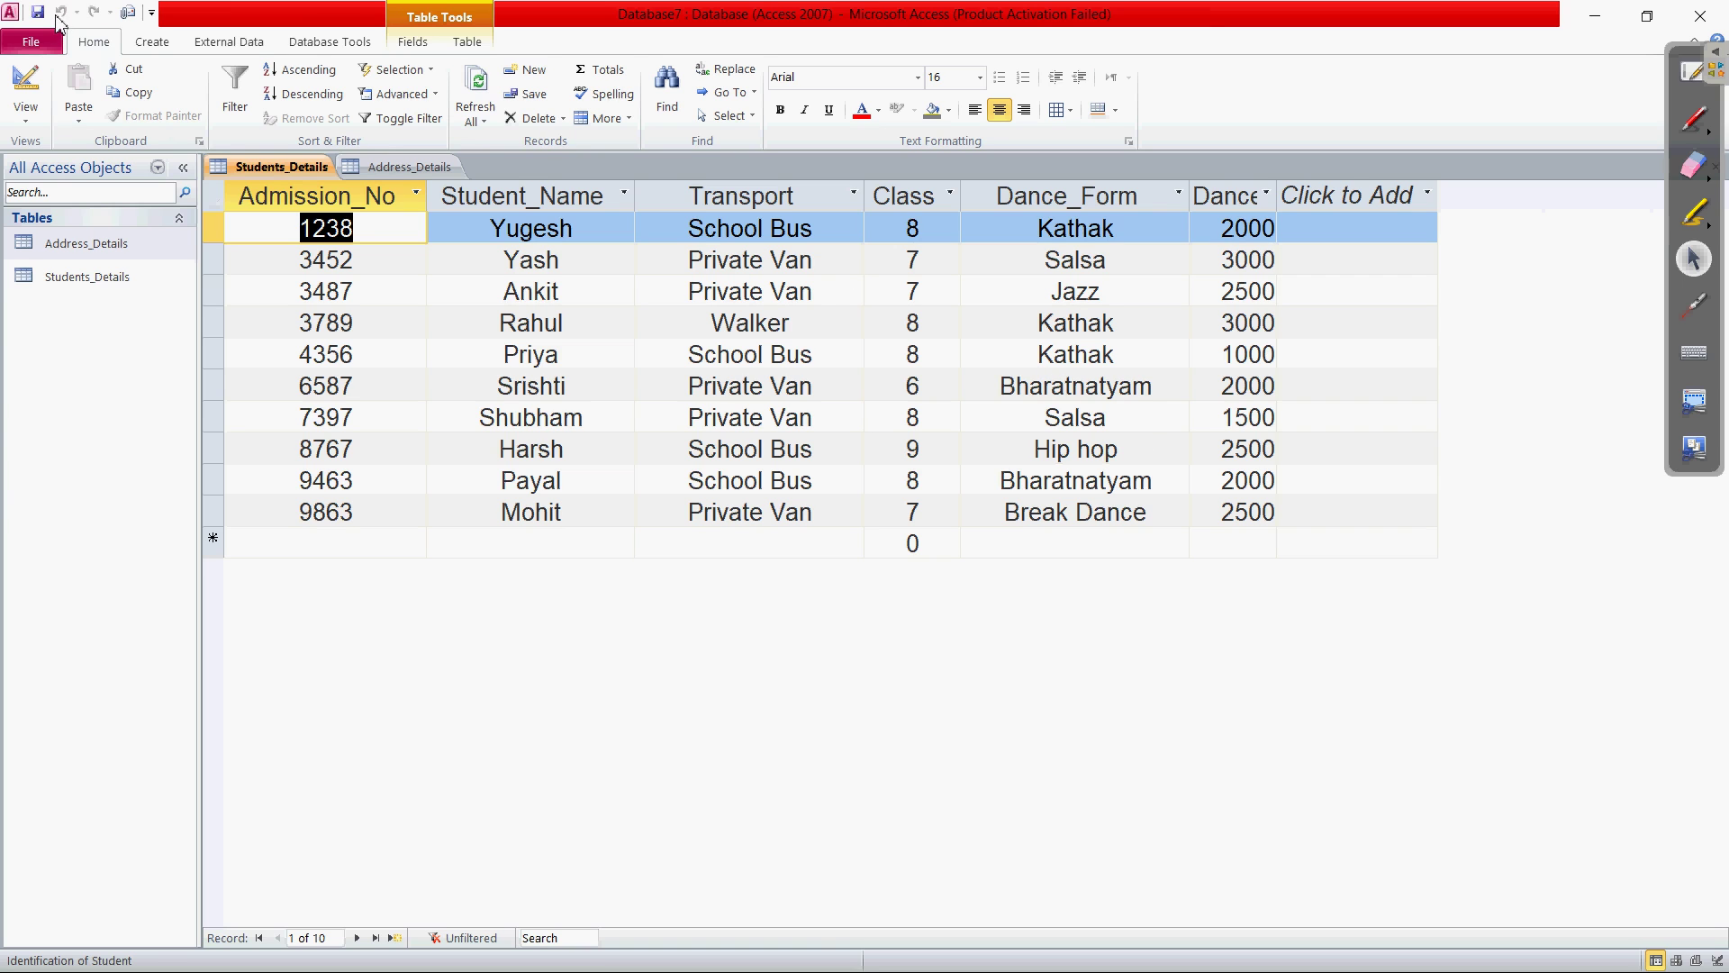
Step: Rename the Dance_Form field of the Students_Details table back to Dance
click(993, 352)
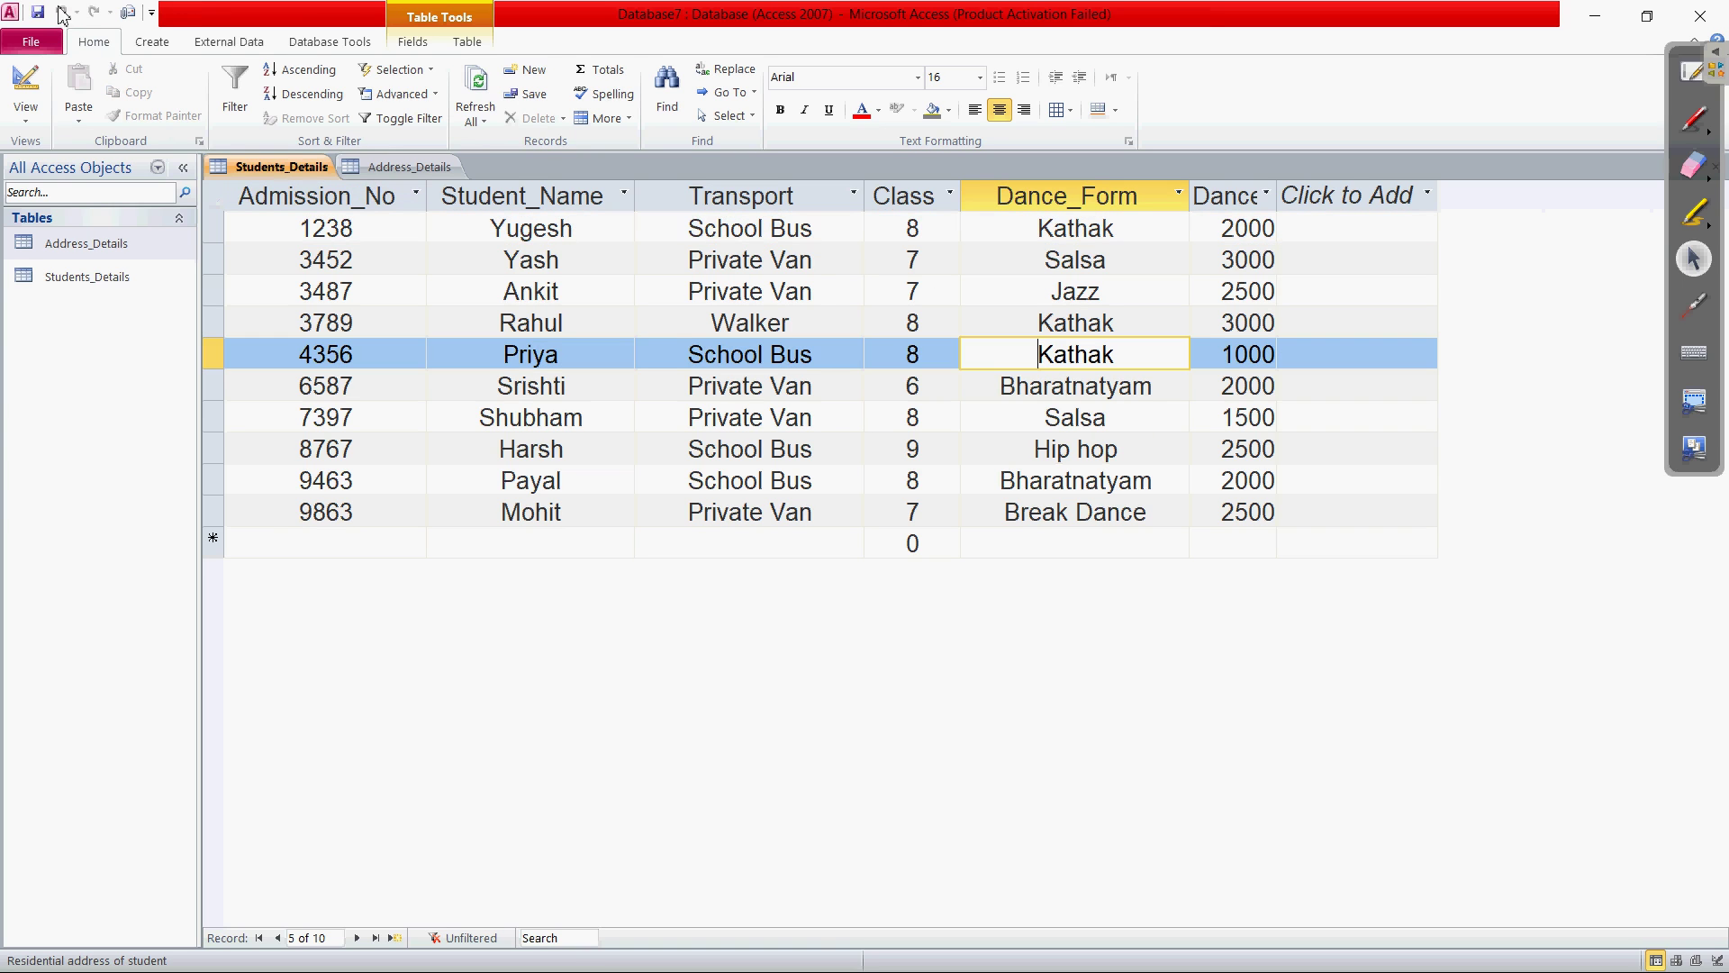
click(1080, 200)
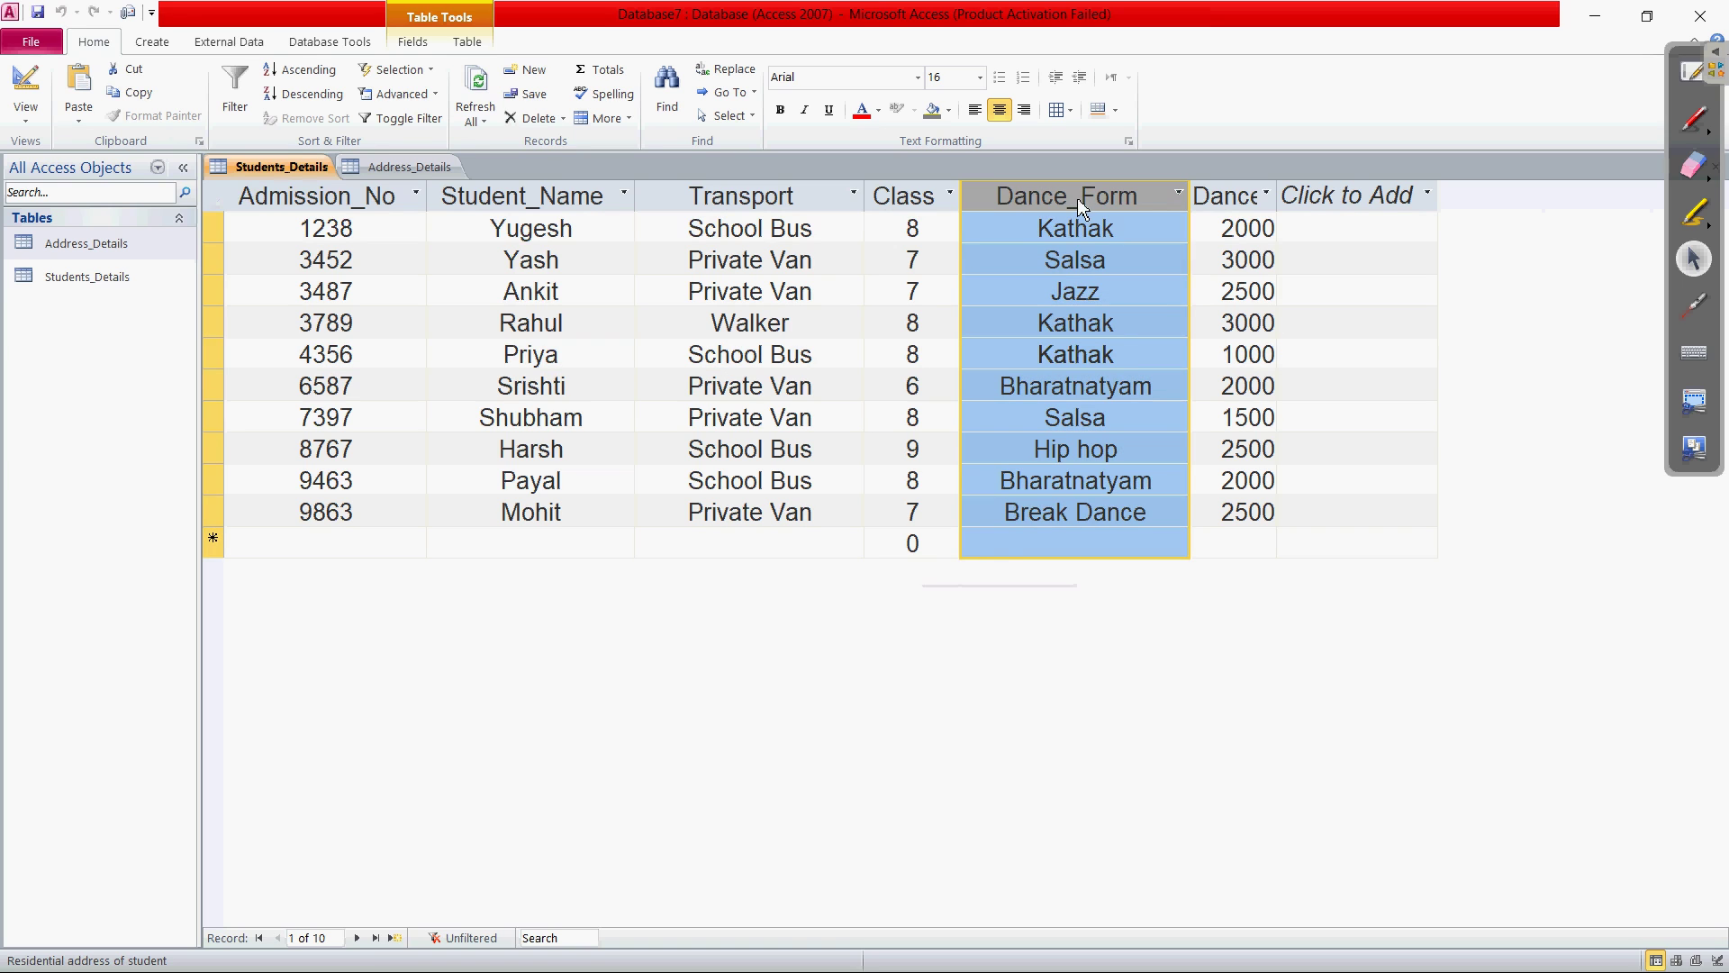
right_click(1078, 199)
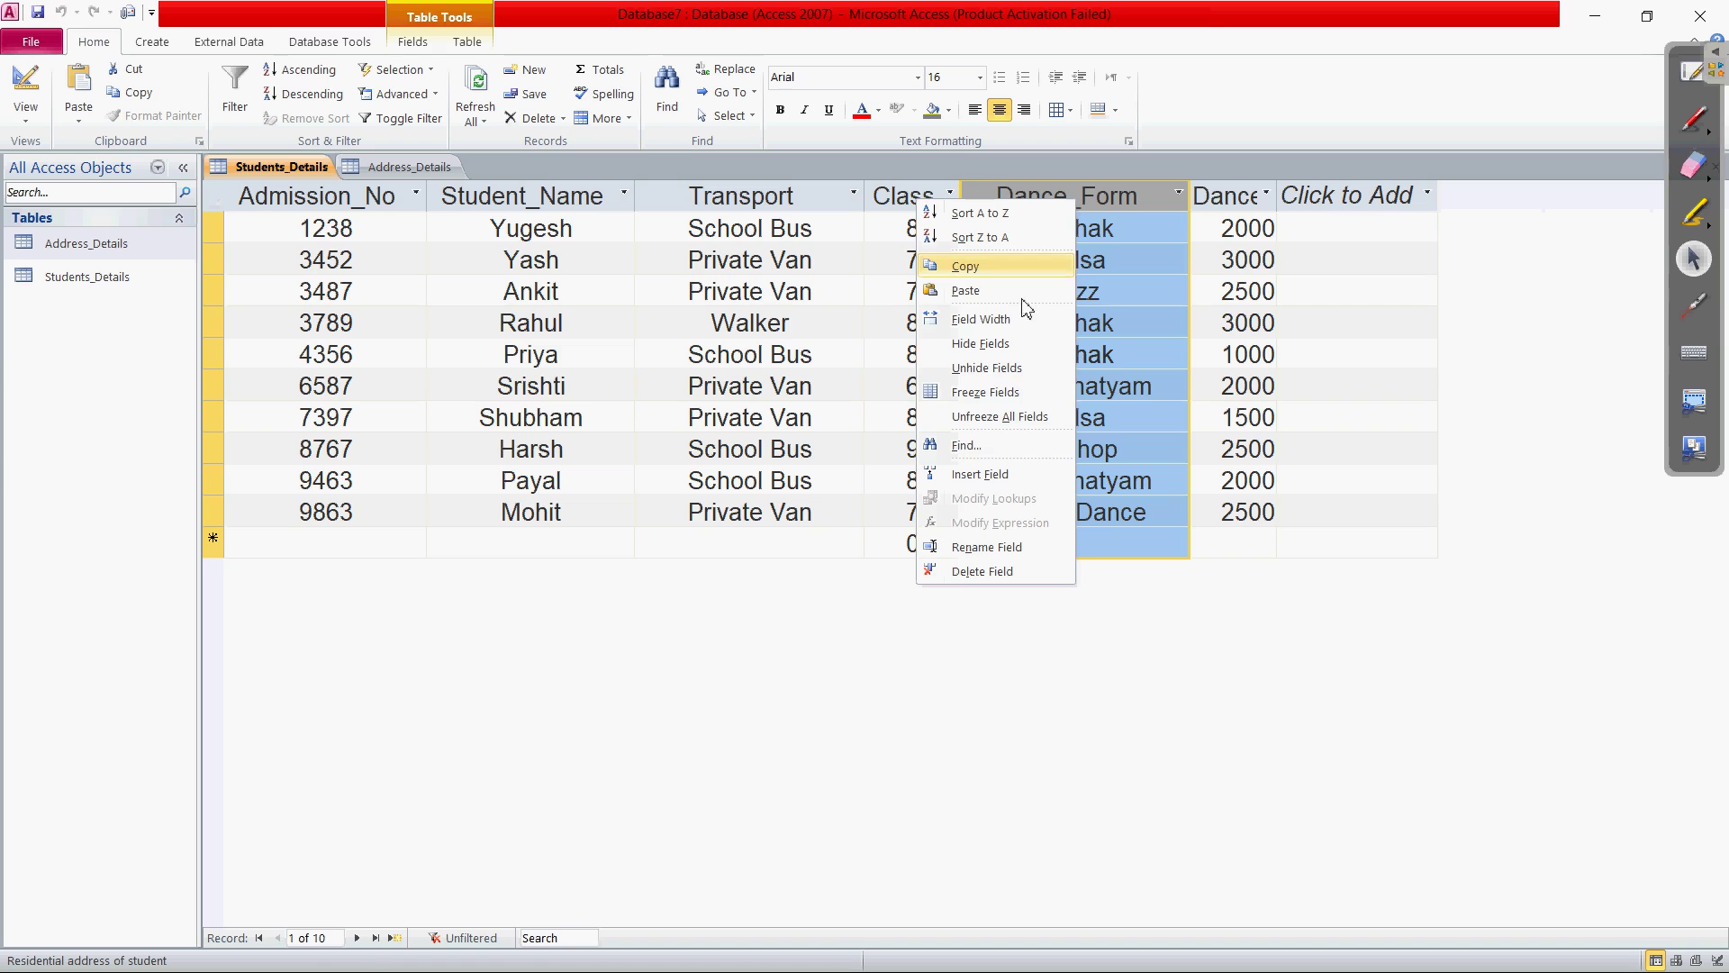
click(987, 548)
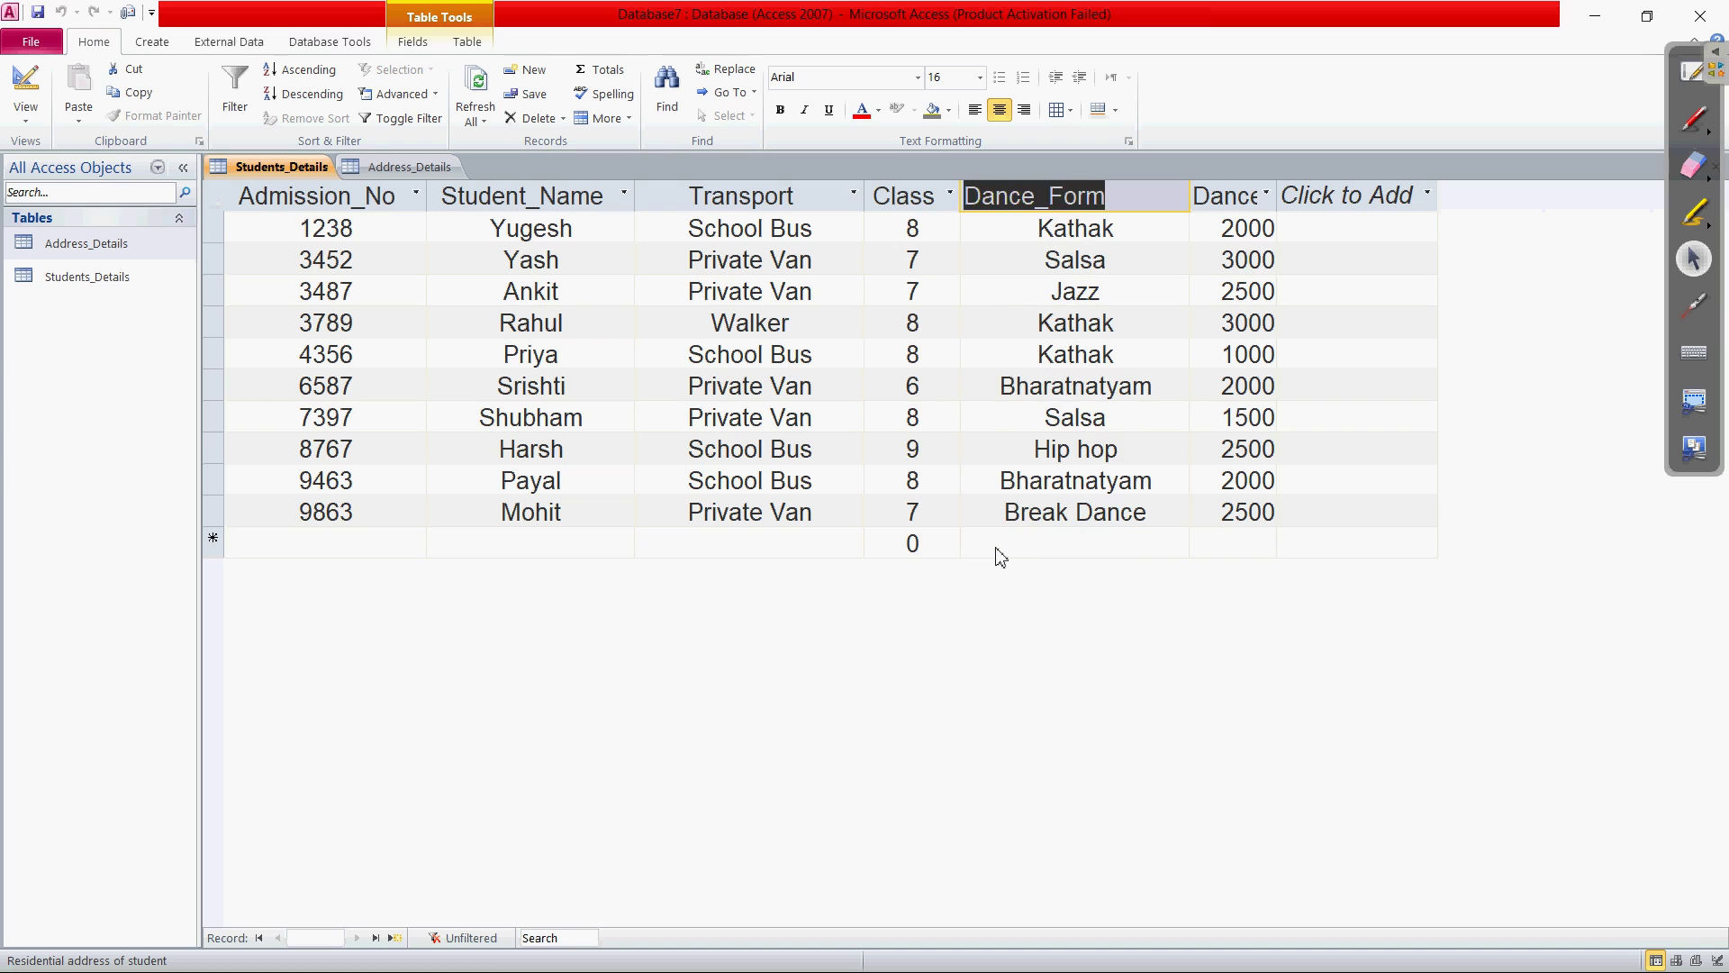
key(BackSpace)
text(Da)
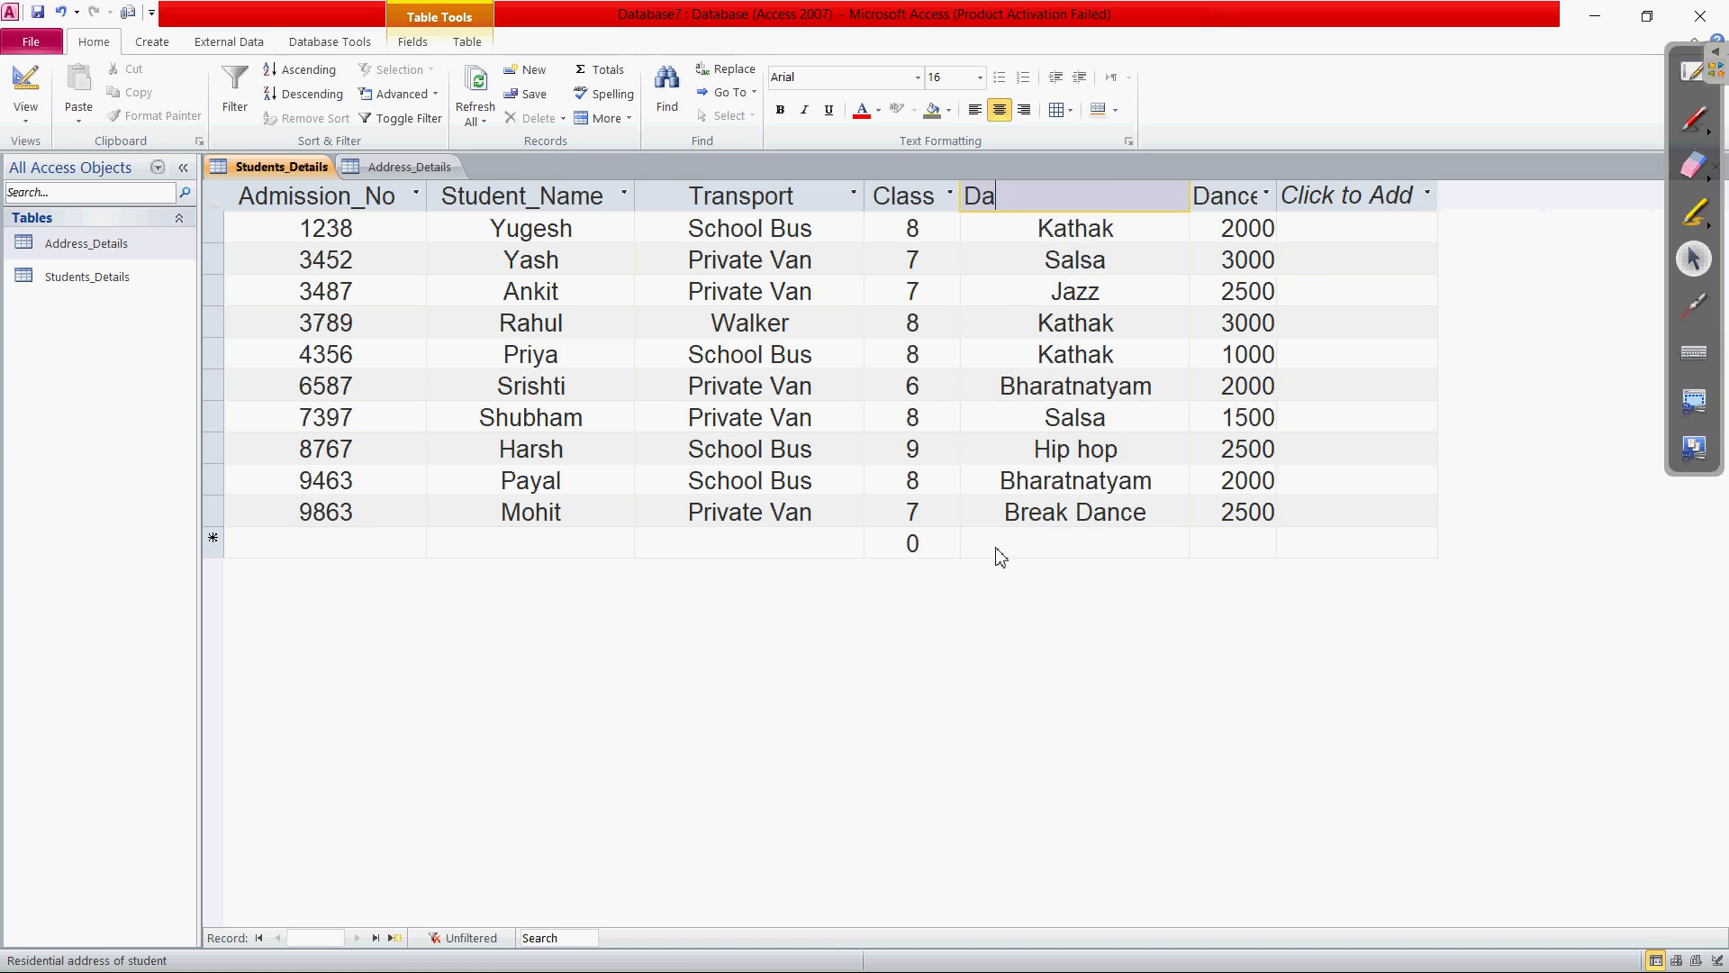
text(nce)
key(Return)
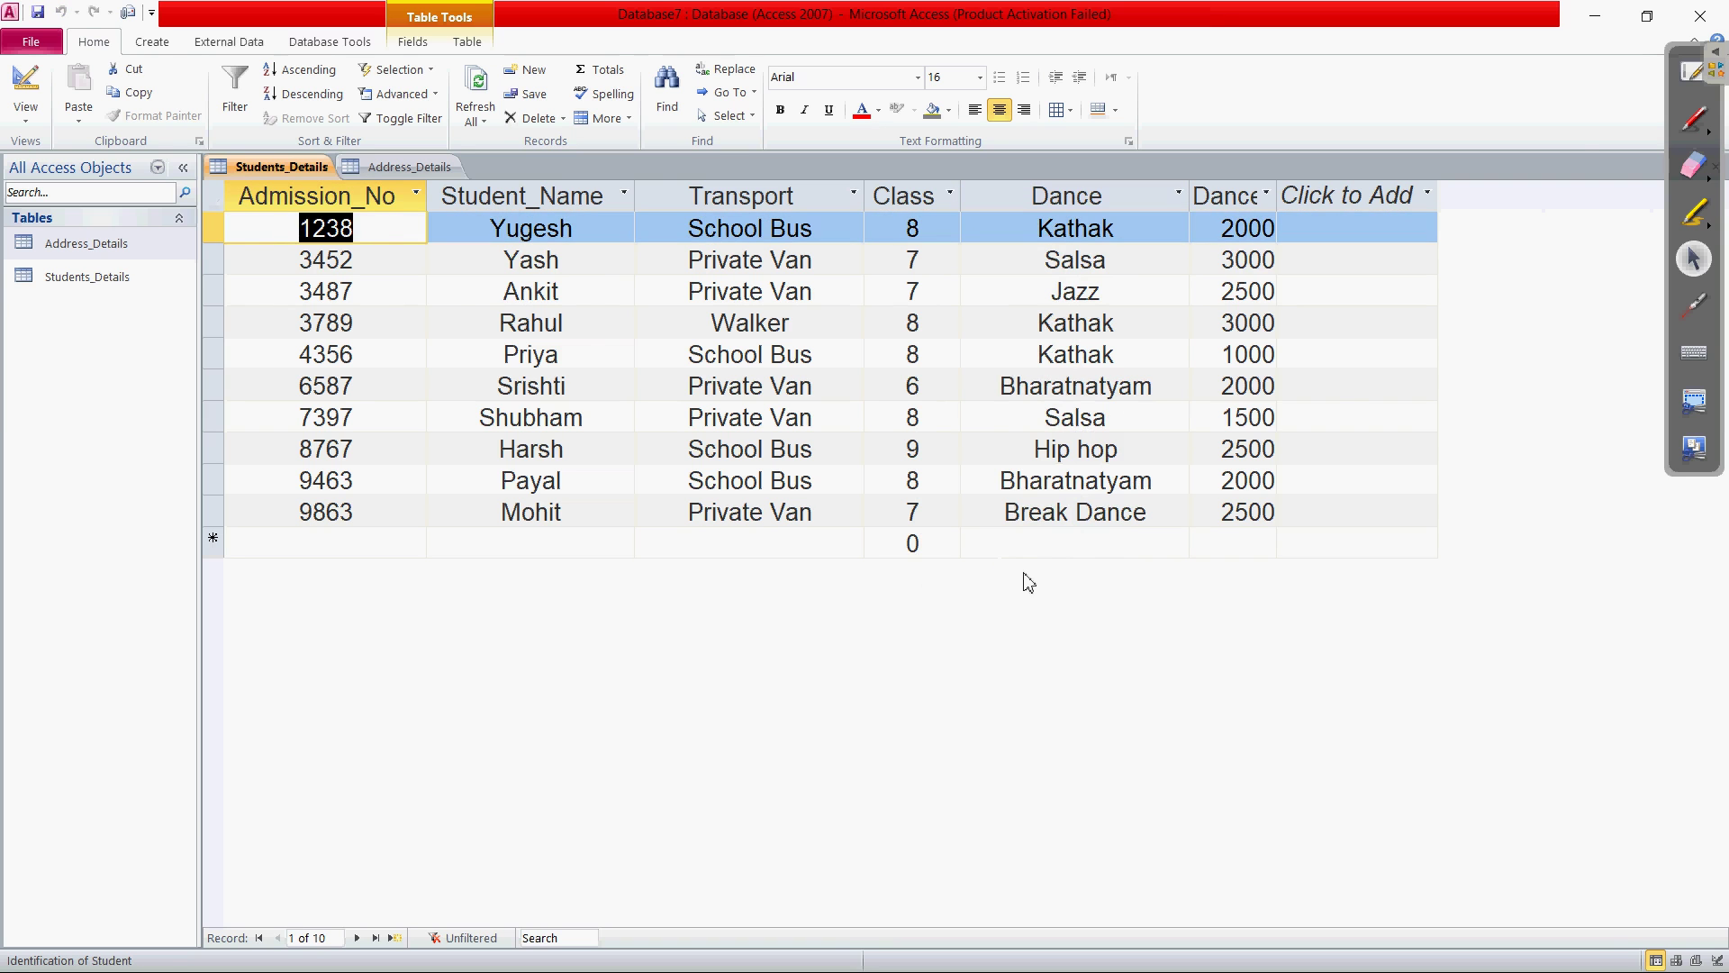
Step: Switch to the PDF textbook and read the section on adding a field in the table, using the laser pointer and restoring the selection pointer
key(alt+Tab)
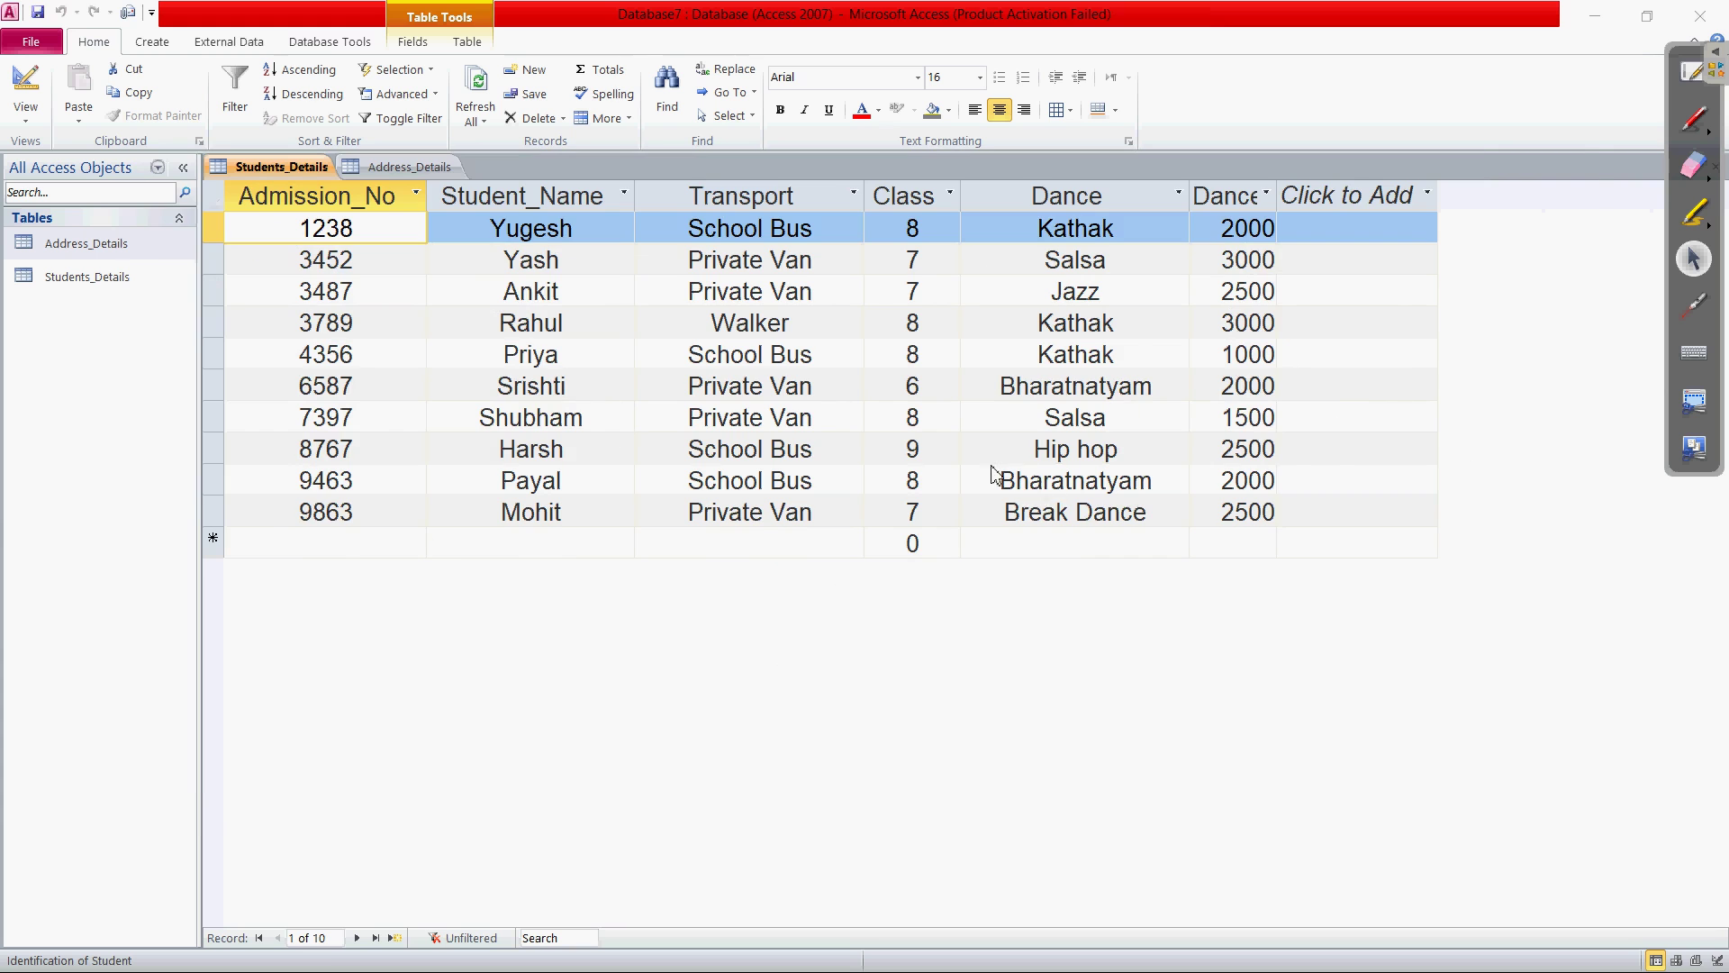
key(alt+Tab)
click(1216, 379)
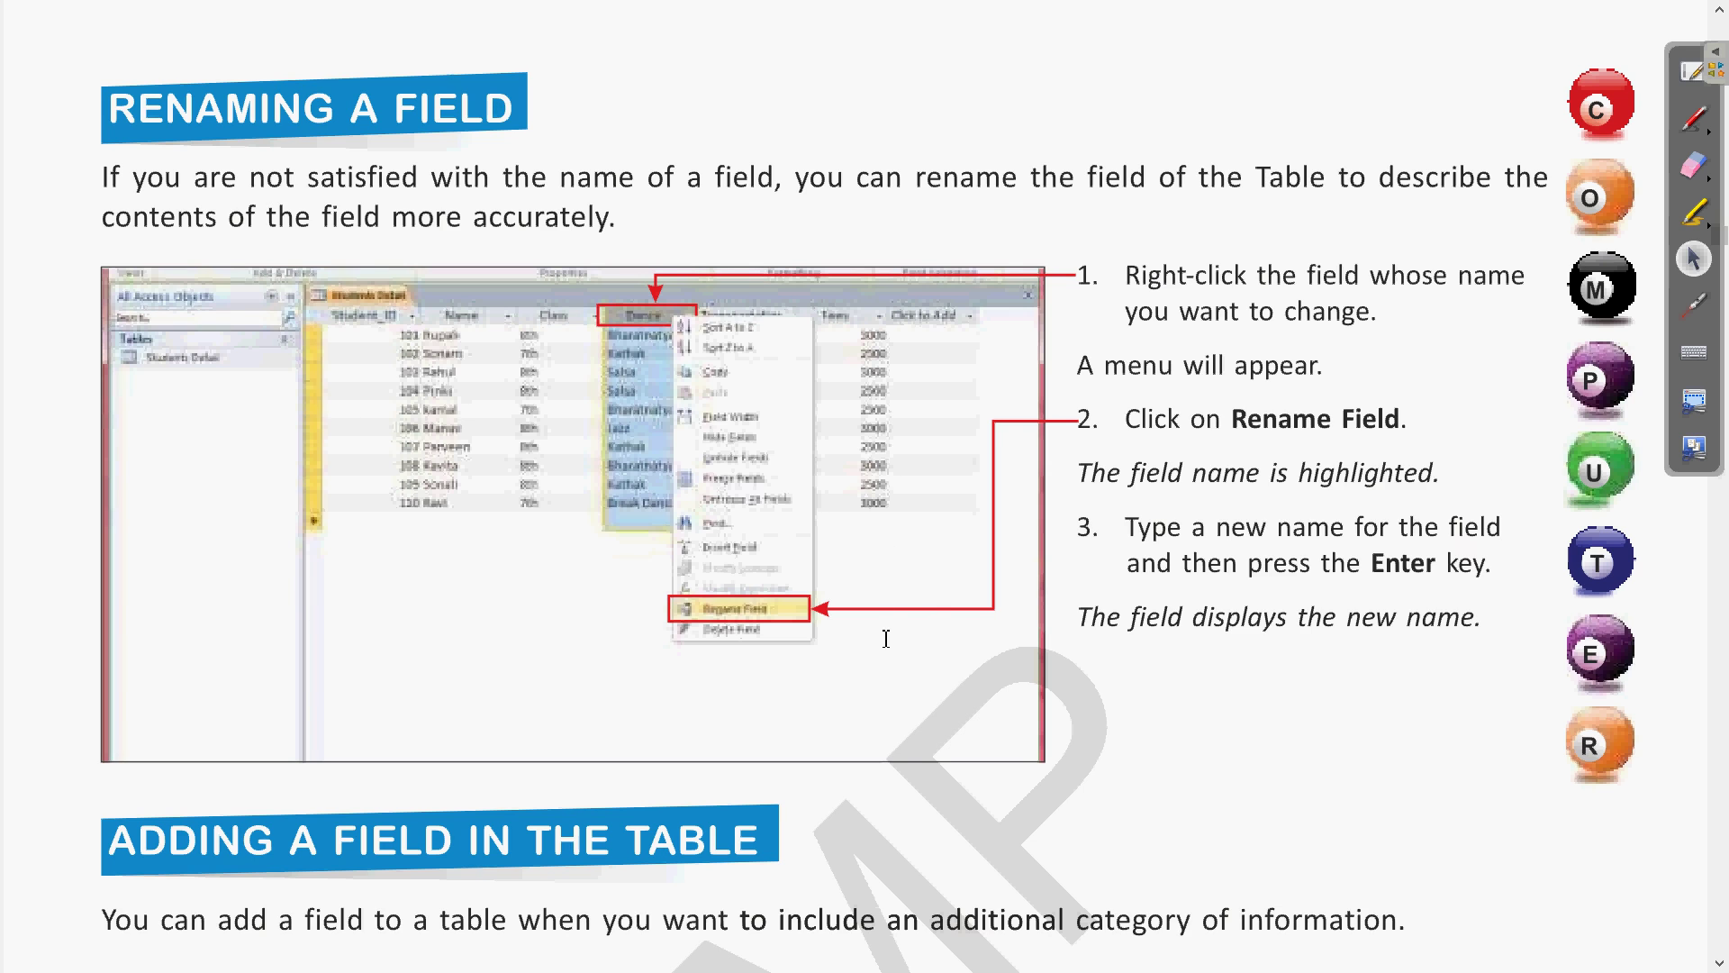
scroll(923, 669, down, 1)
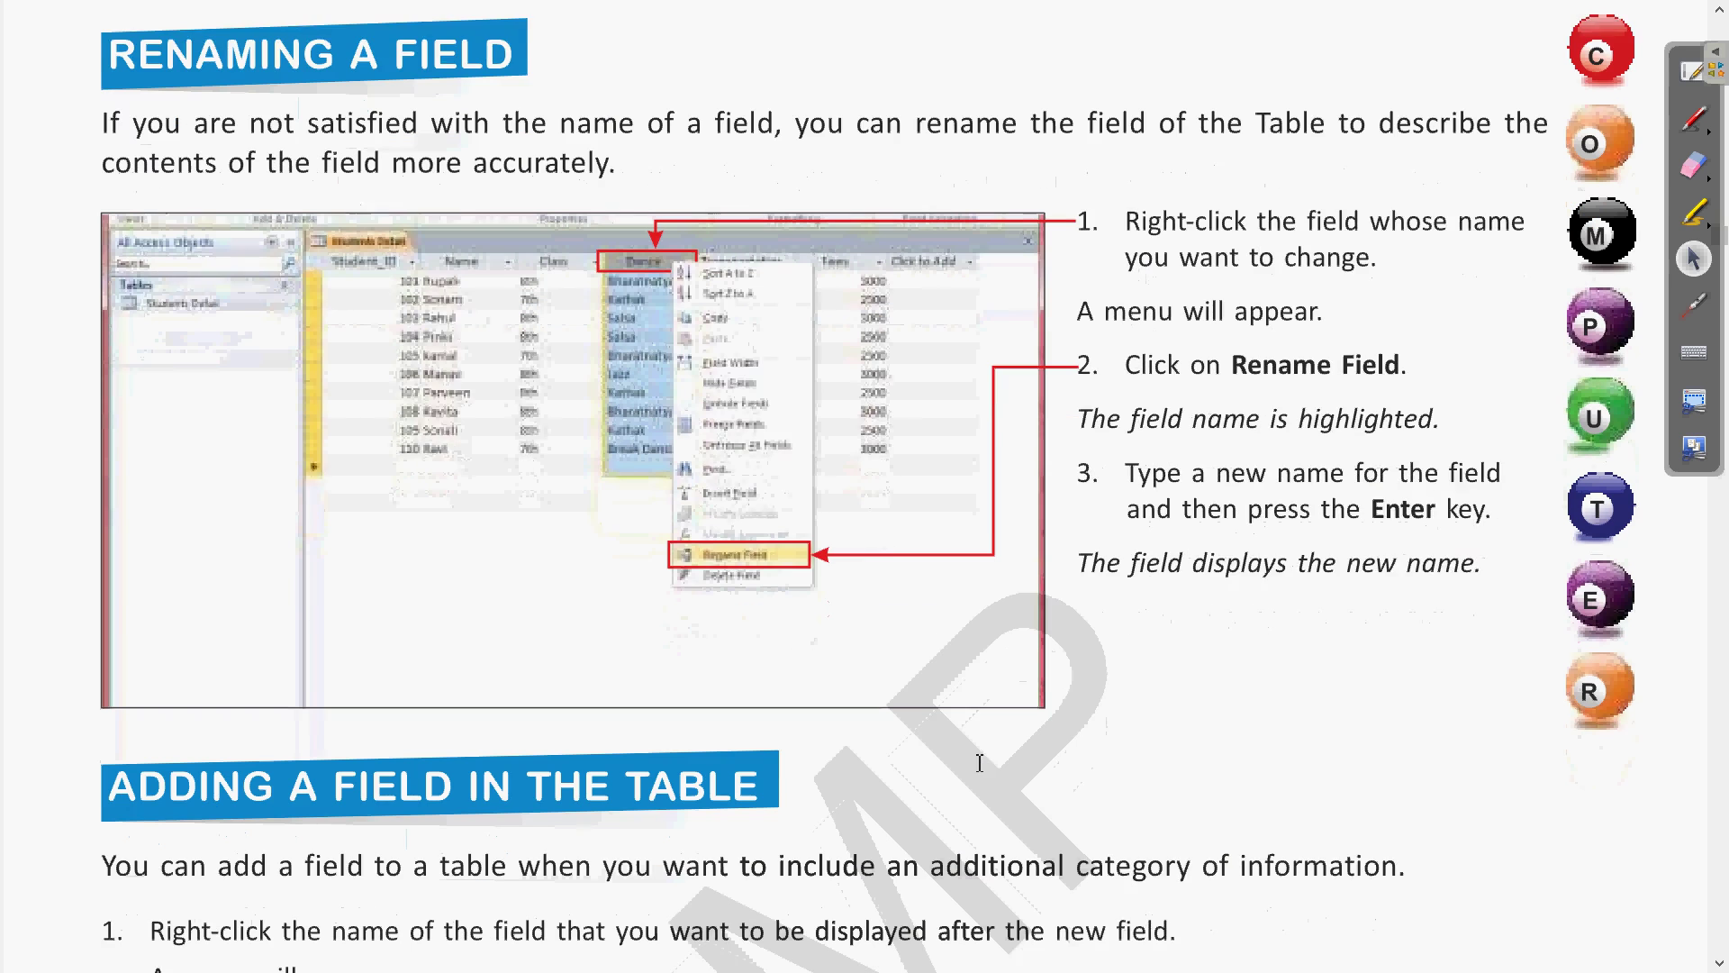
scroll(1000, 737, down, 2)
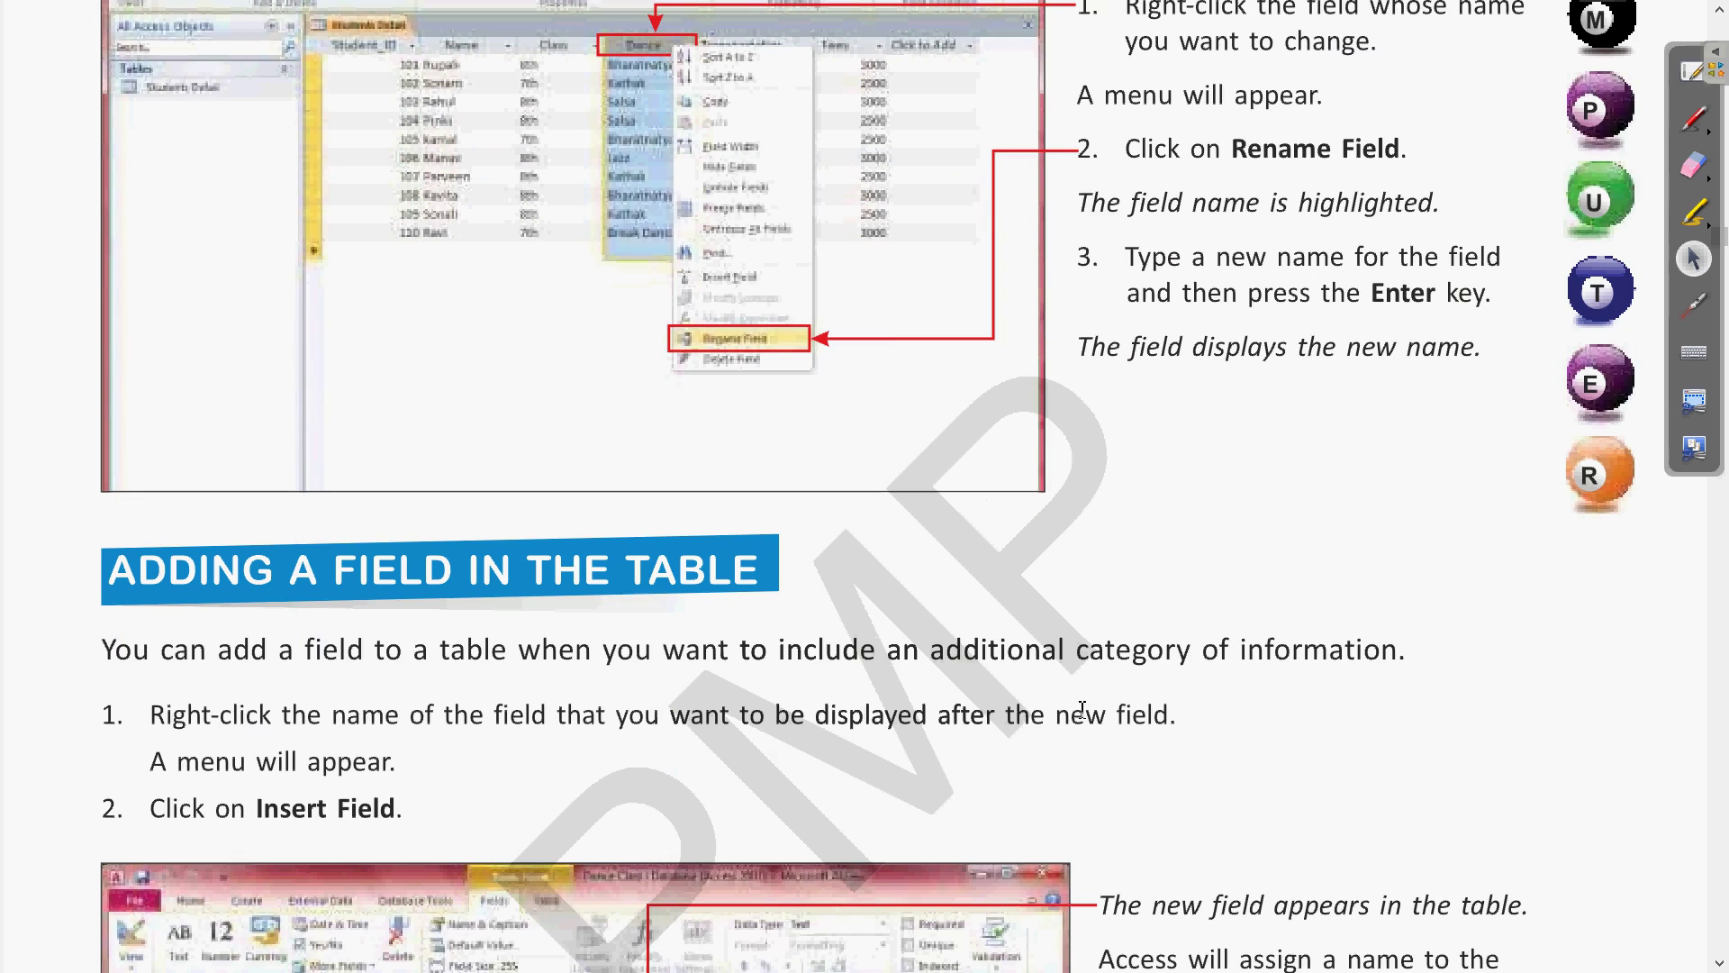
scroll(1210, 694, up, 1)
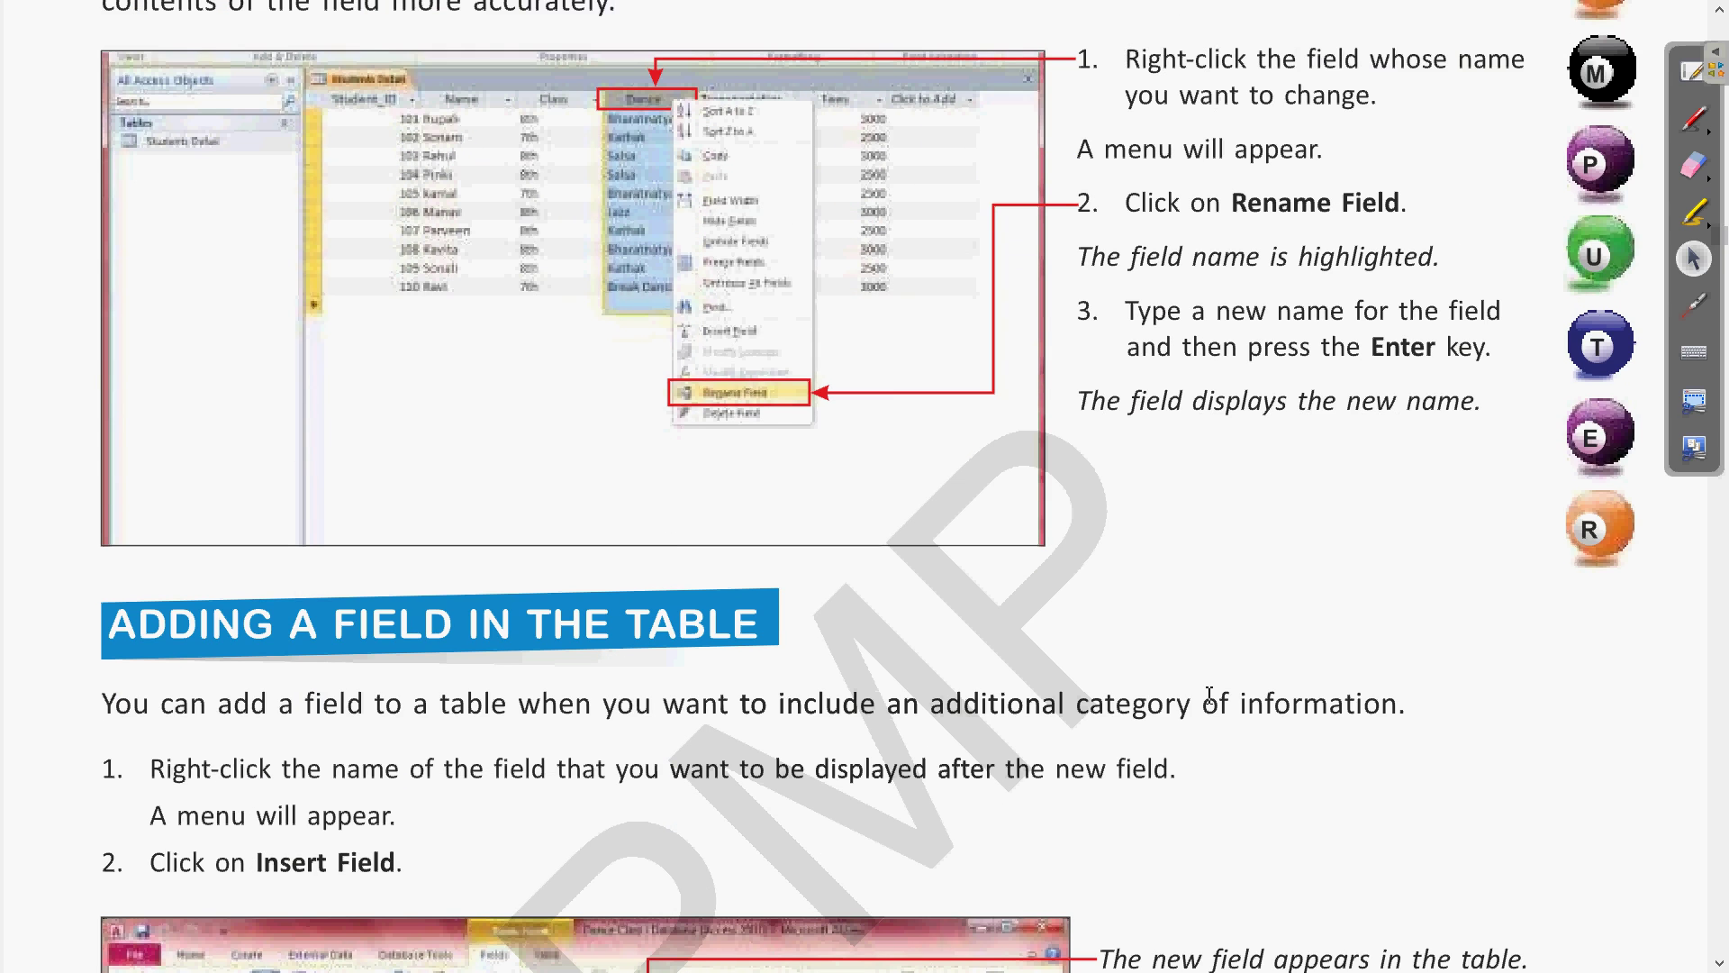
scroll(1209, 695, down, 5)
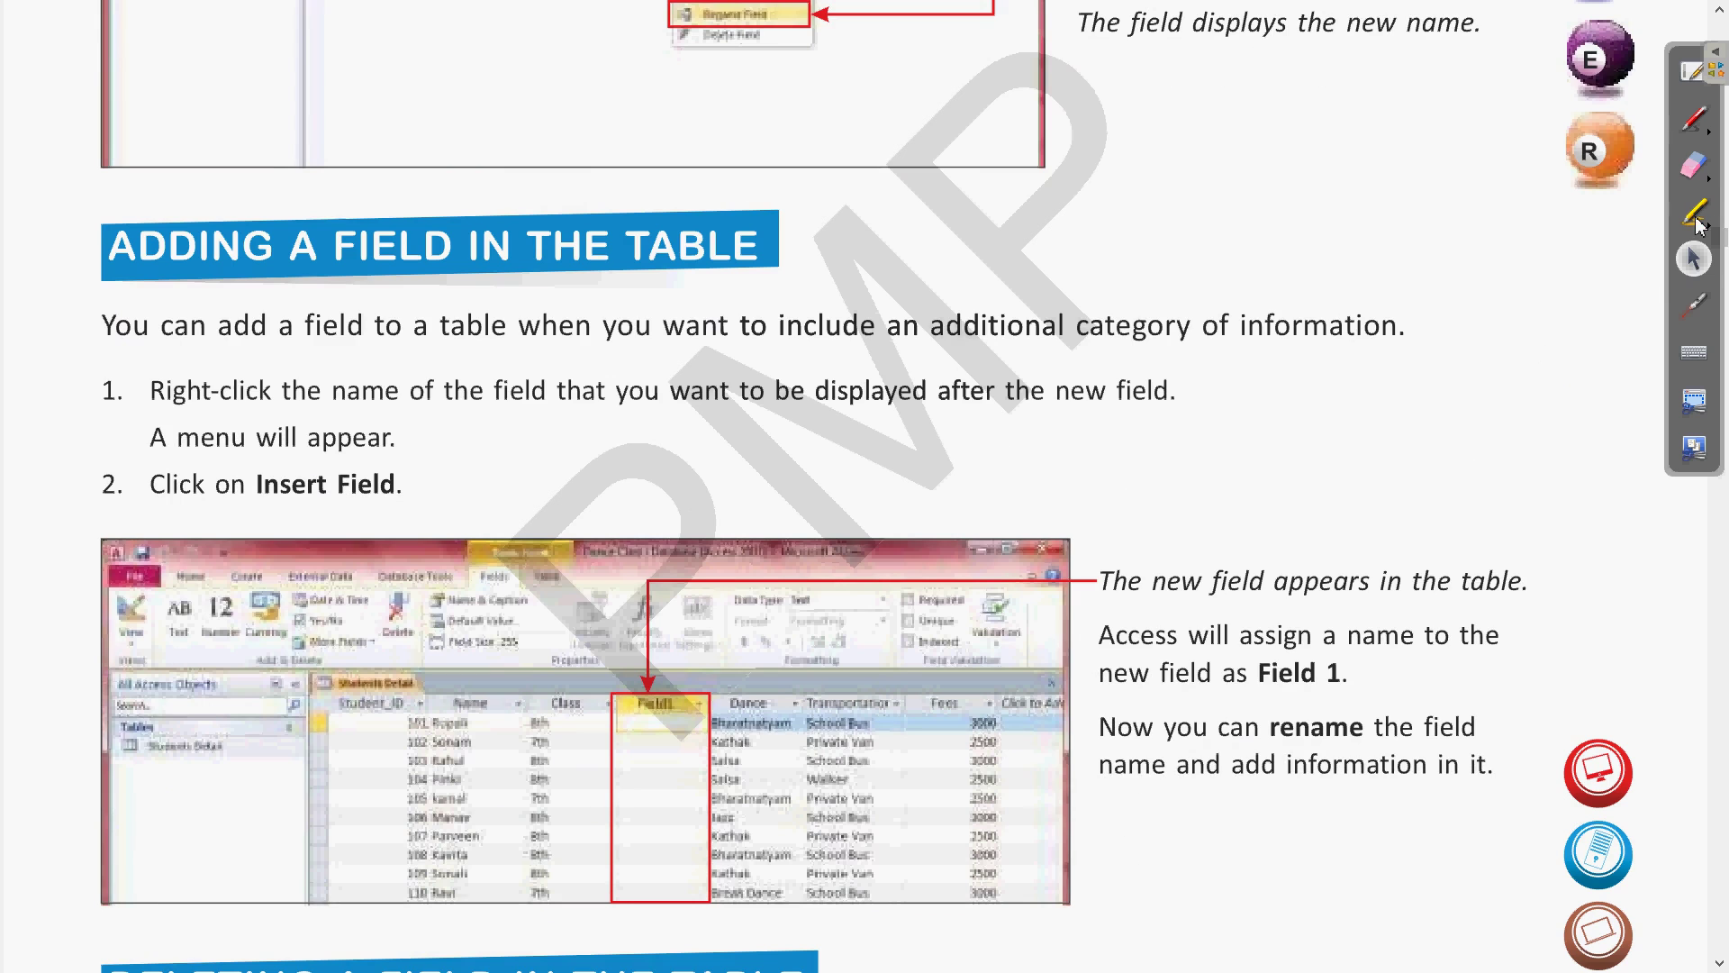
click(1694, 305)
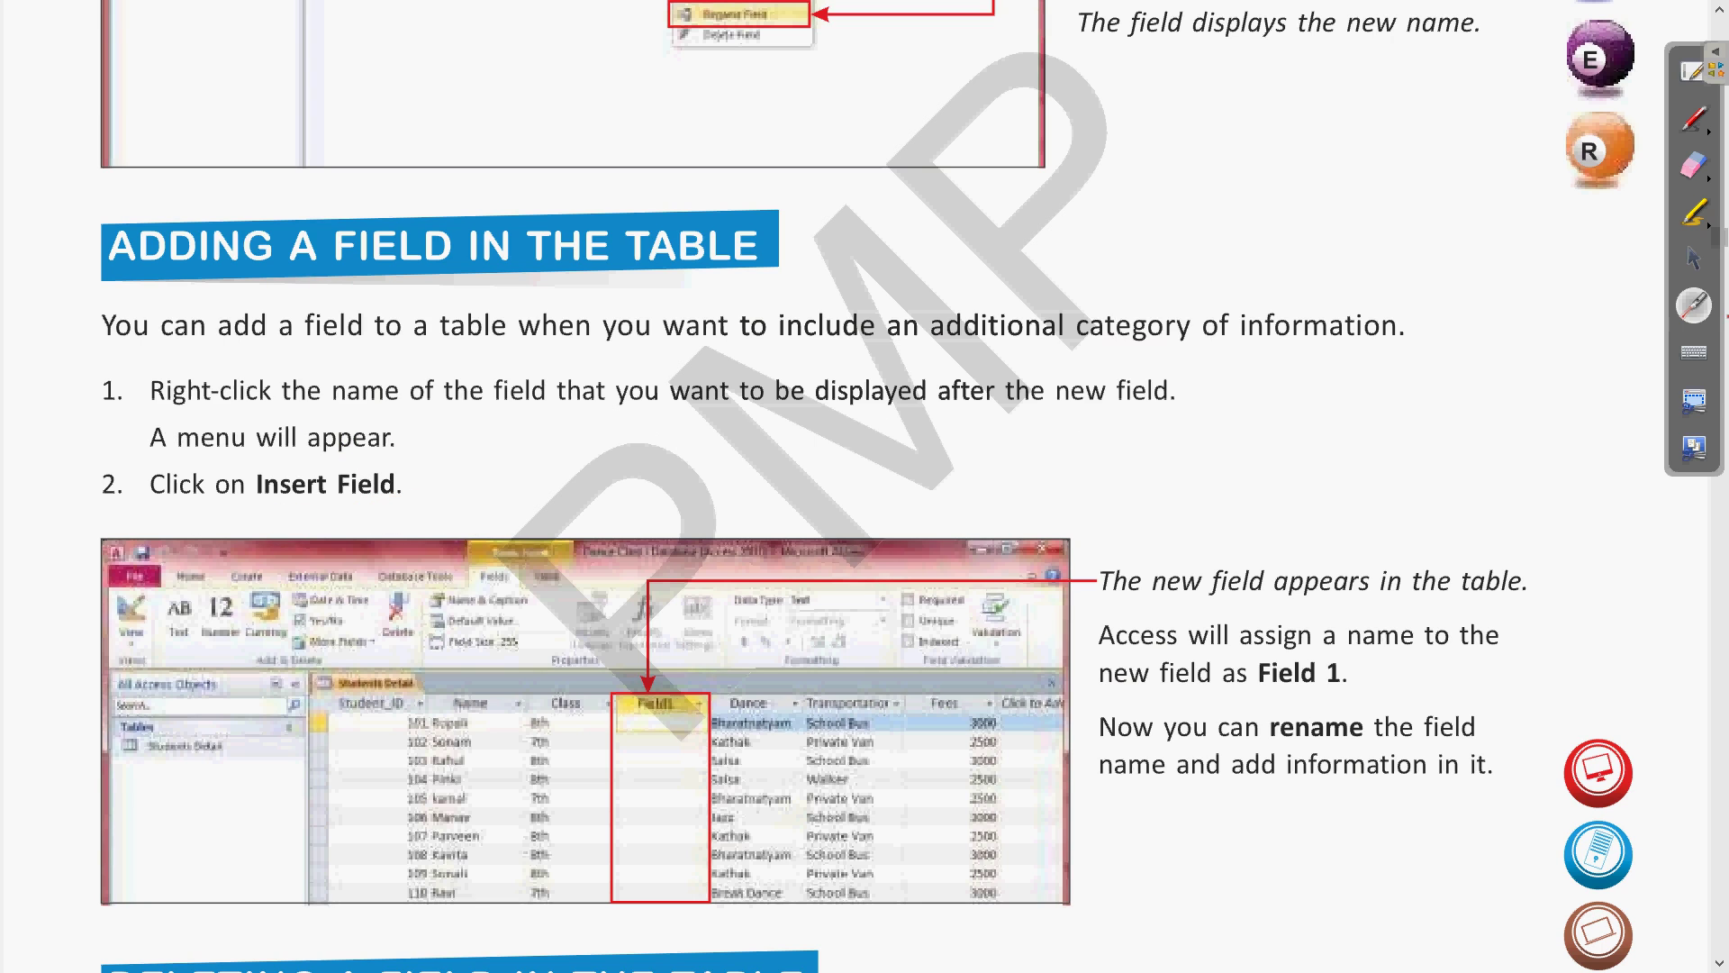
click(1682, 268)
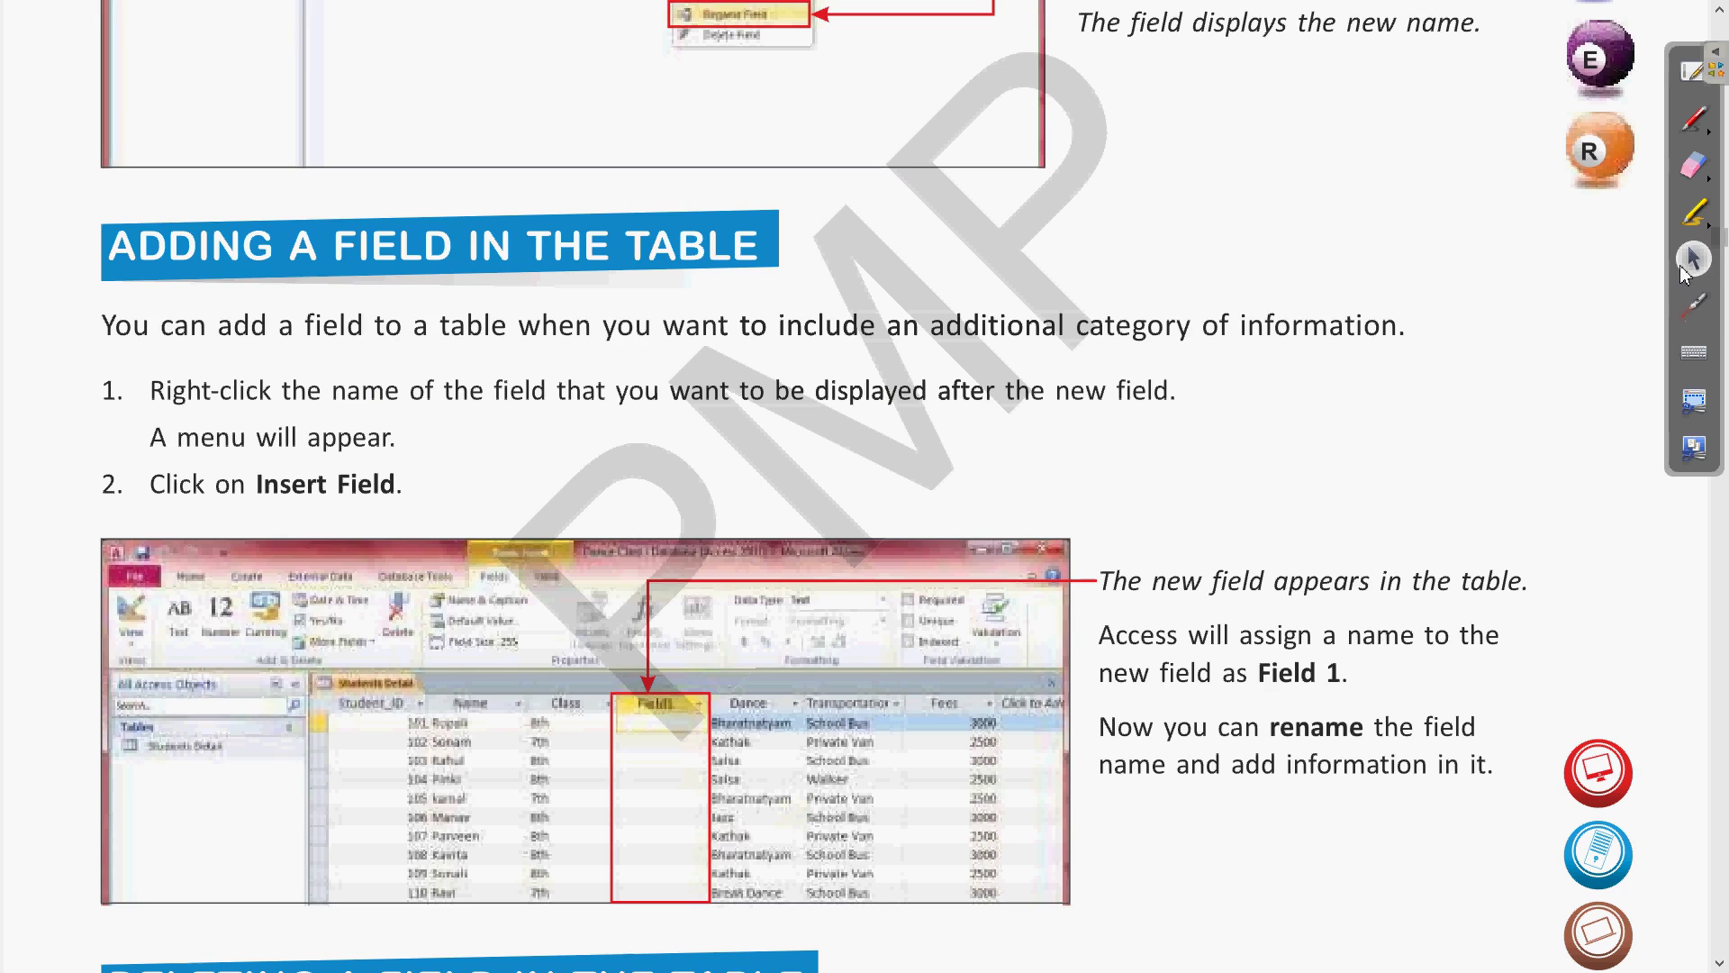
Step: Switch to Microsoft Access and insert a new field before the Transport field in the Students_Details table
key(alt+Tab)
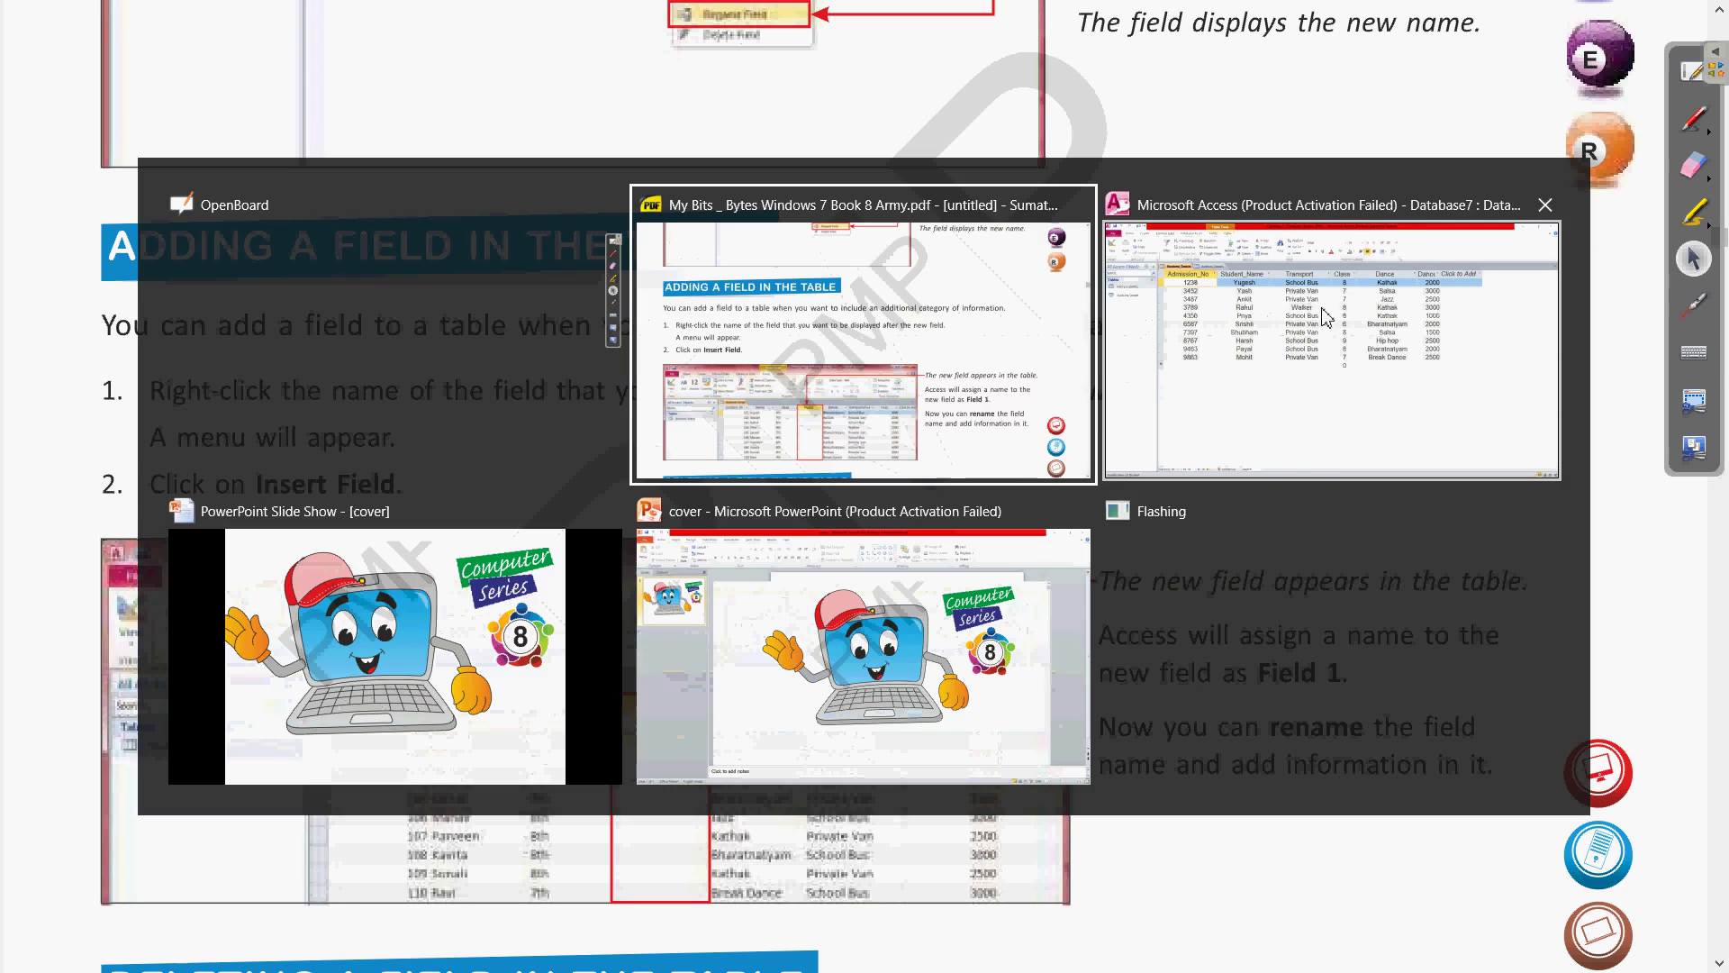
click(1275, 416)
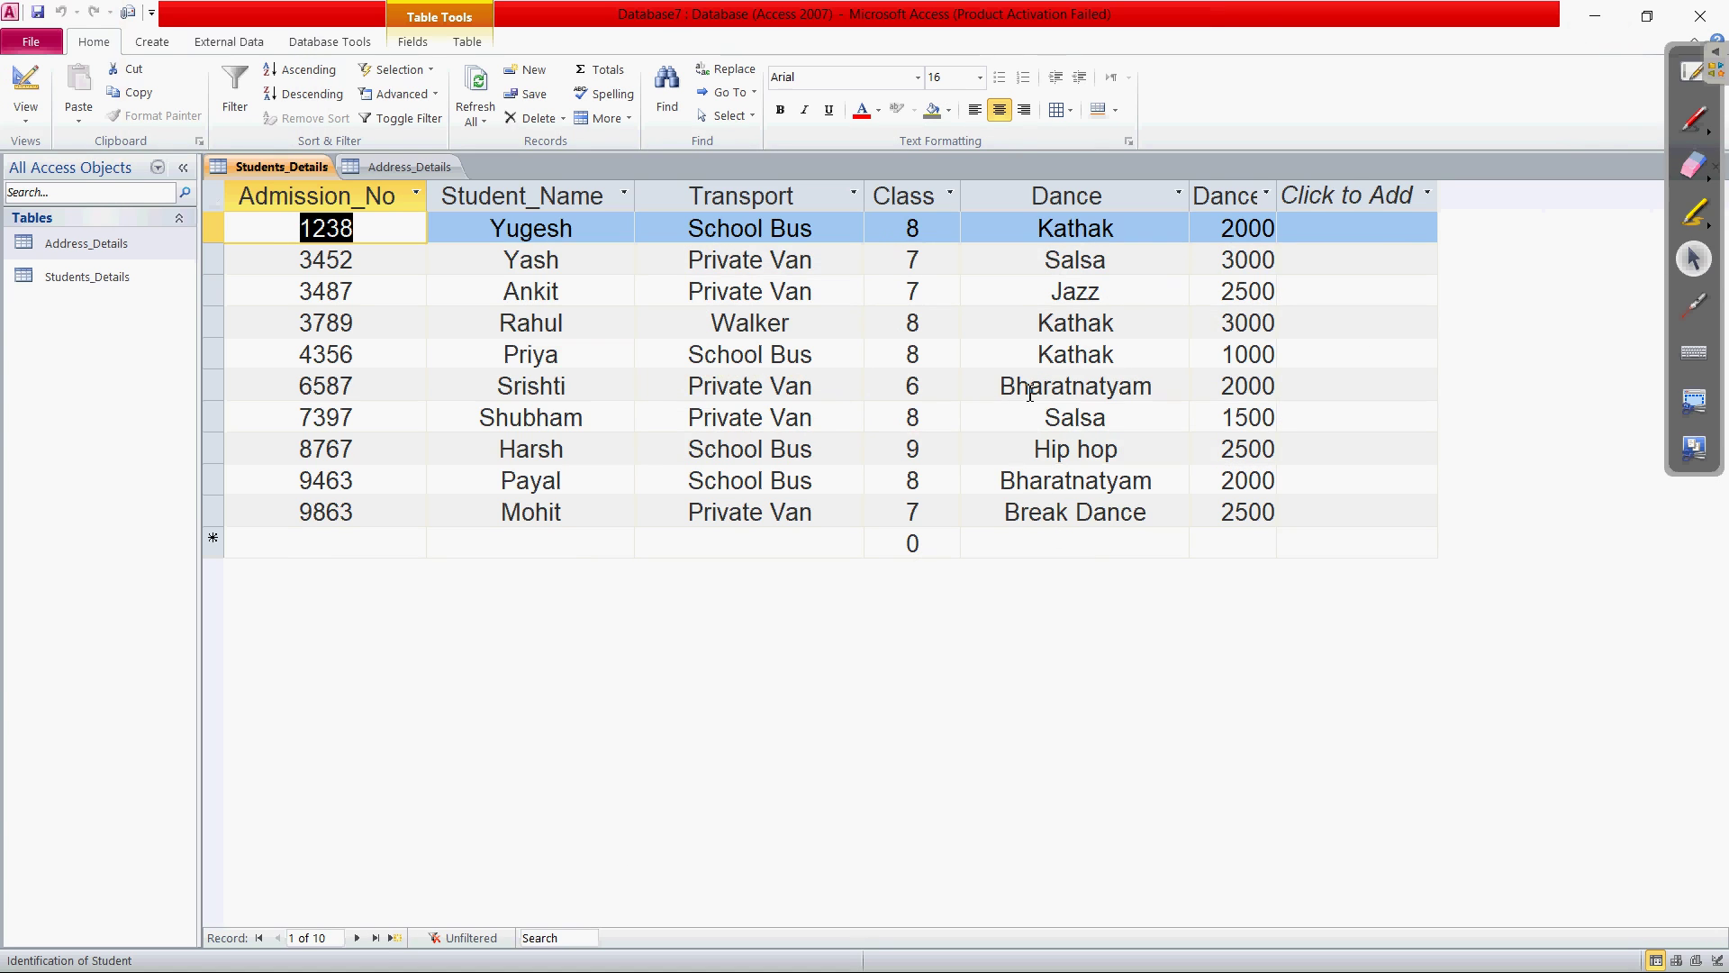
click(780, 200)
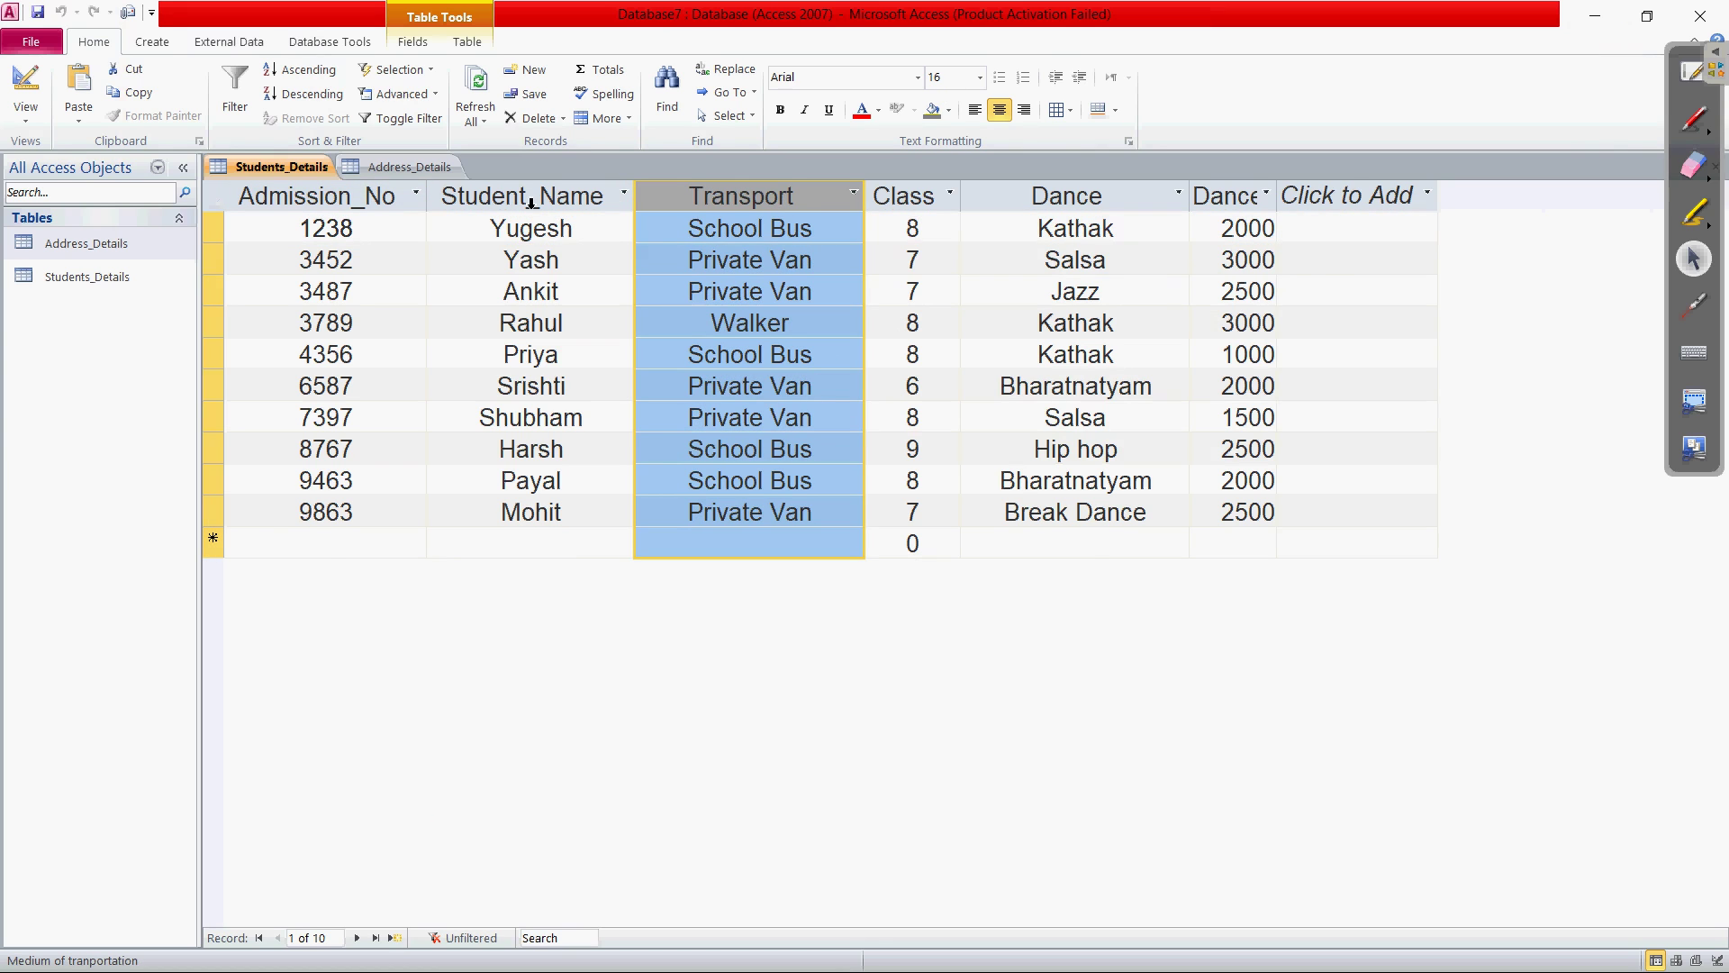
right_click(762, 205)
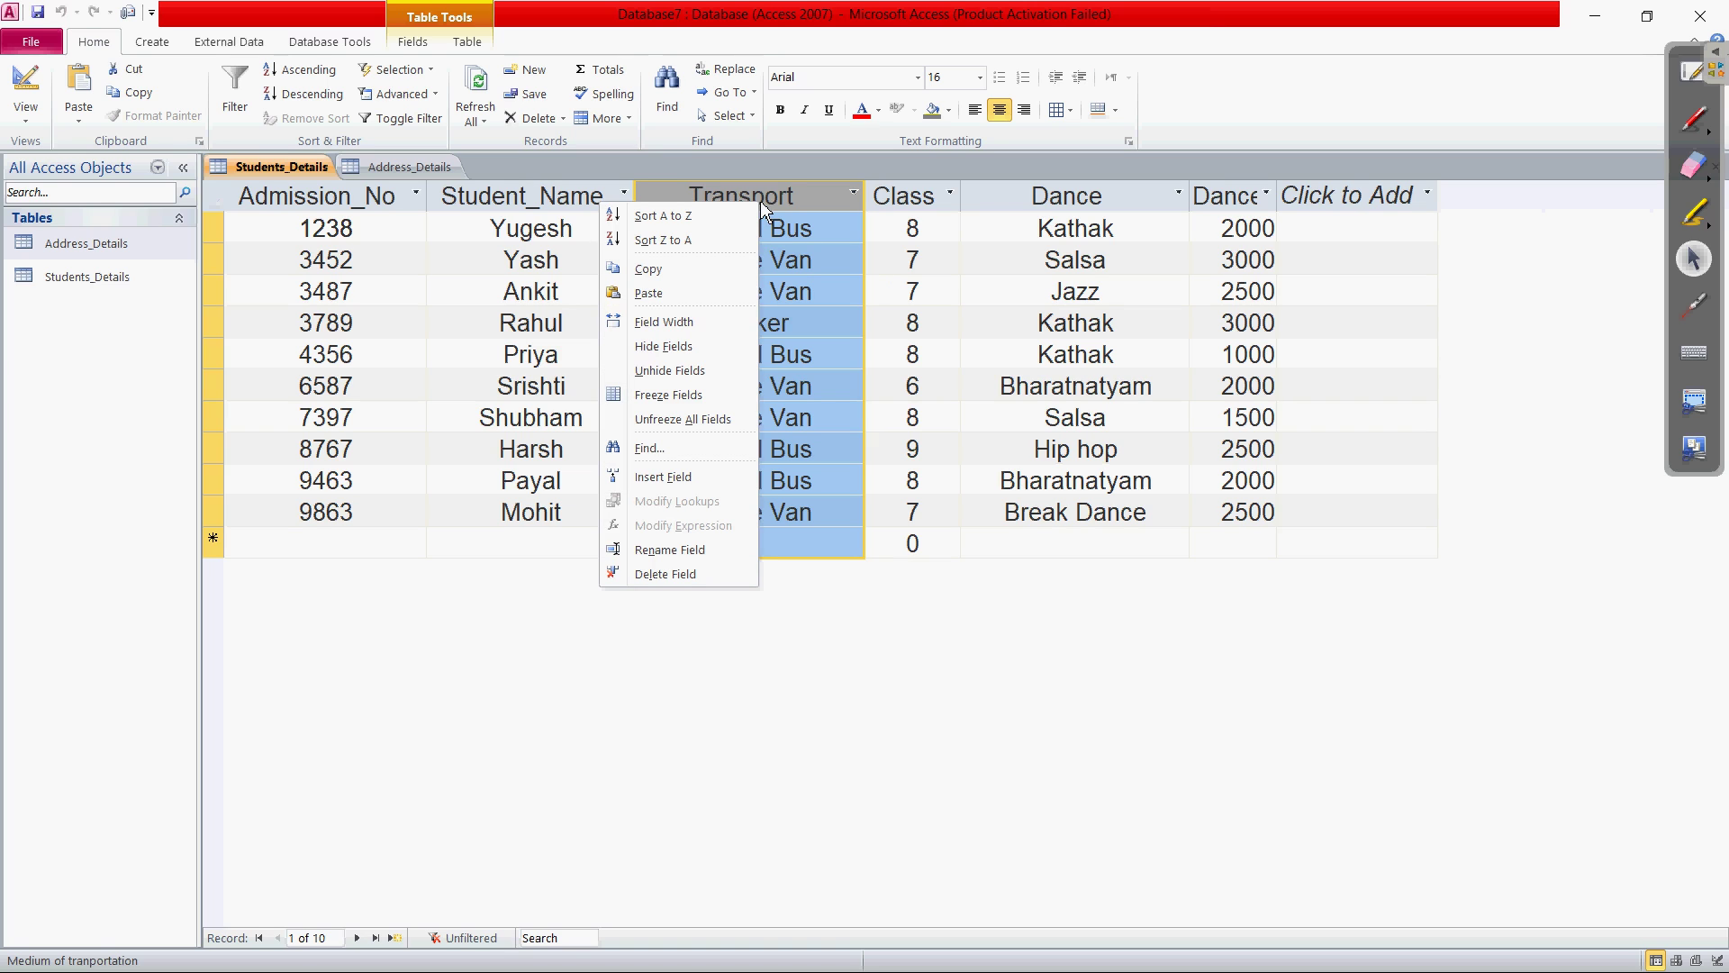
click(670, 480)
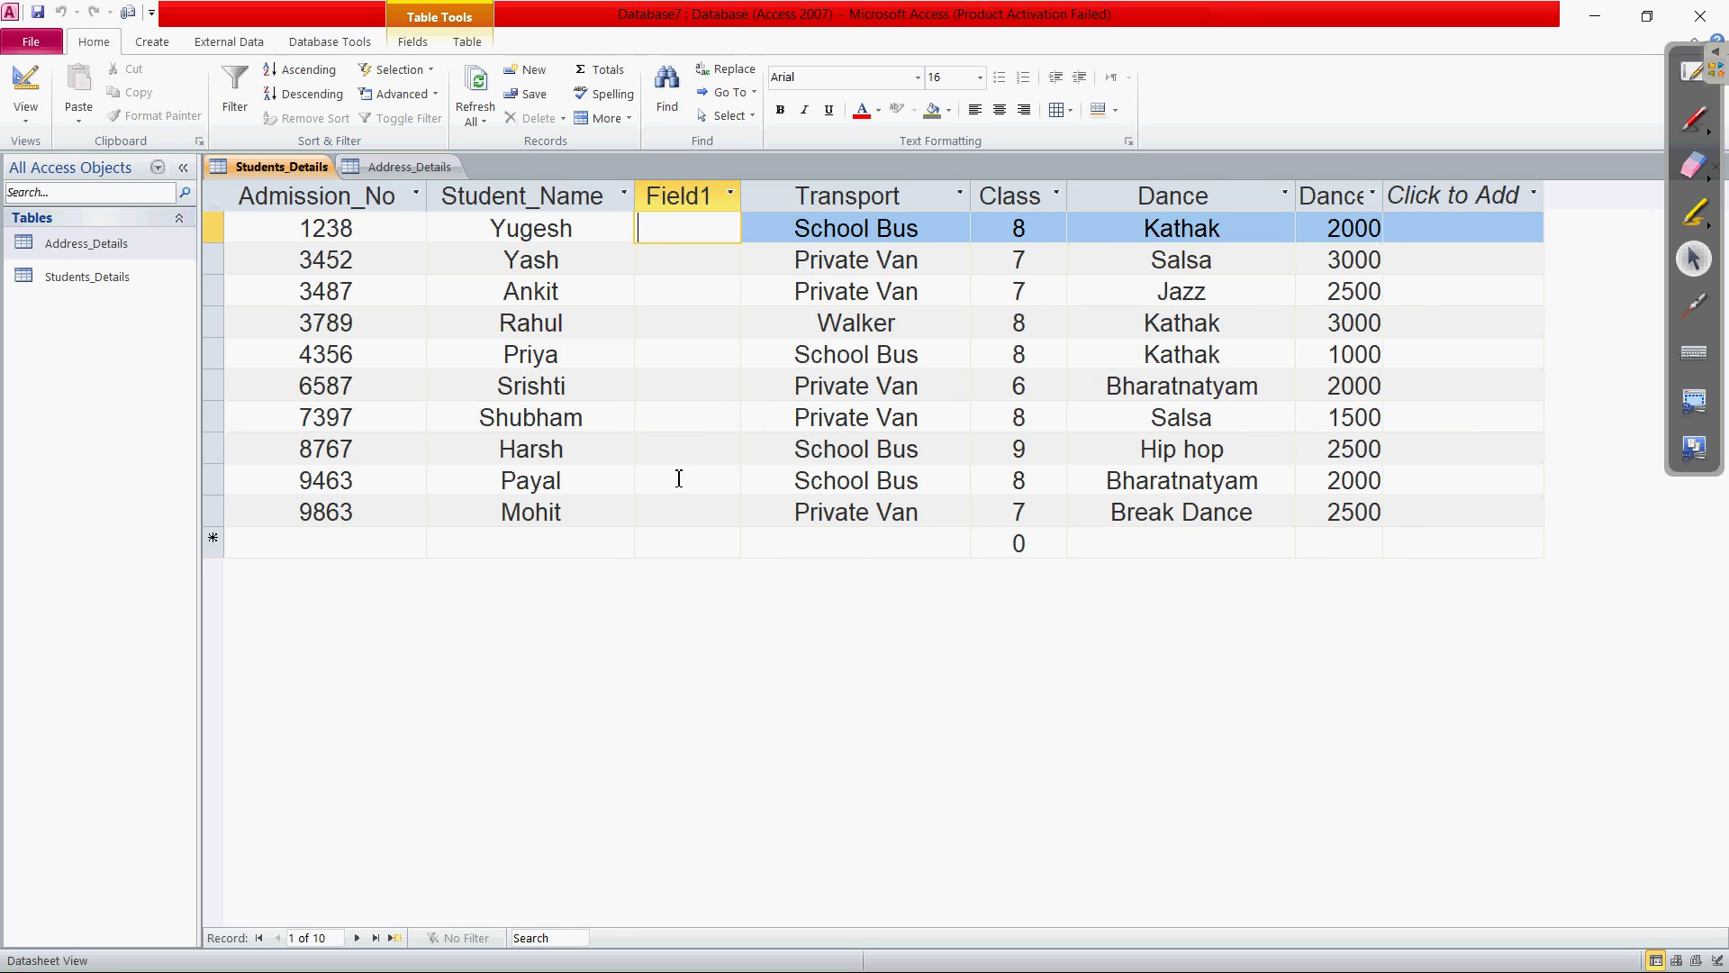
Step: Rename the new field between Student_Name and Transport as Address
click(713, 202)
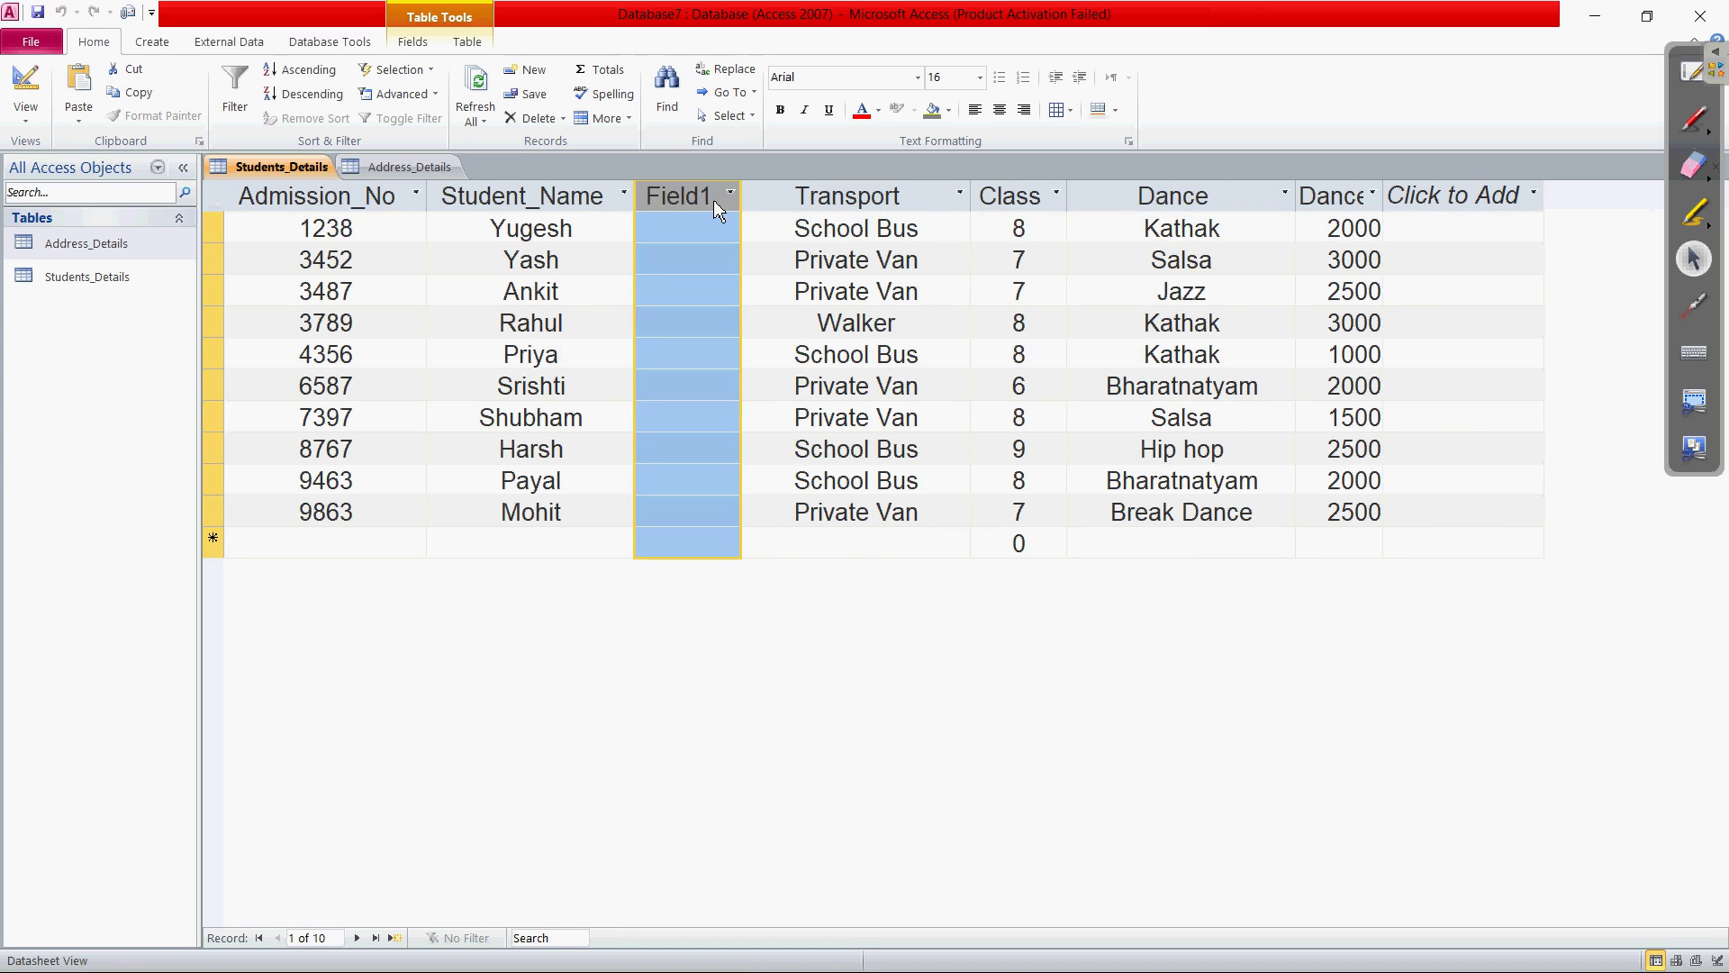
double_click(723, 197)
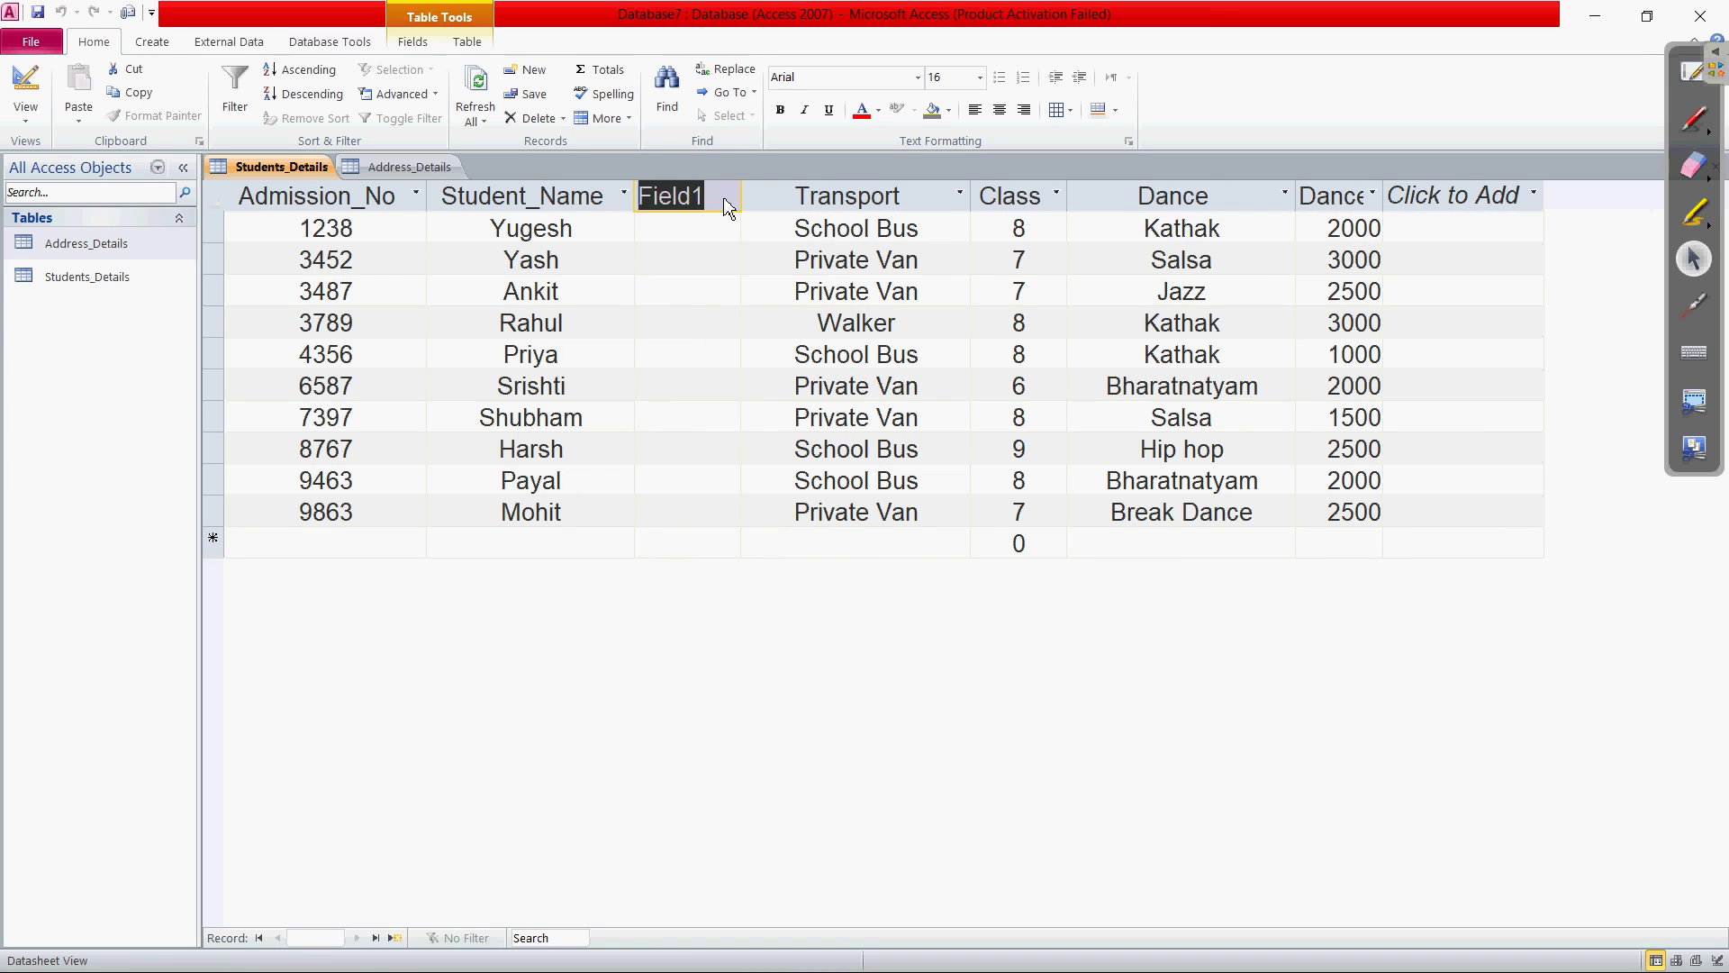
text(Addre)
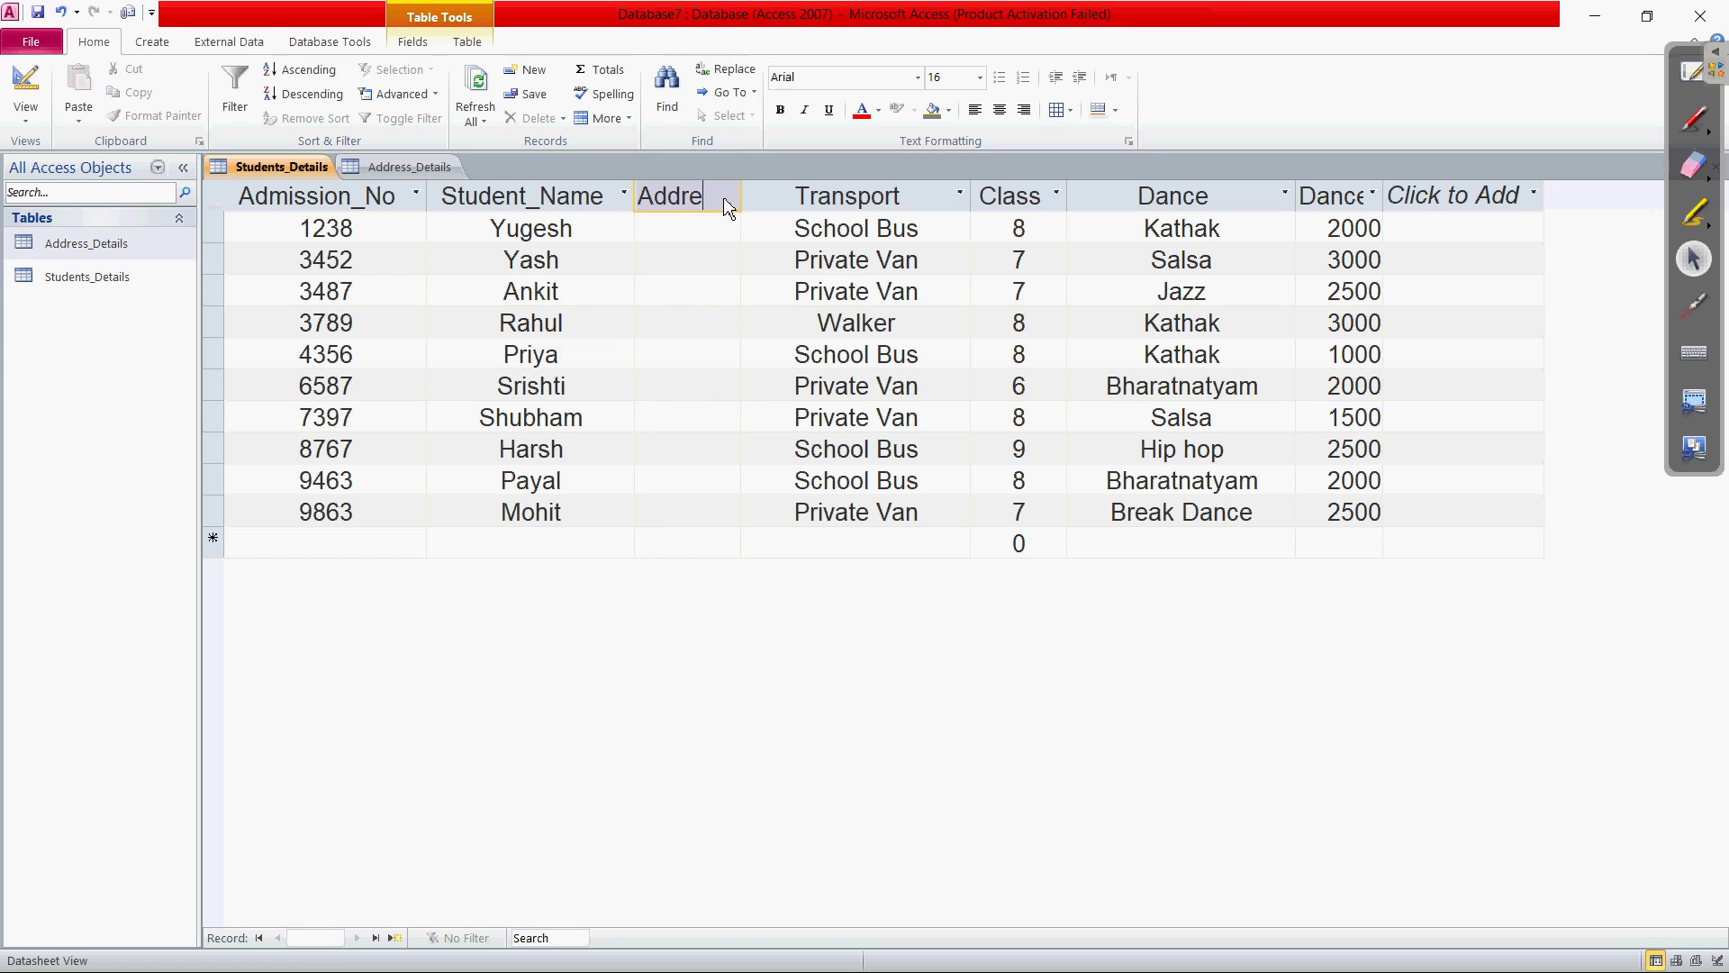
text(ss)
key(Return)
click(718, 238)
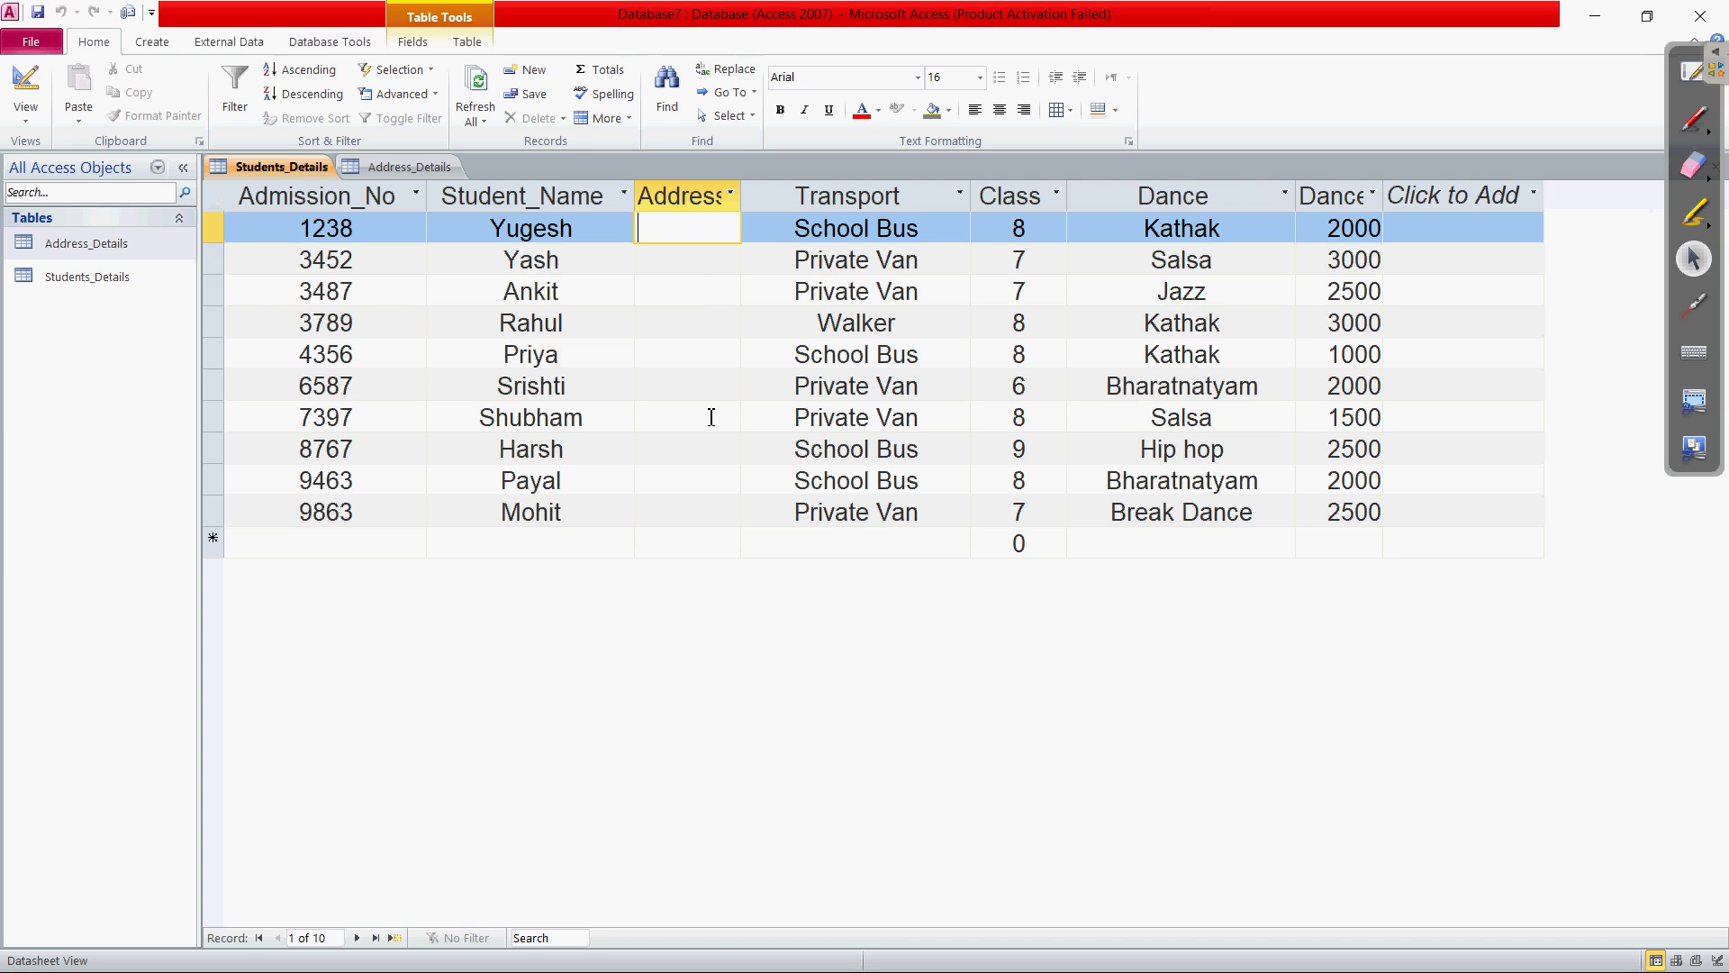
Step: Switch to the PDF textbook and read the section on deleting a field, using the laser pointer and restoring the selection pointer
key(alt+Tab)
key(alt+Tab)
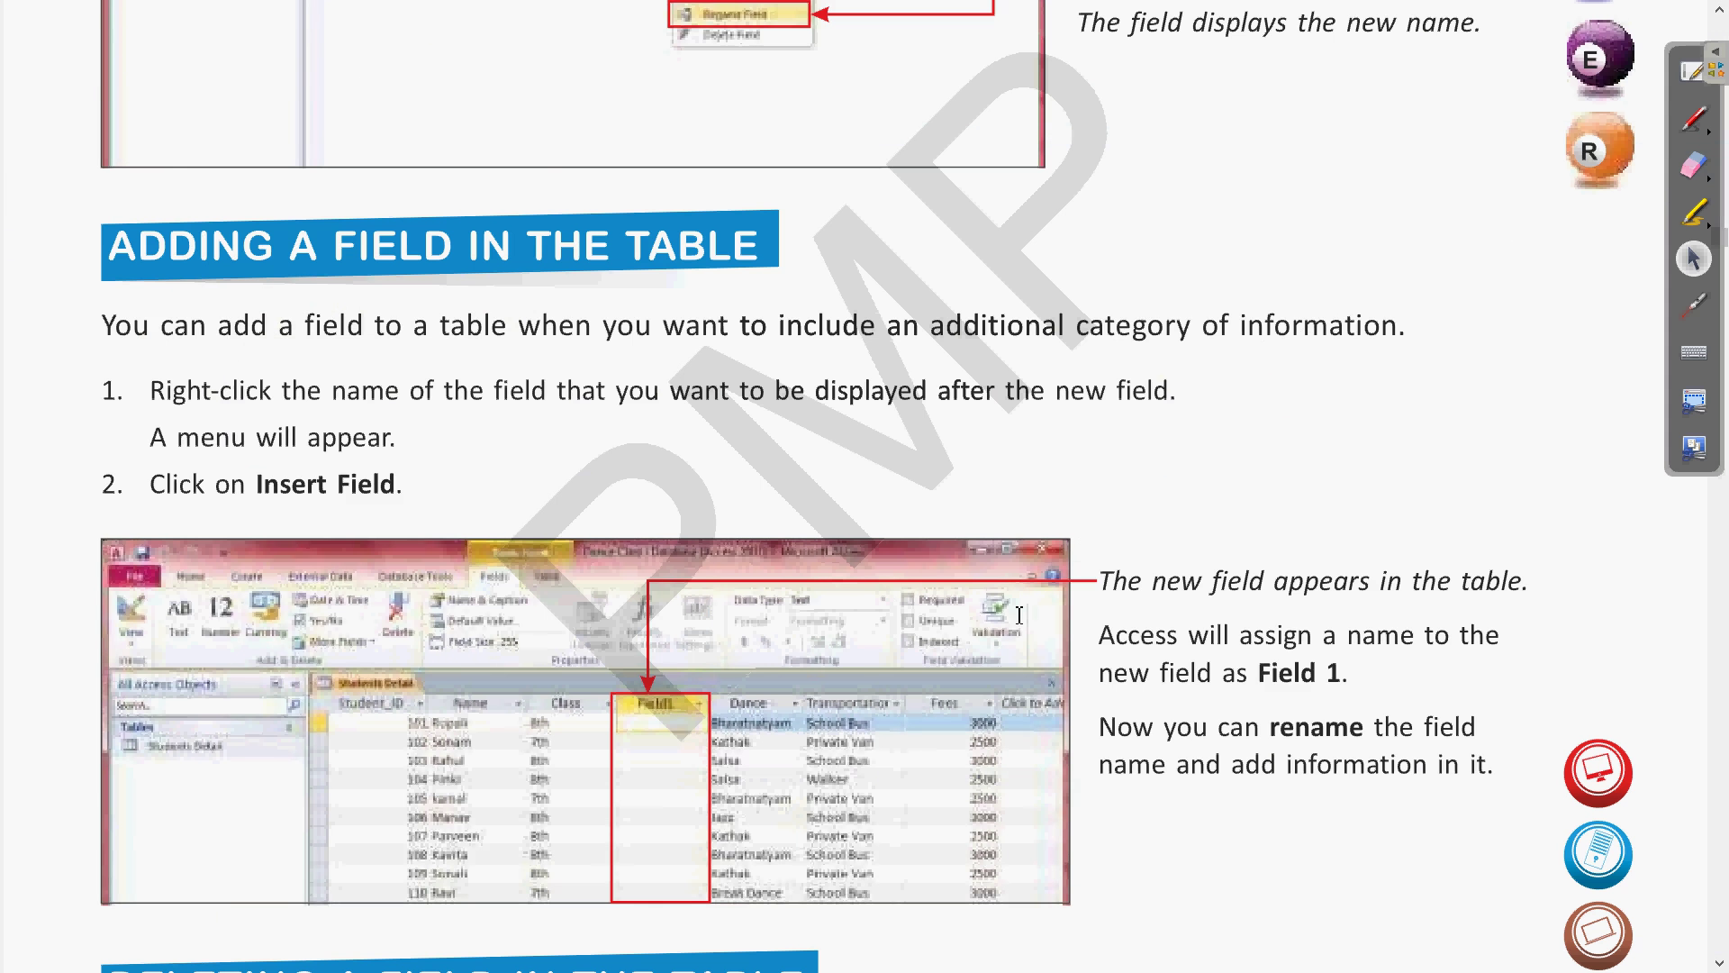
scroll(1066, 623, down, 8)
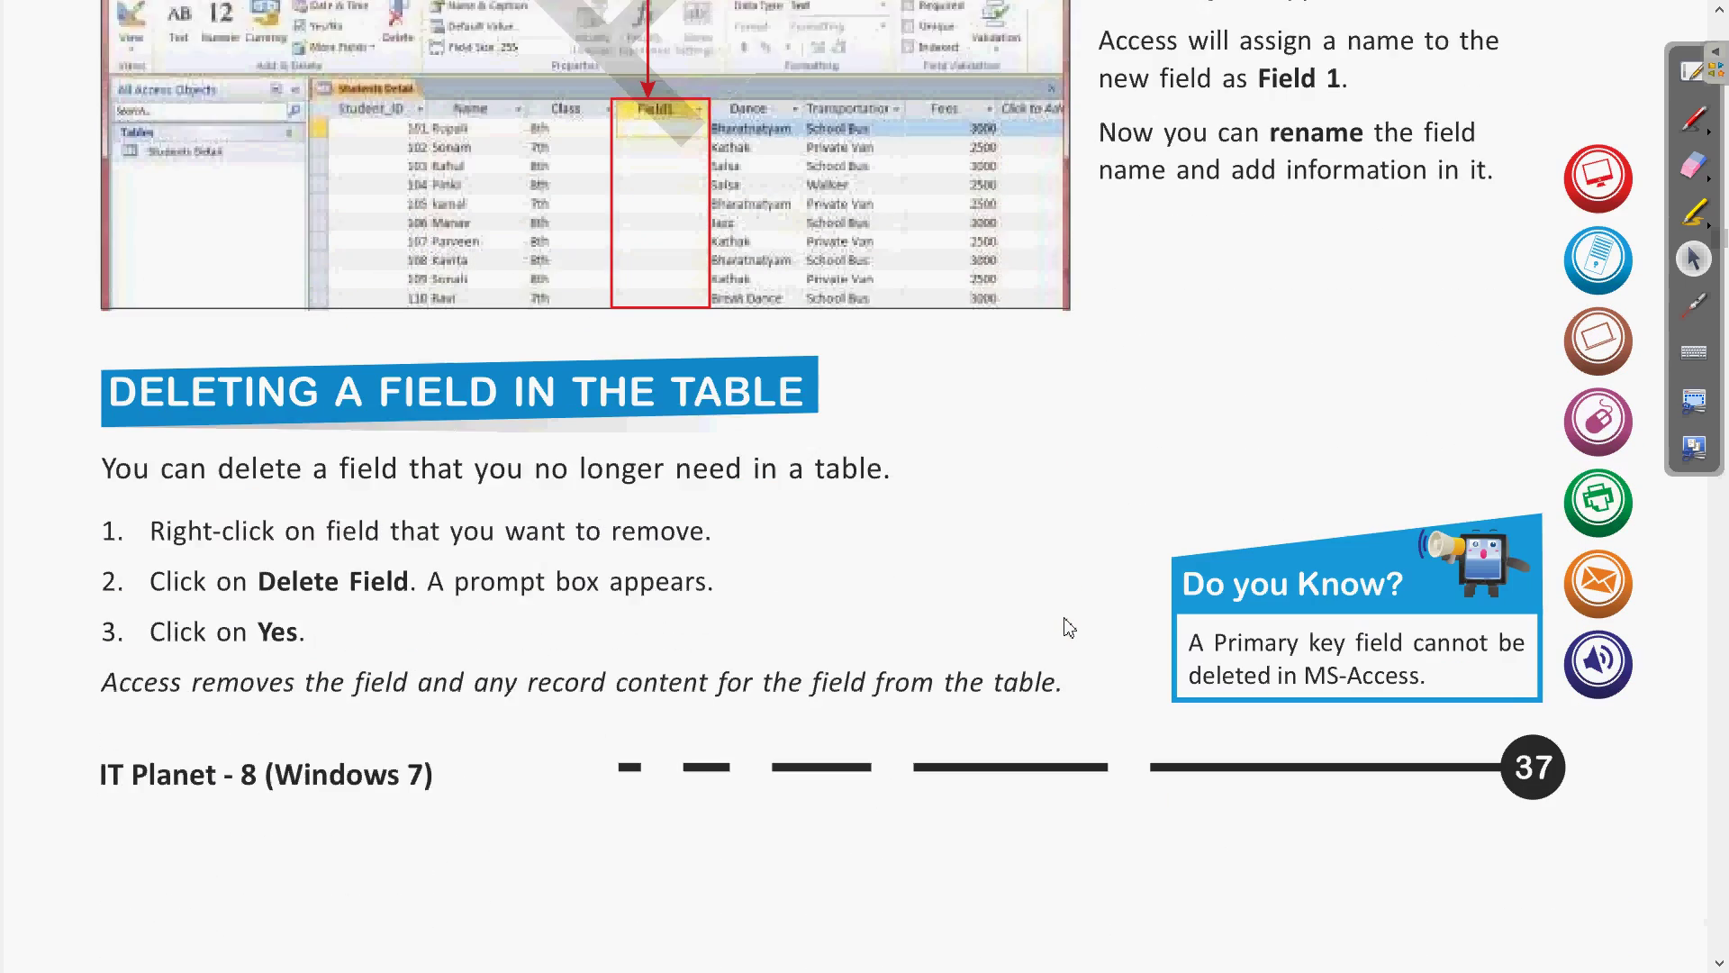
scroll(1070, 628, down, 1)
scroll(1024, 581, up, 2)
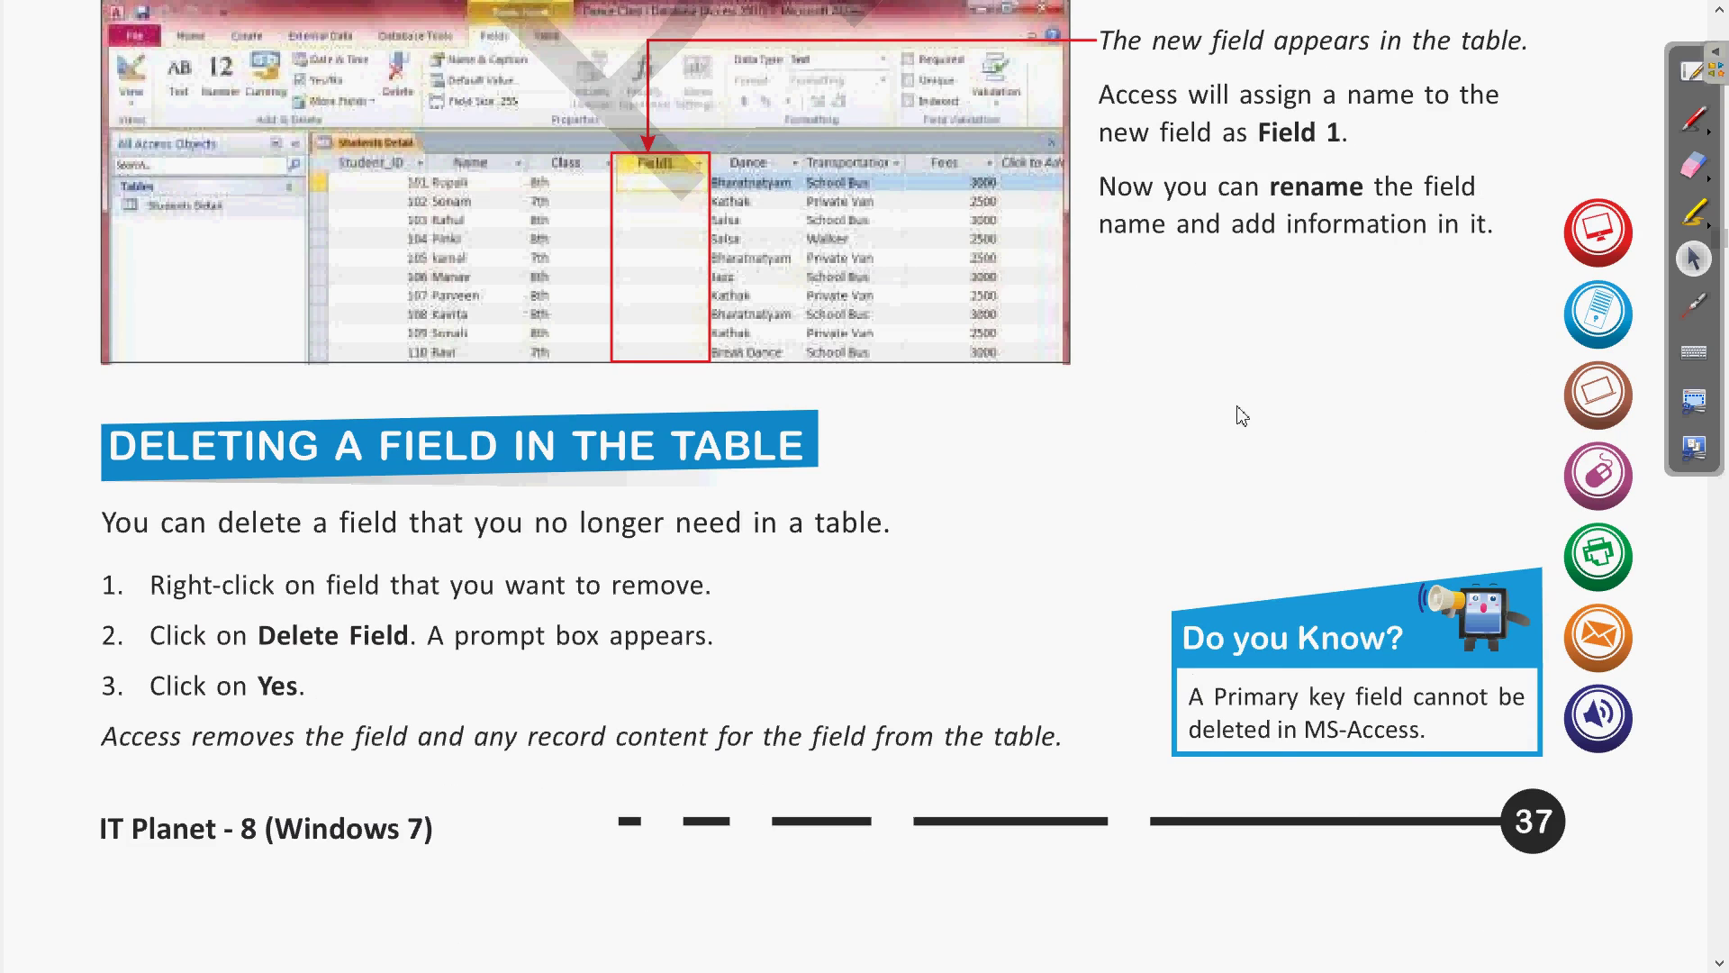
click(1693, 305)
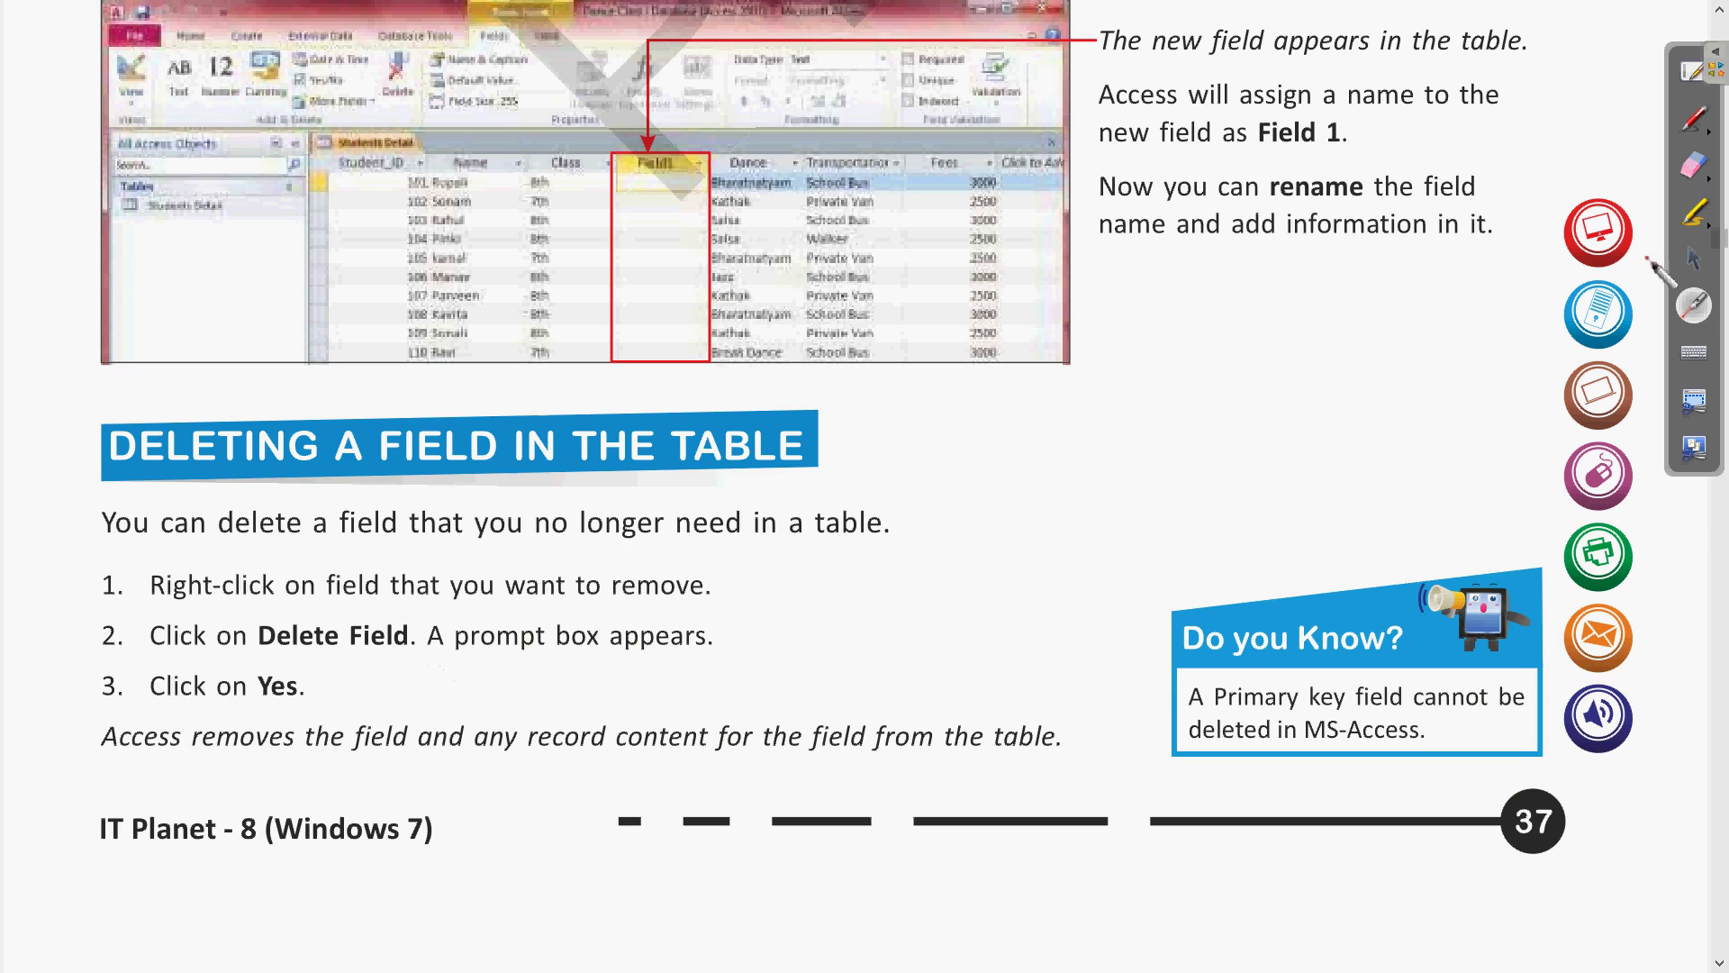
click(1694, 263)
Step: Switch to Microsoft Access and permanently delete the Address field from the Students_Details table
key(alt+Tab)
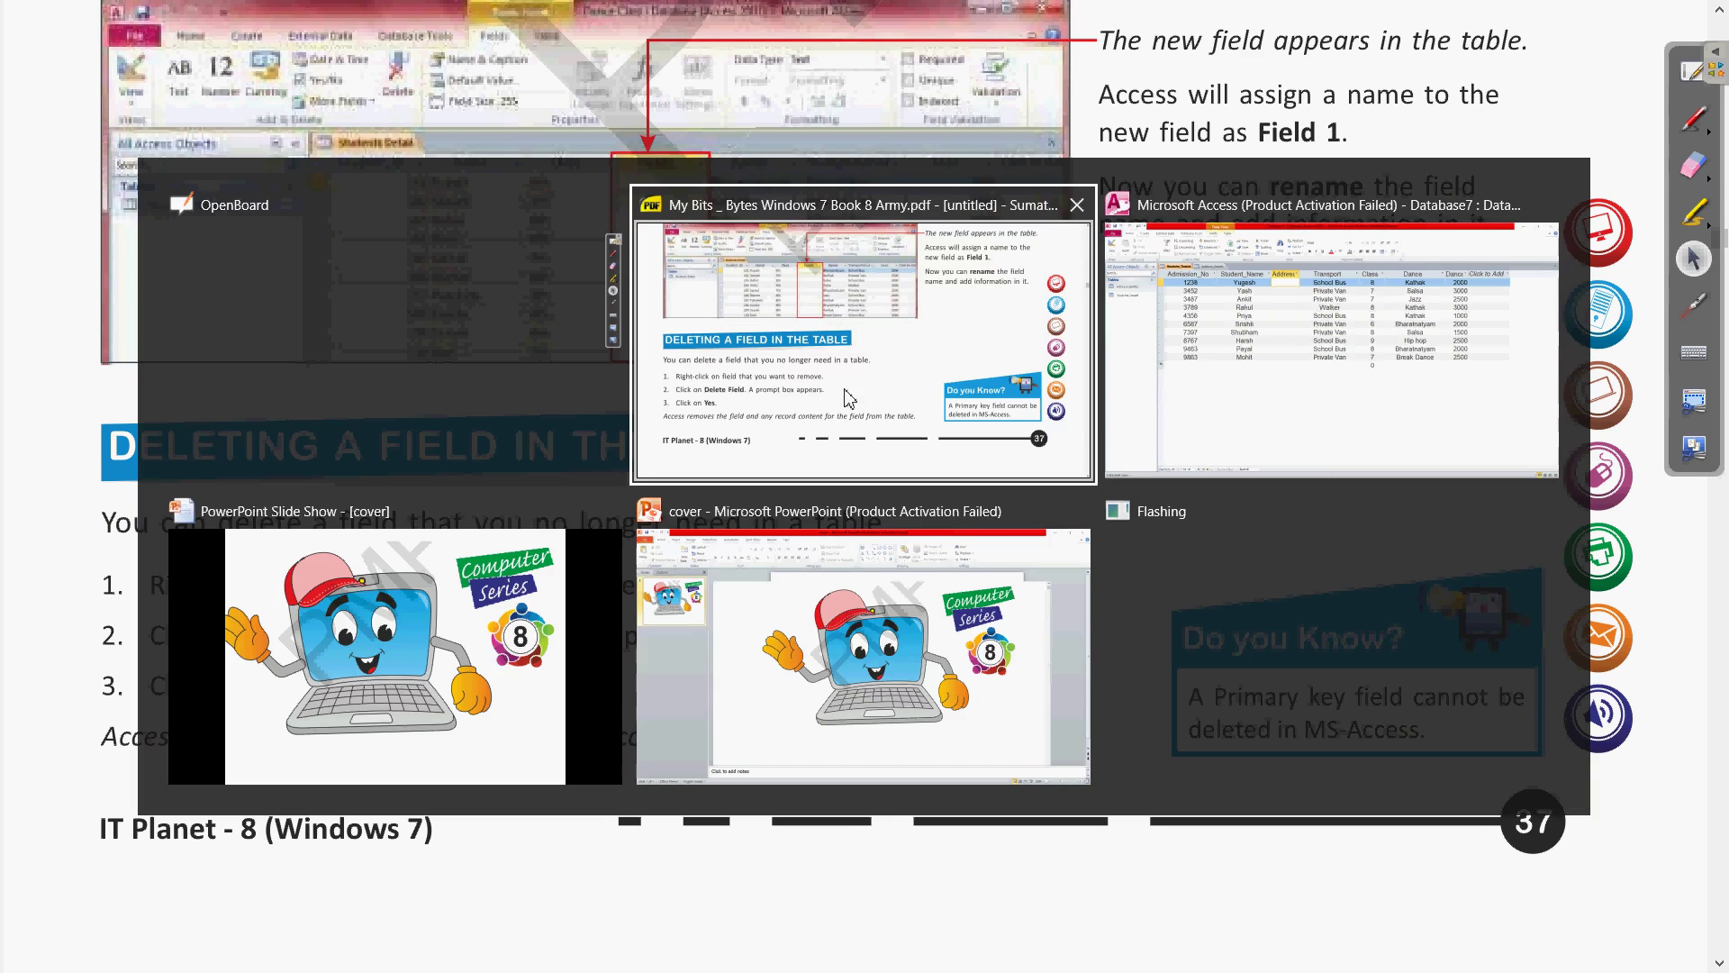
click(1133, 344)
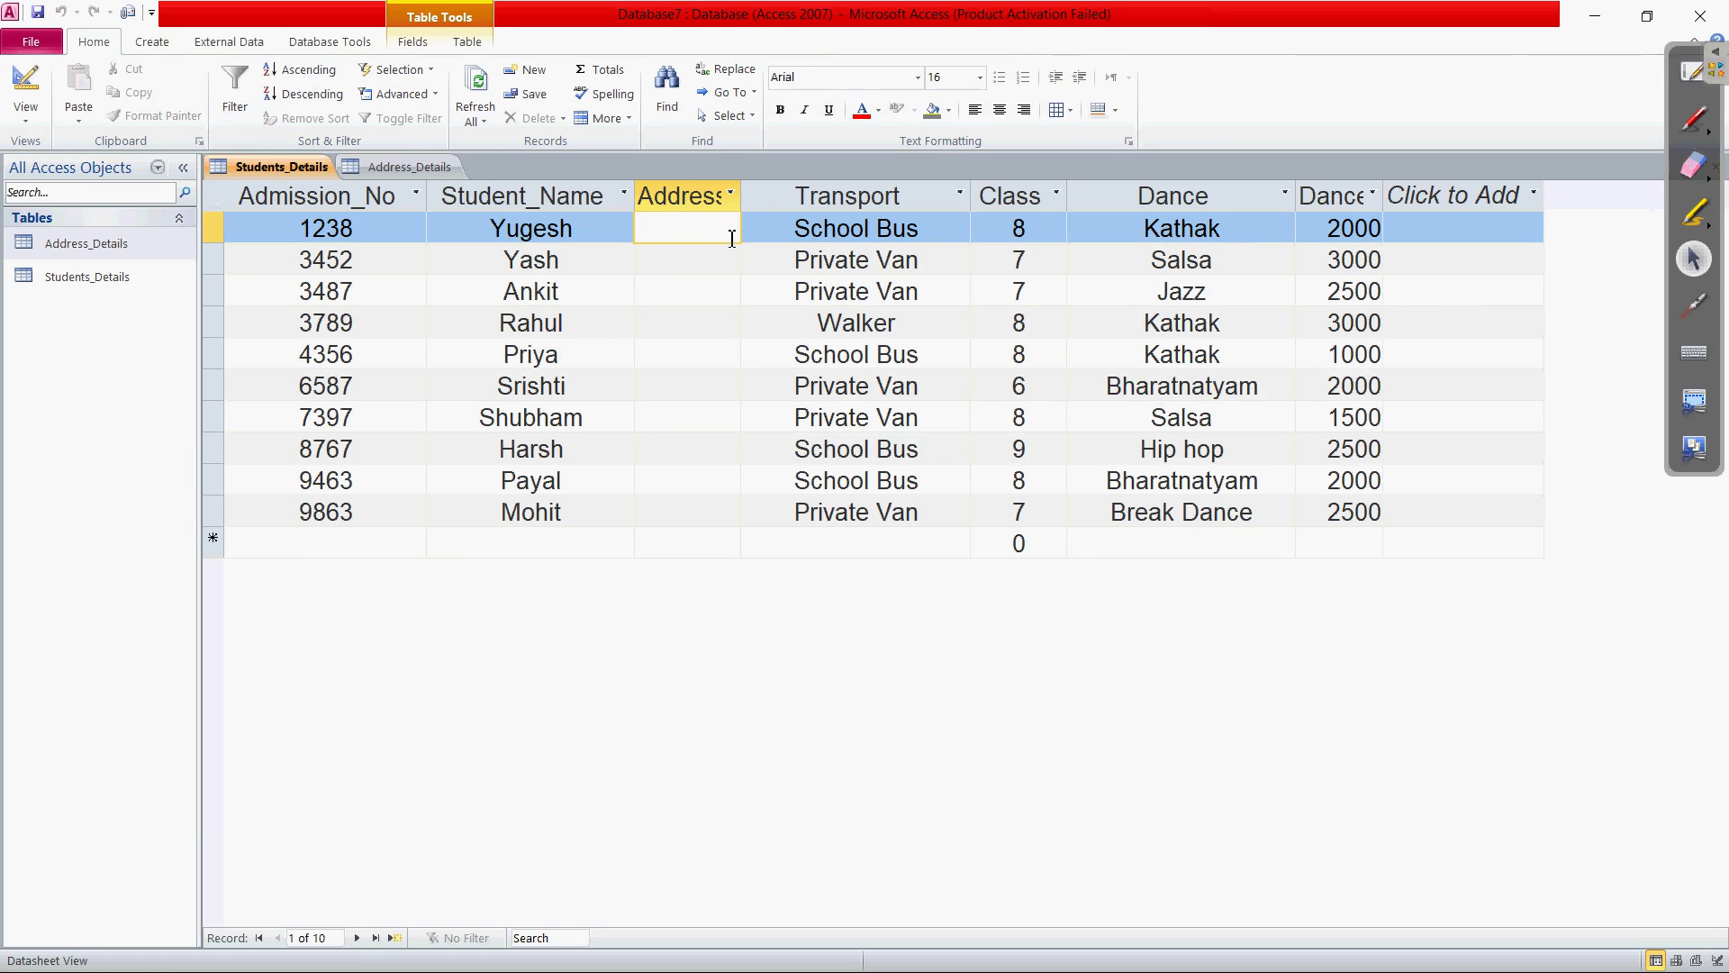
click(688, 200)
click(694, 259)
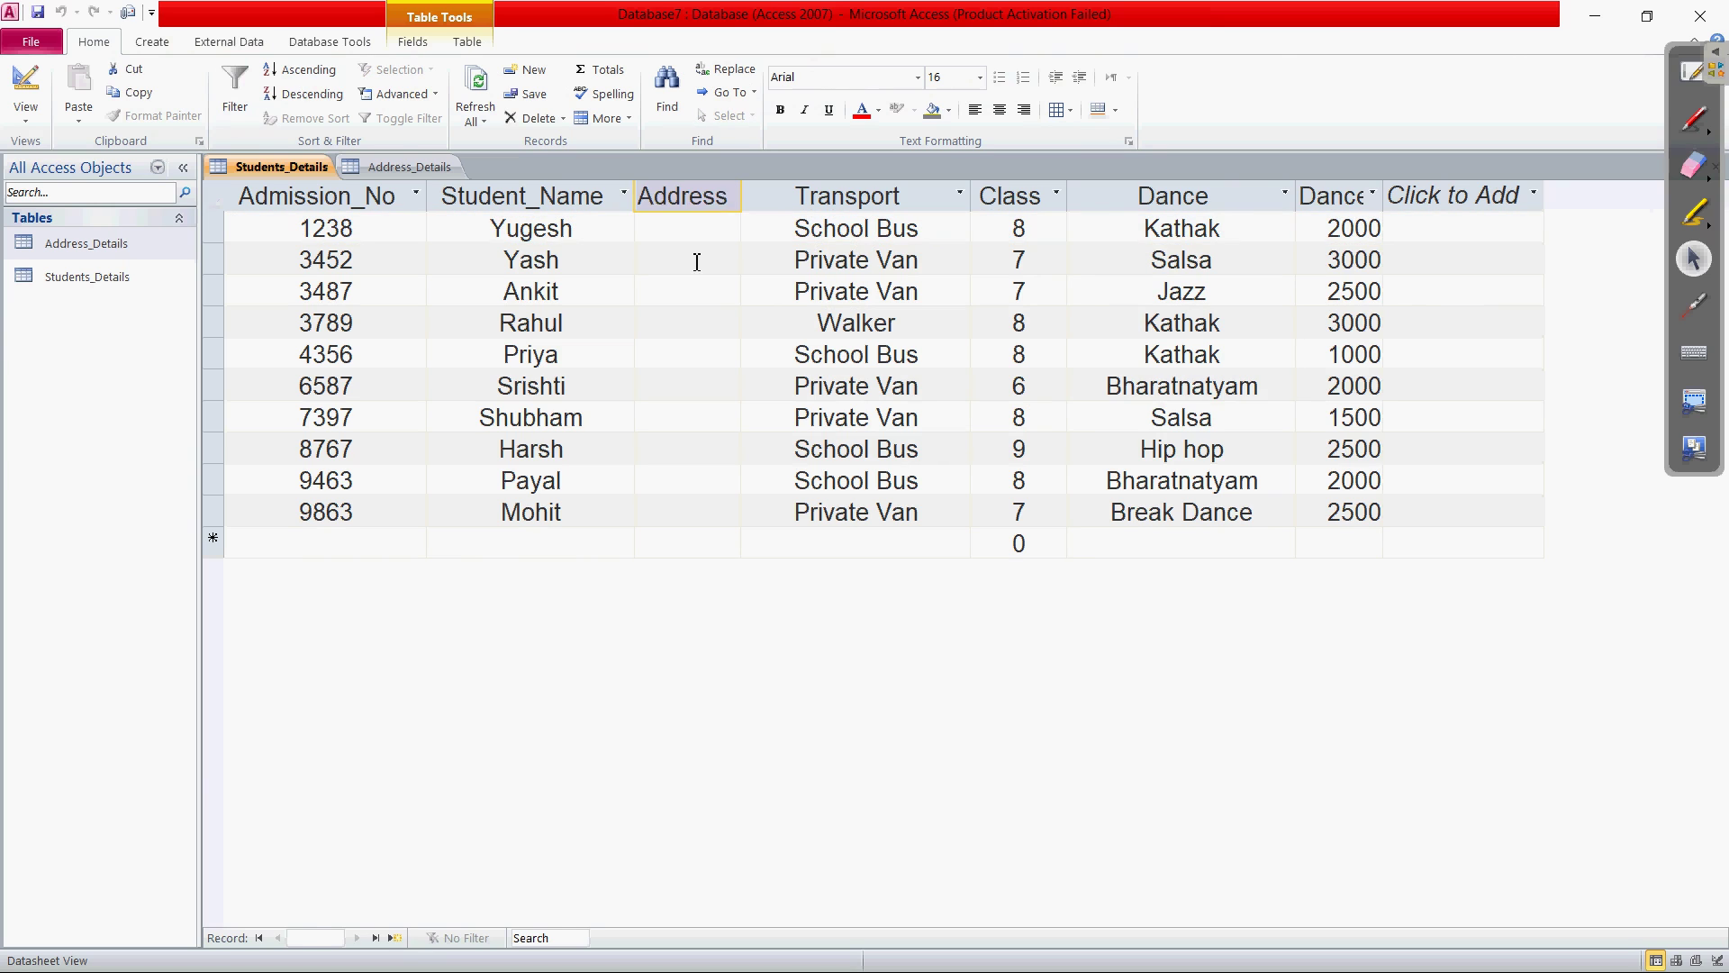
click(690, 198)
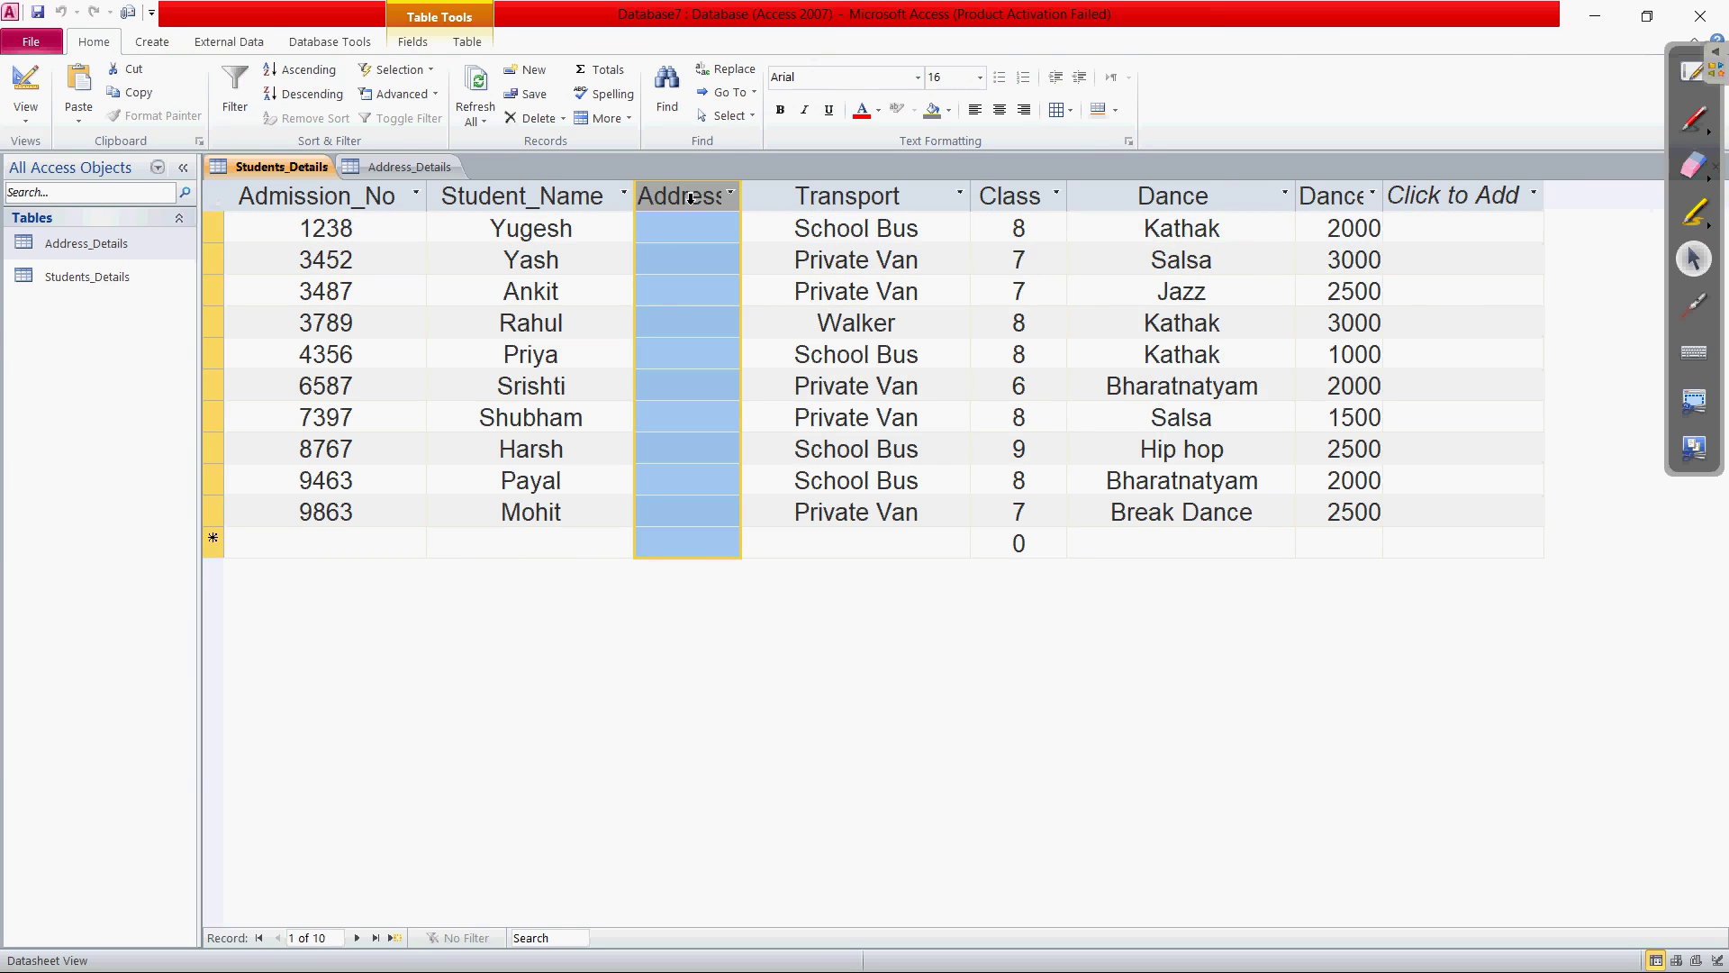
right_click(690, 202)
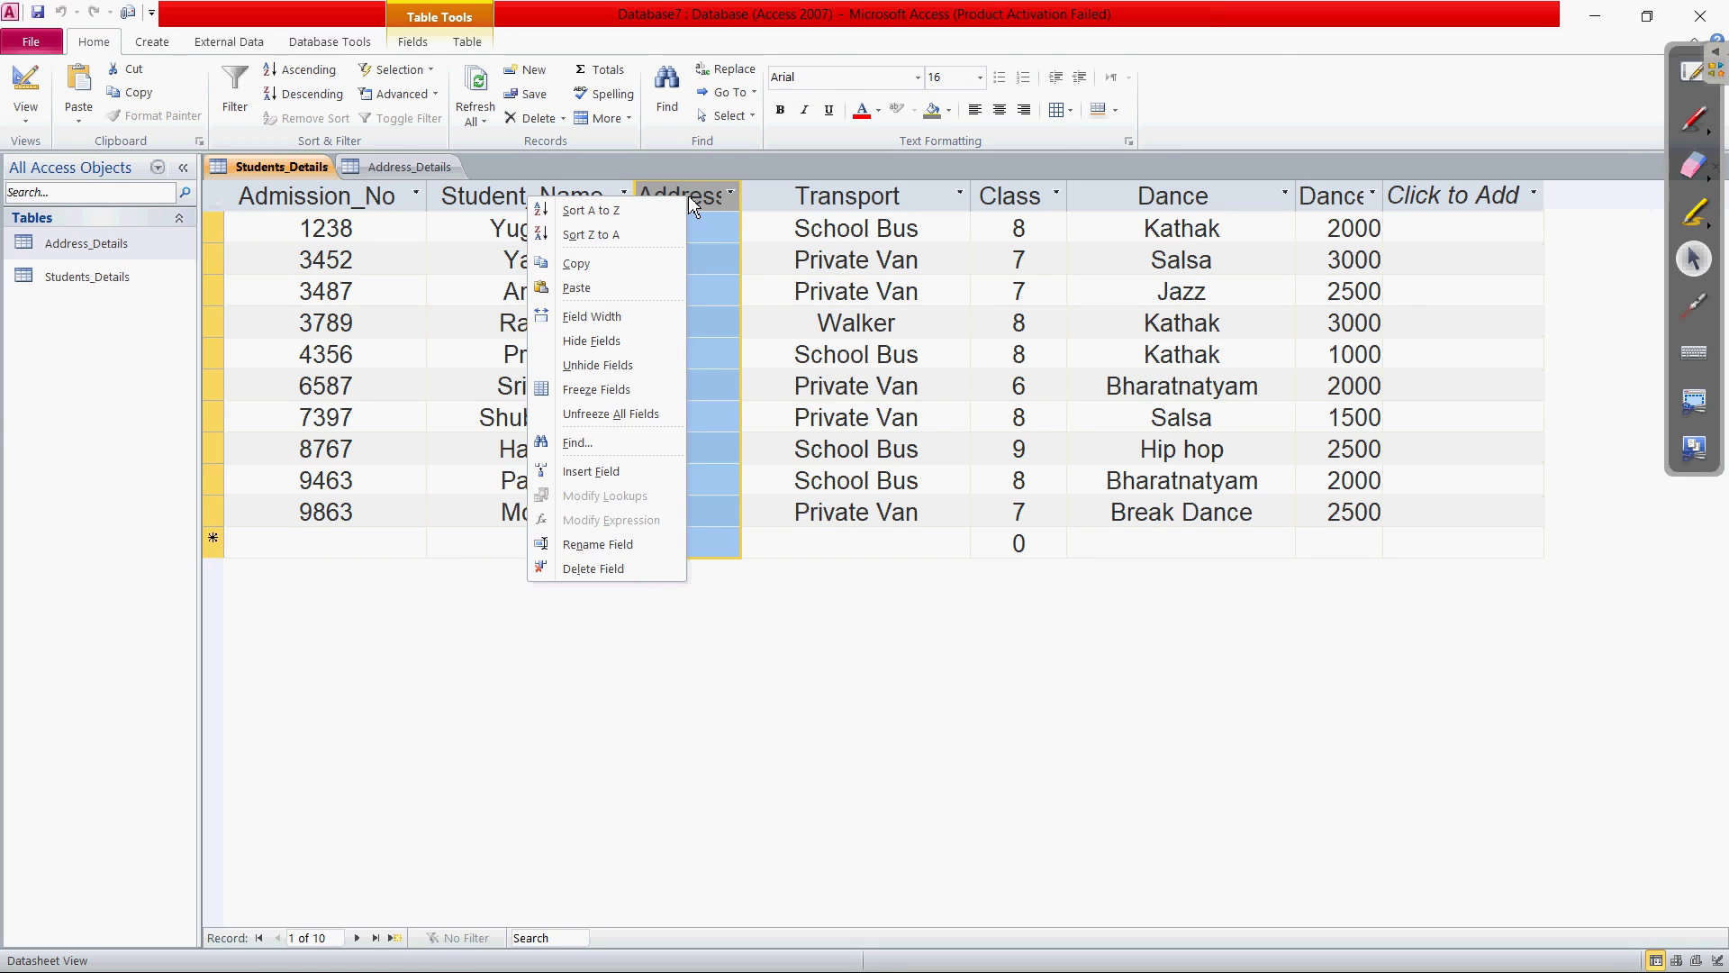
click(628, 571)
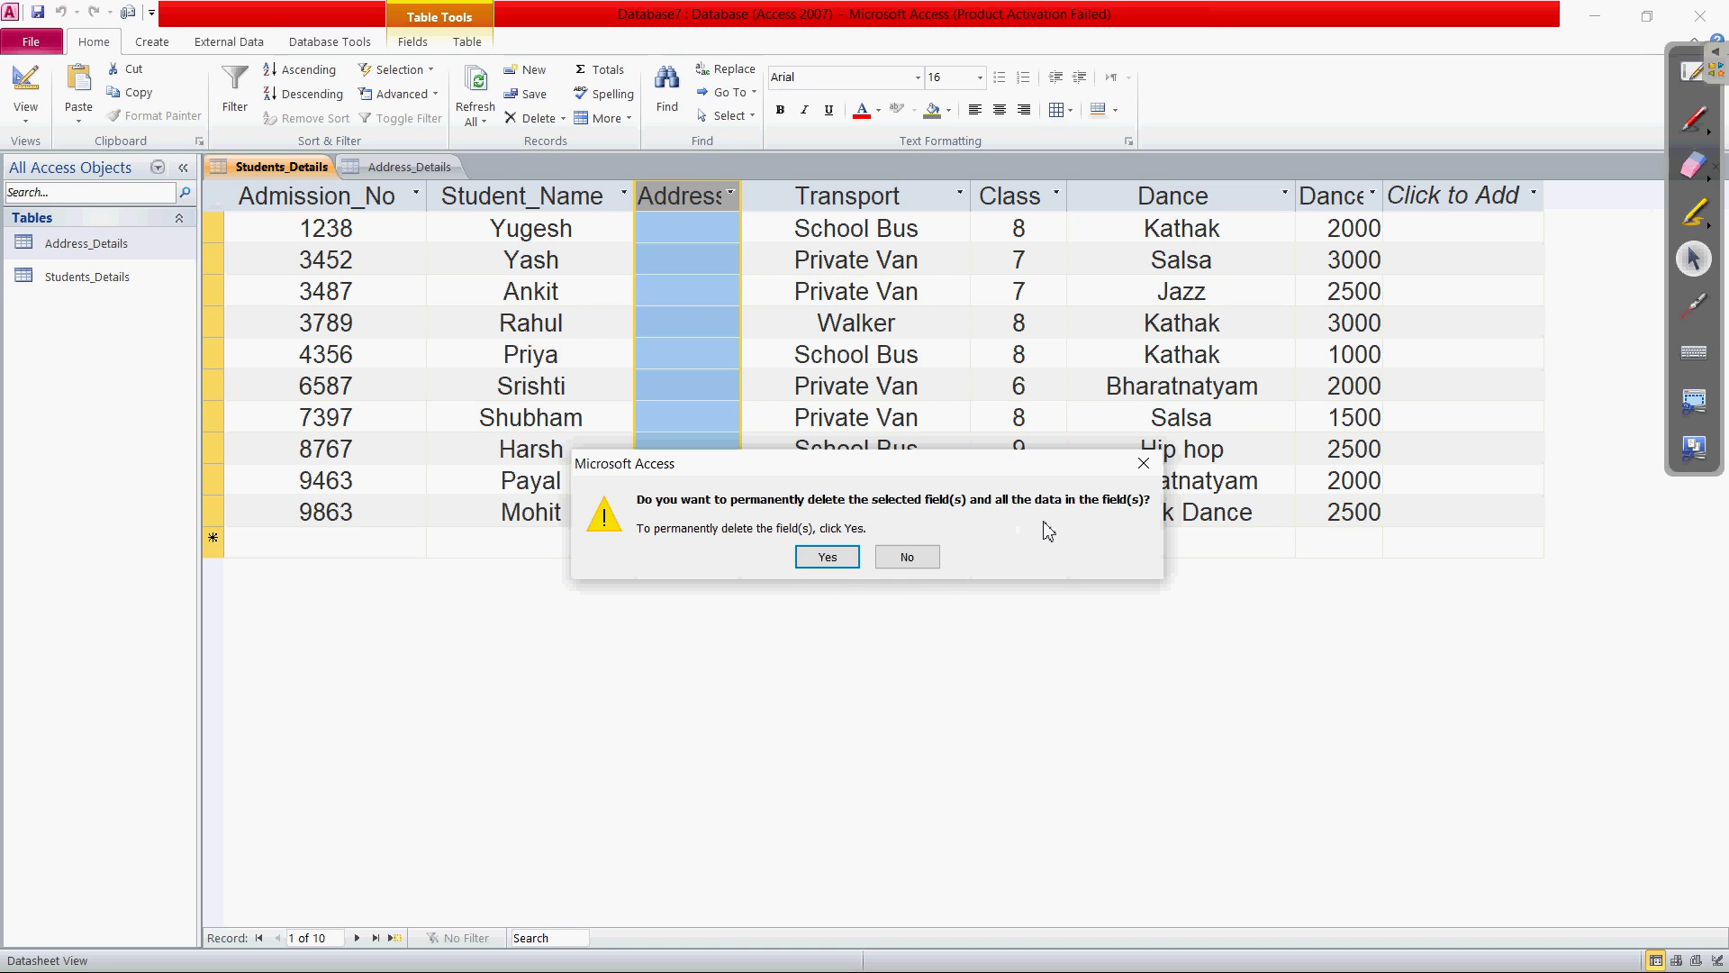
click(830, 564)
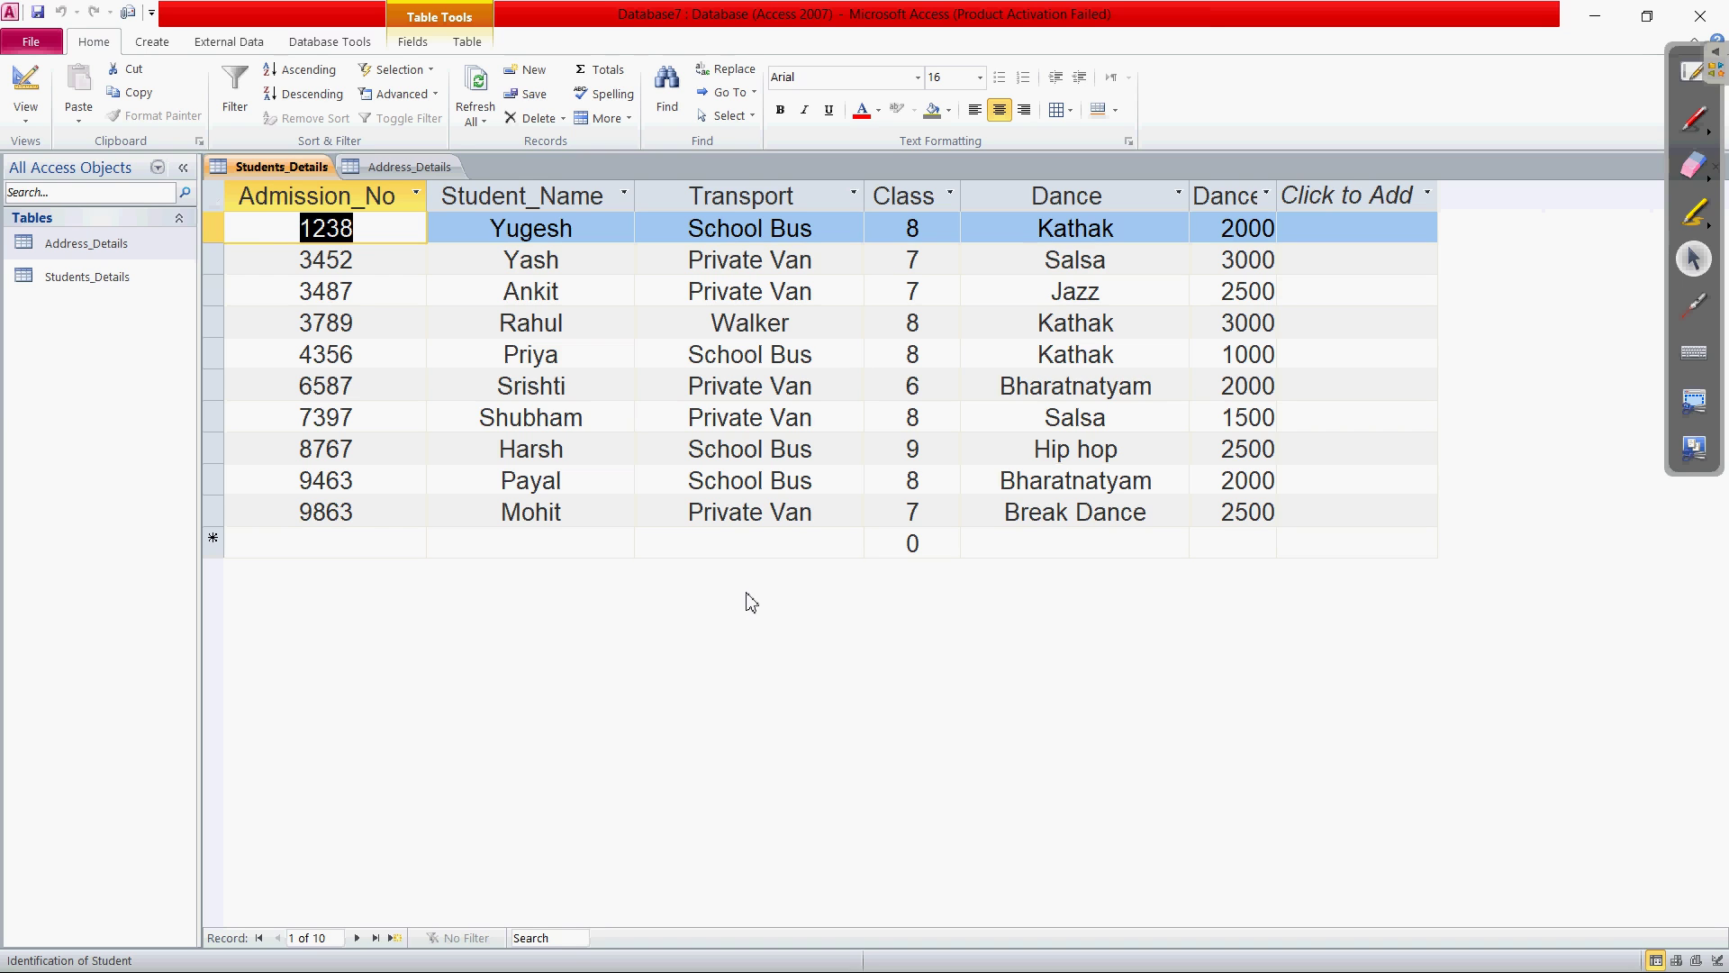
Step: Switch to the PDF textbook and activate the laser pointer to read the "Do you Know?" note on deleting a primary key field
key(alt+Tab)
key(Tab)
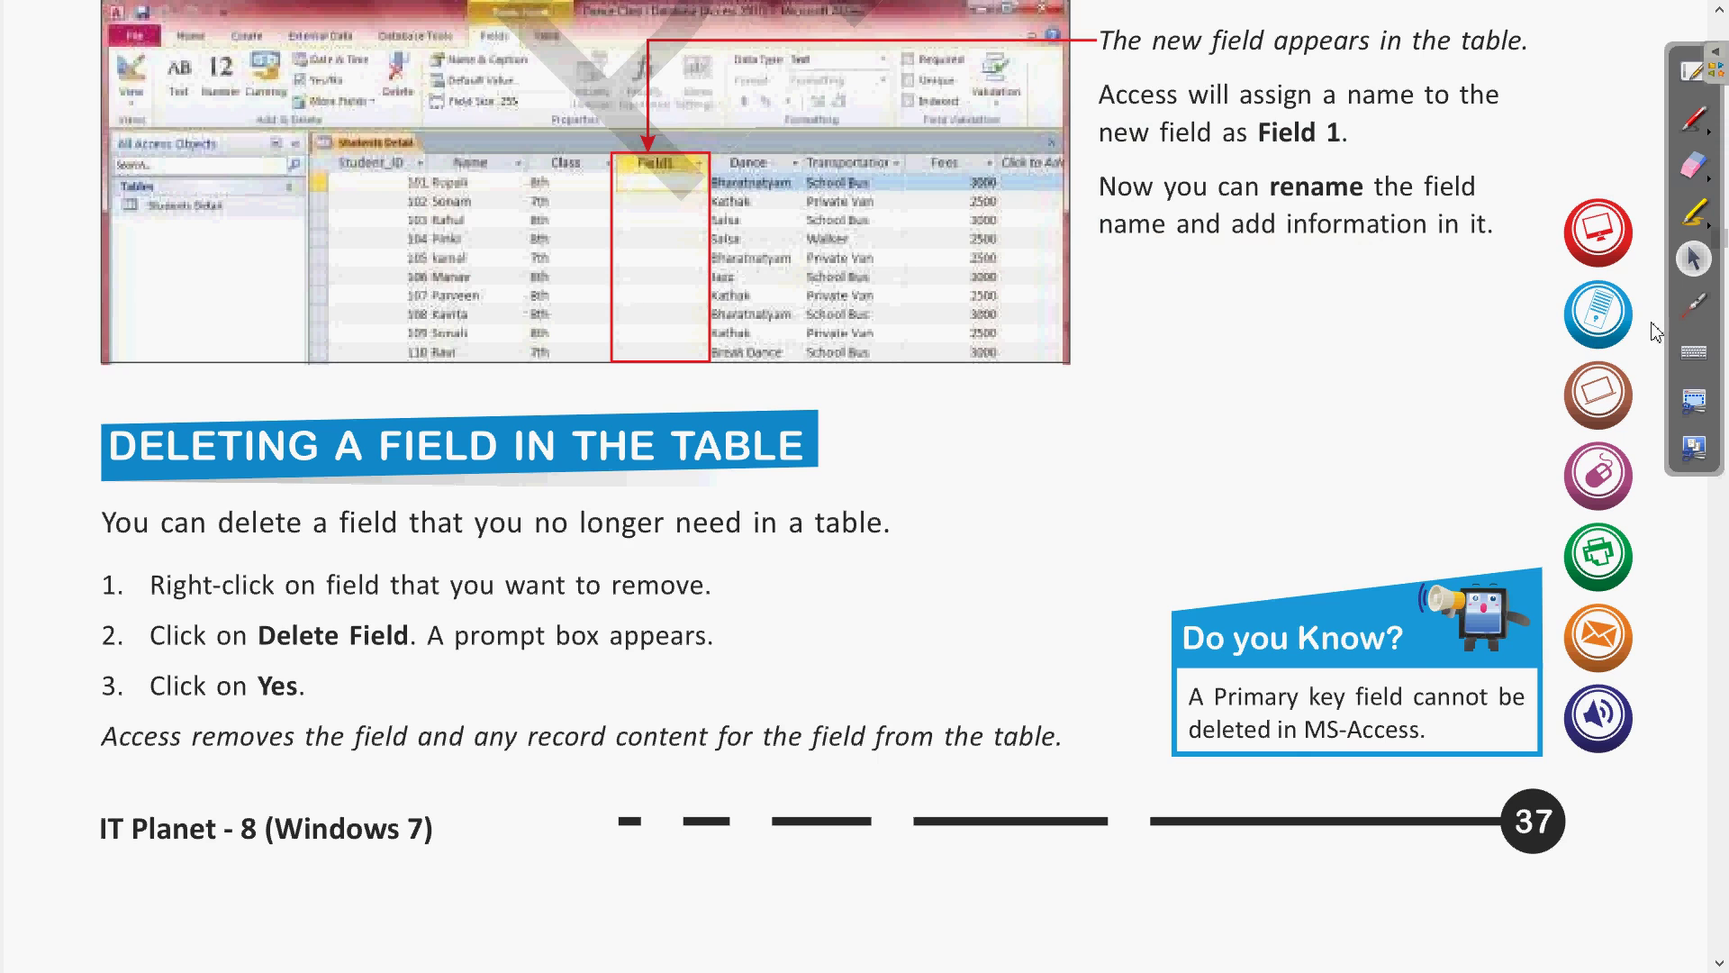
click(1693, 308)
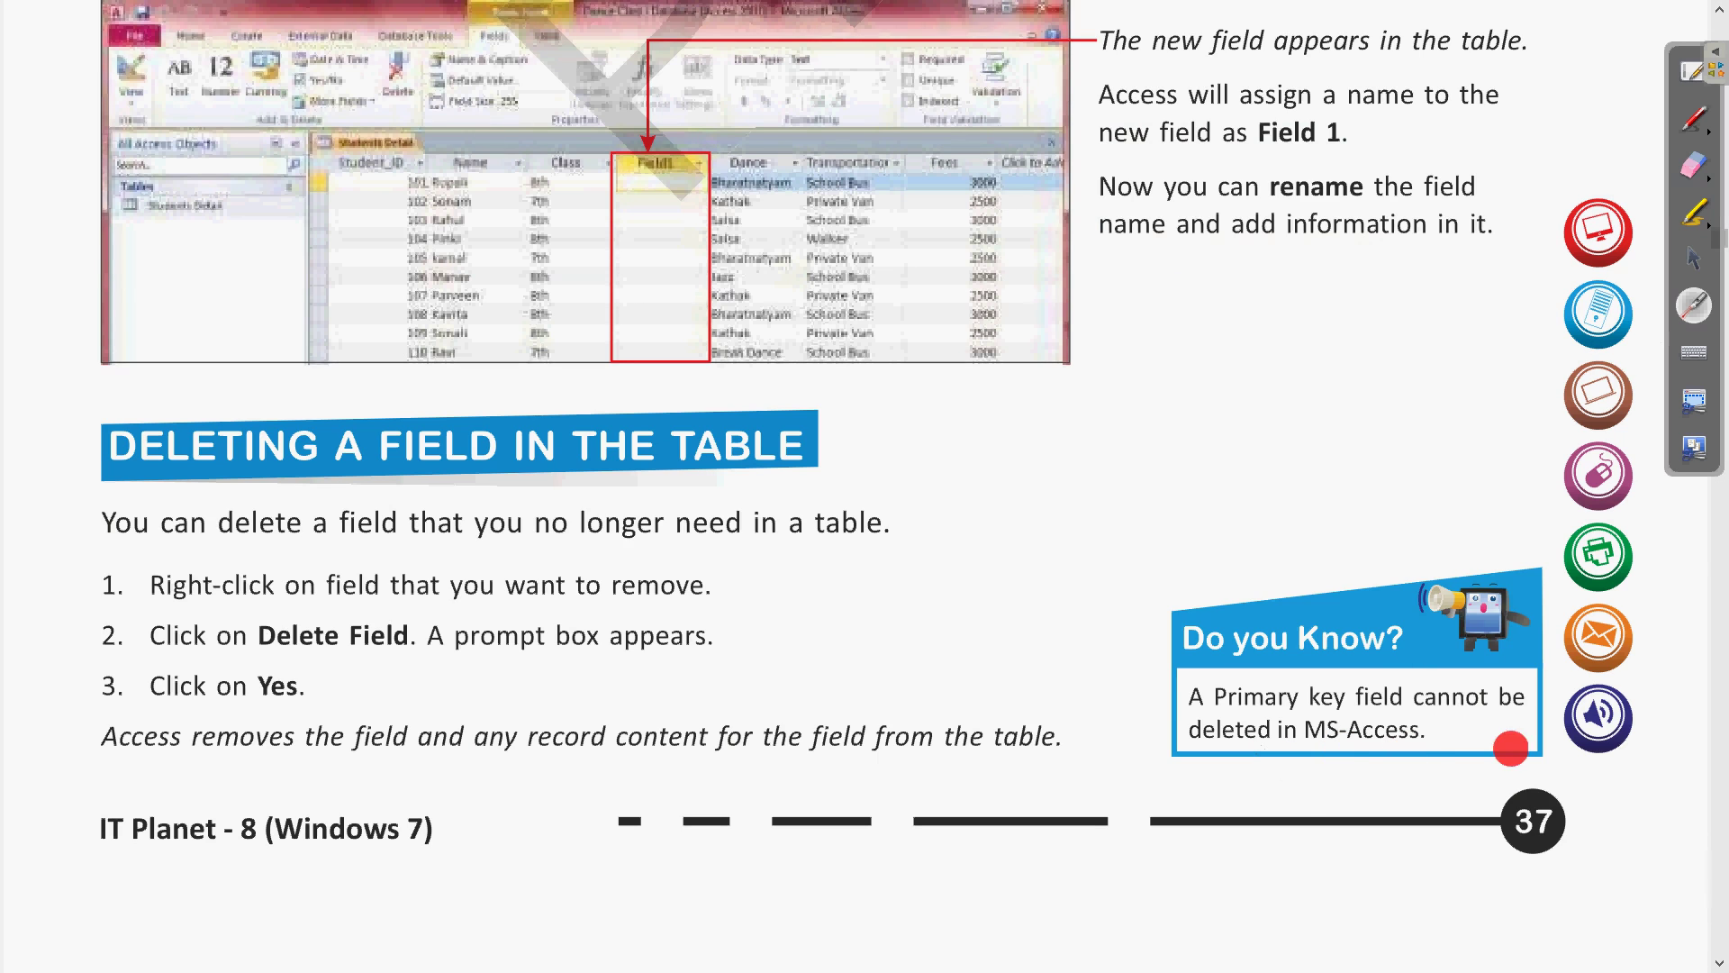